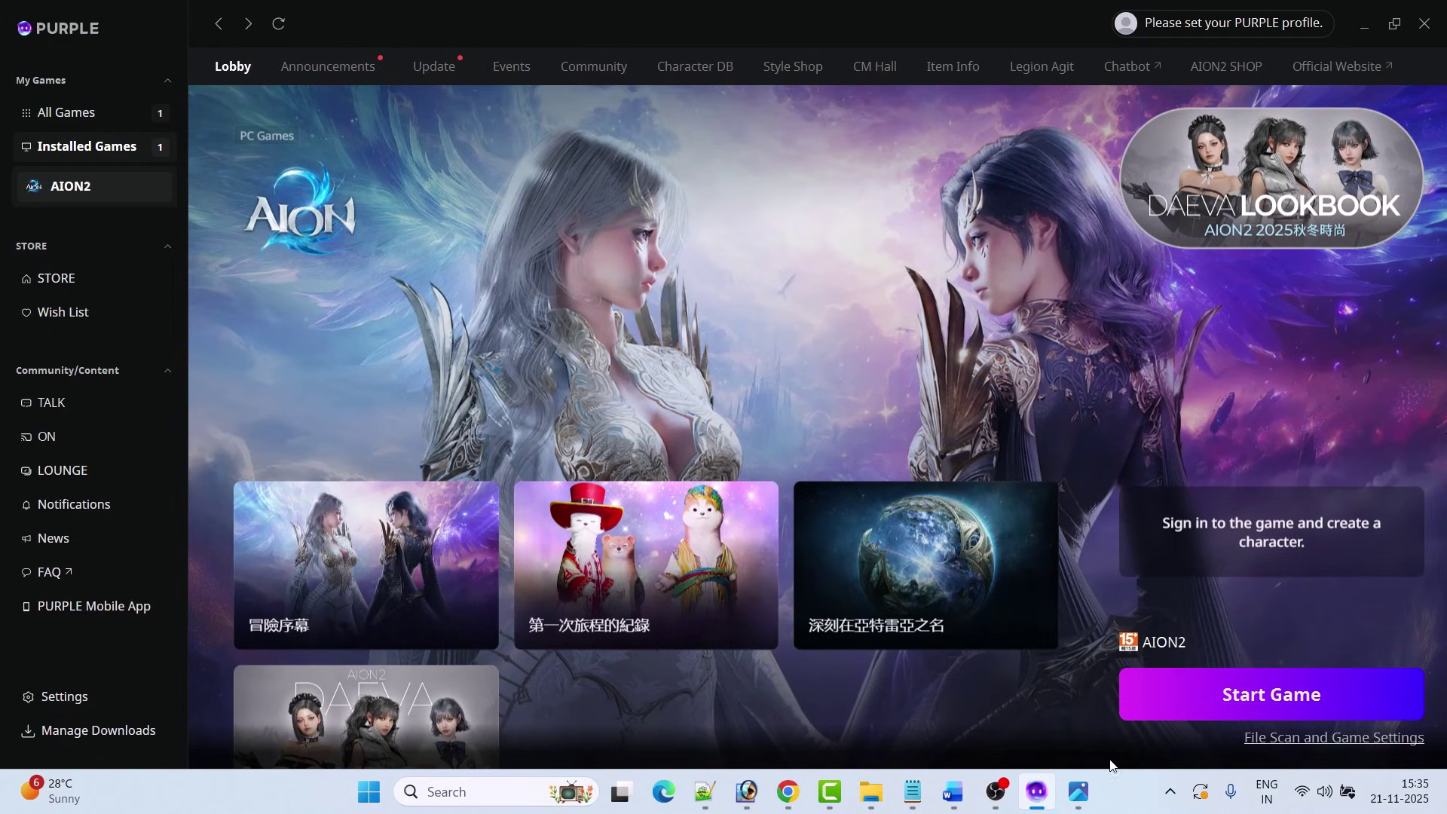
Open the saved Aion 2 'Unable to connect to login server' screenshot over the PURPLE launcher
{"action": "left_click", "coordinate": [1078, 791]}
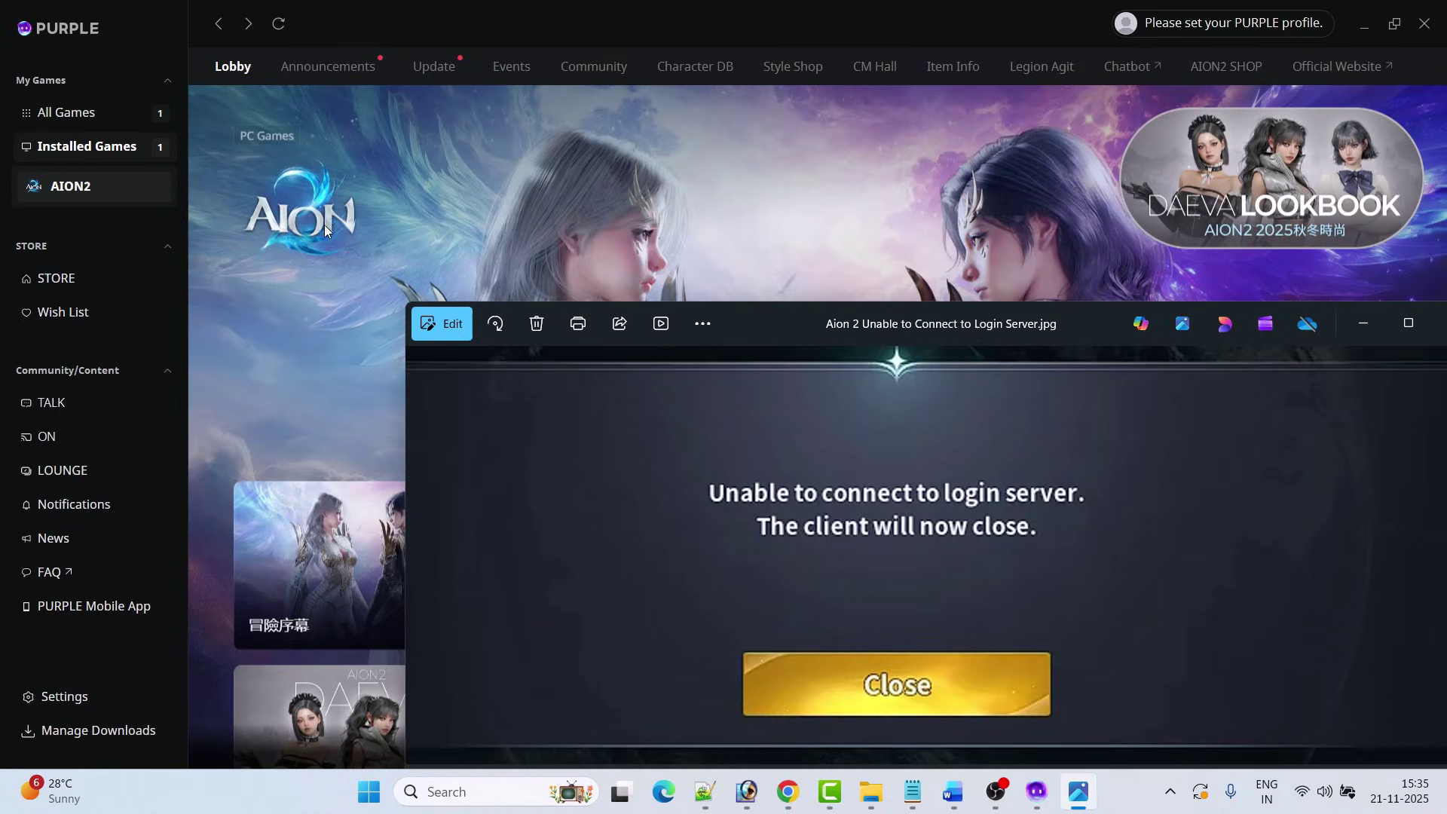
Bring the Word fix guide forward and scroll past the server-status links to Fix 1
{"action": "key", "text": "alt+Tab"}
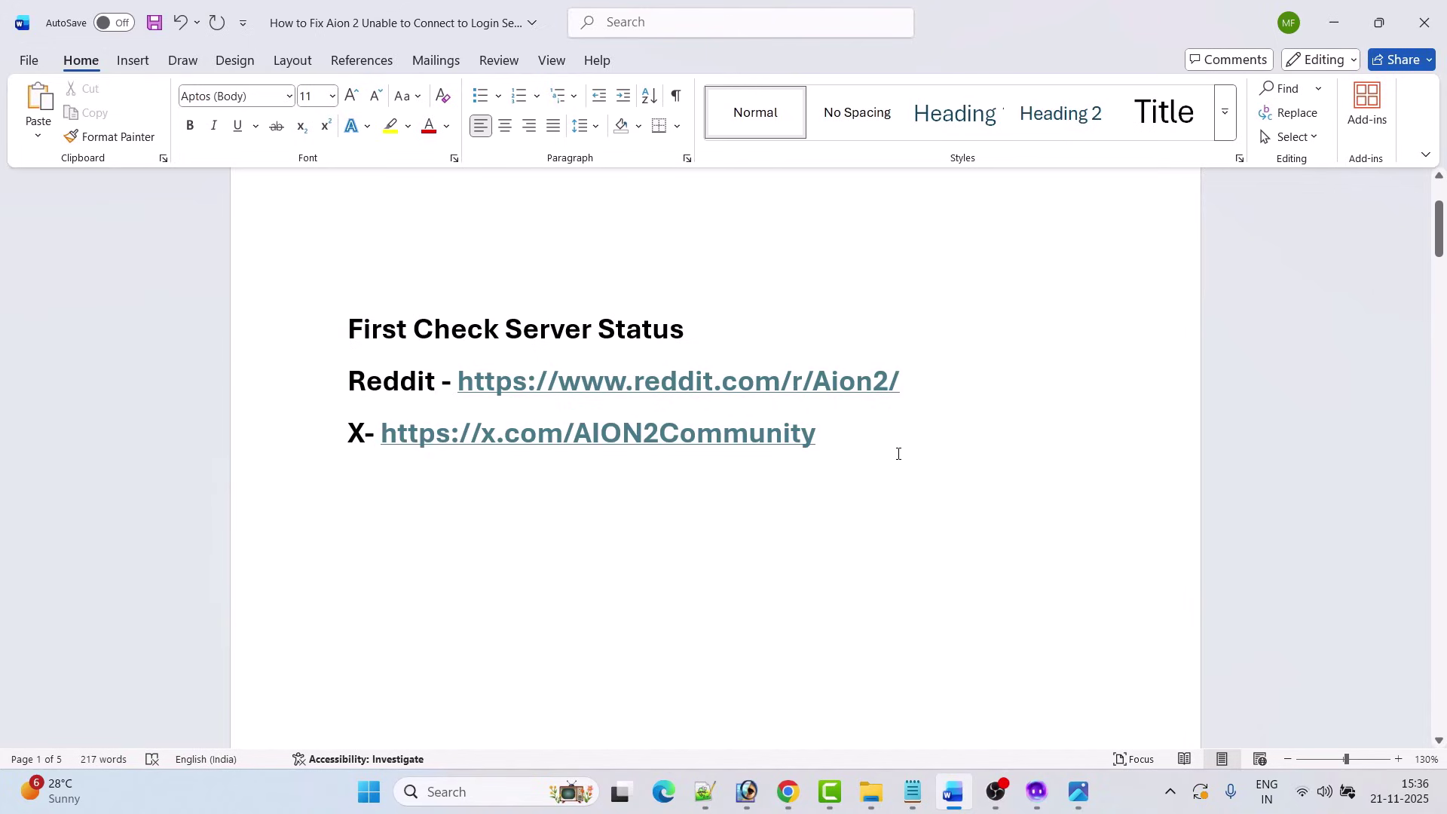
{"action": "scroll", "coordinate": [899, 454], "scroll_direction": "down", "scroll_amount": 5}
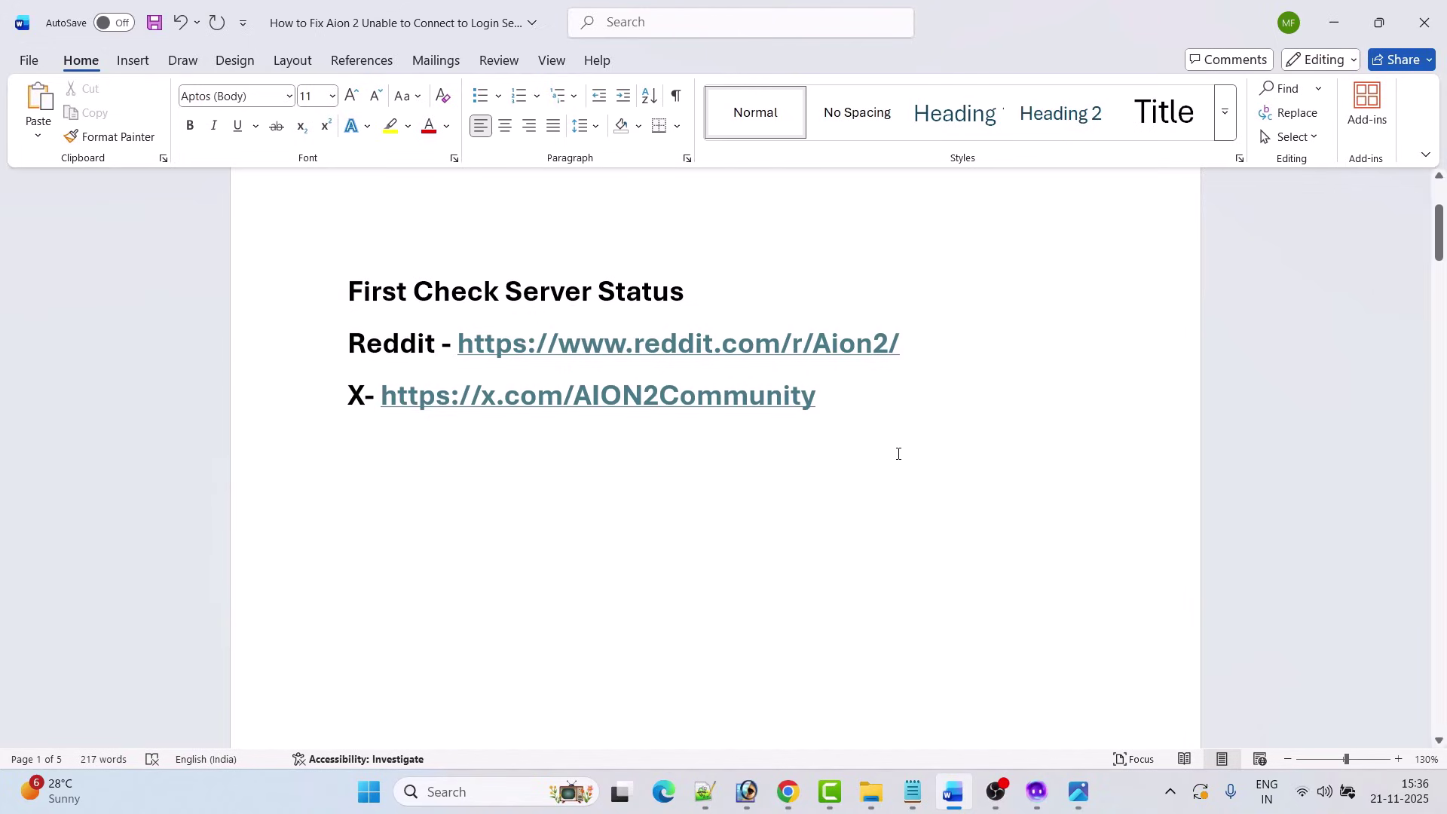
{"action": "scroll", "coordinate": [898, 454], "scroll_direction": "down", "scroll_amount": 1}
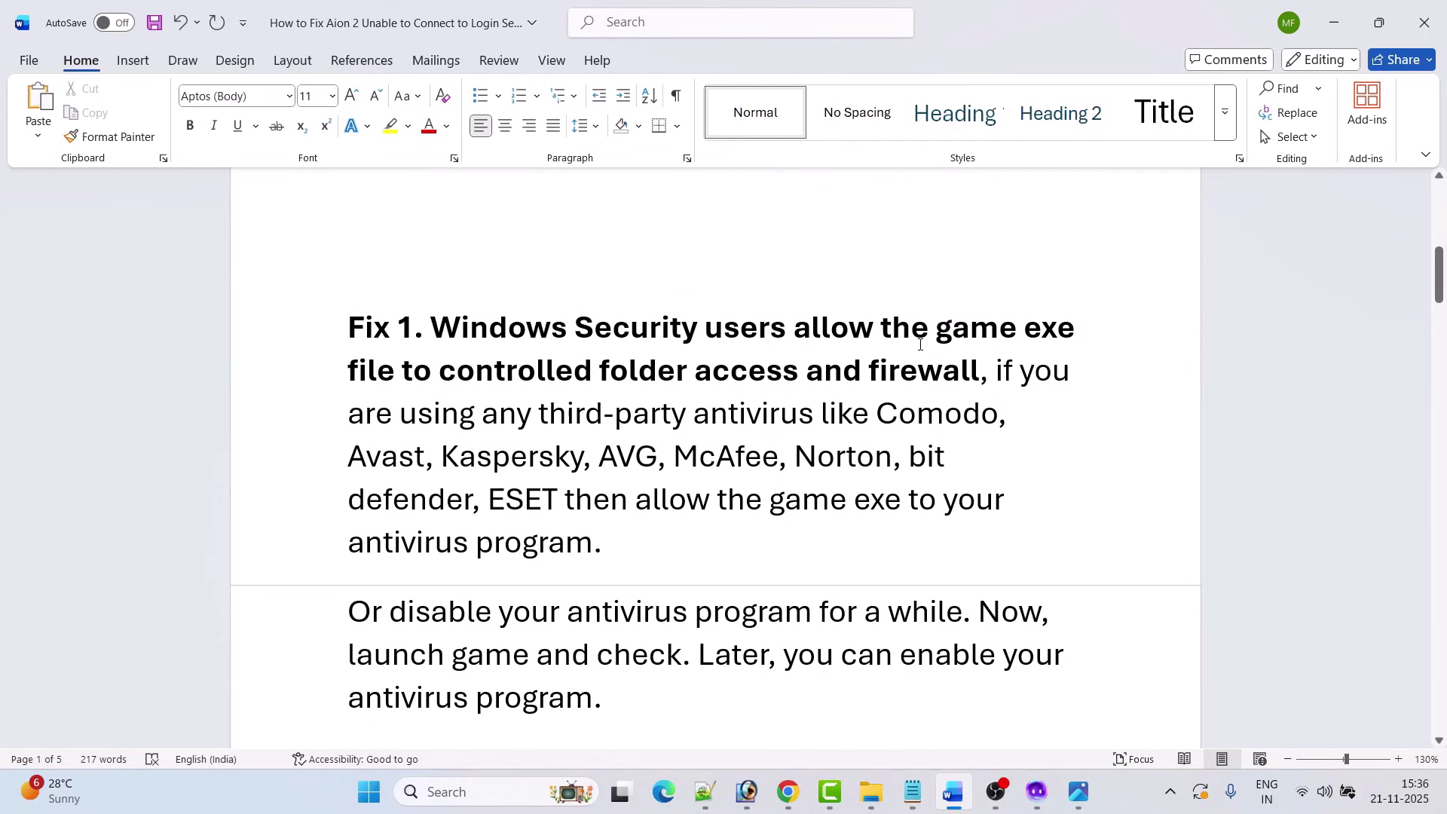
Open Windows Security's ransomware protection list of apps allowed through Controlled folder access
{"action": "left_click", "coordinate": [507, 792]}
{"action": "type", "text": "wind"}
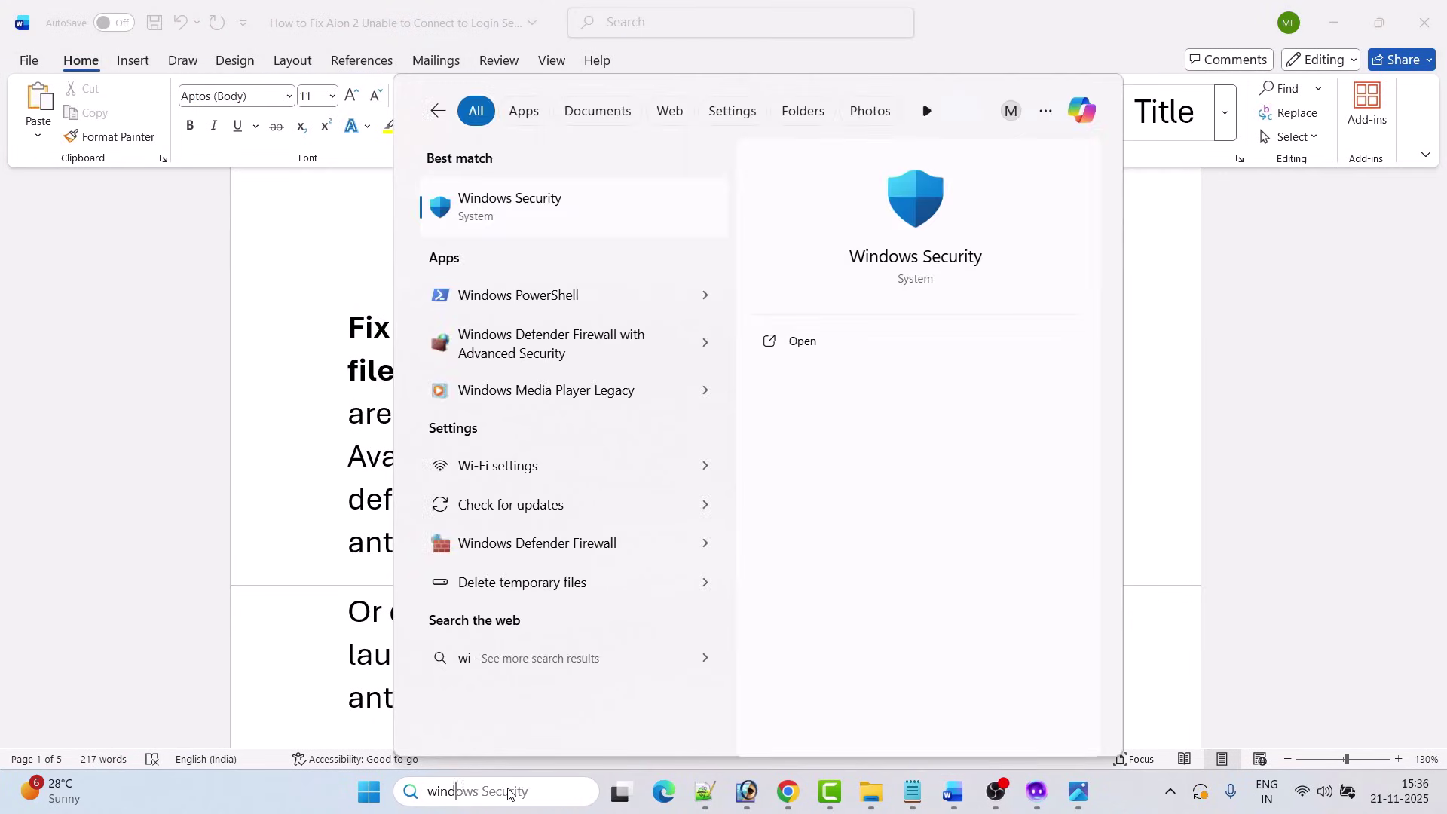
{"action": "type", "text": "ows"}
{"action": "left_click", "coordinate": [856, 350]}
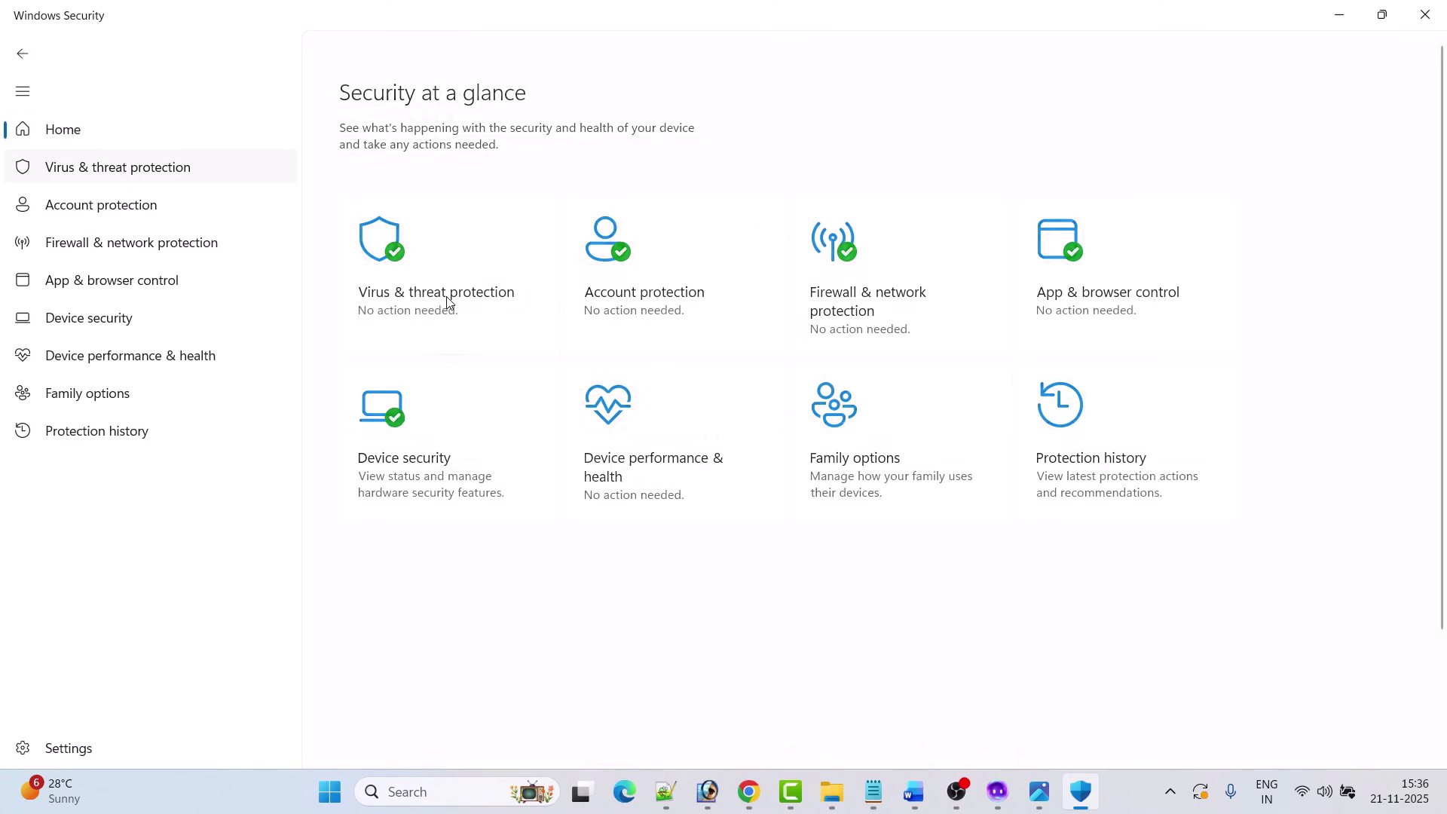
{"action": "left_click", "coordinate": [447, 303]}
{"action": "scroll", "coordinate": [444, 316], "scroll_direction": "down", "scroll_amount": 3}
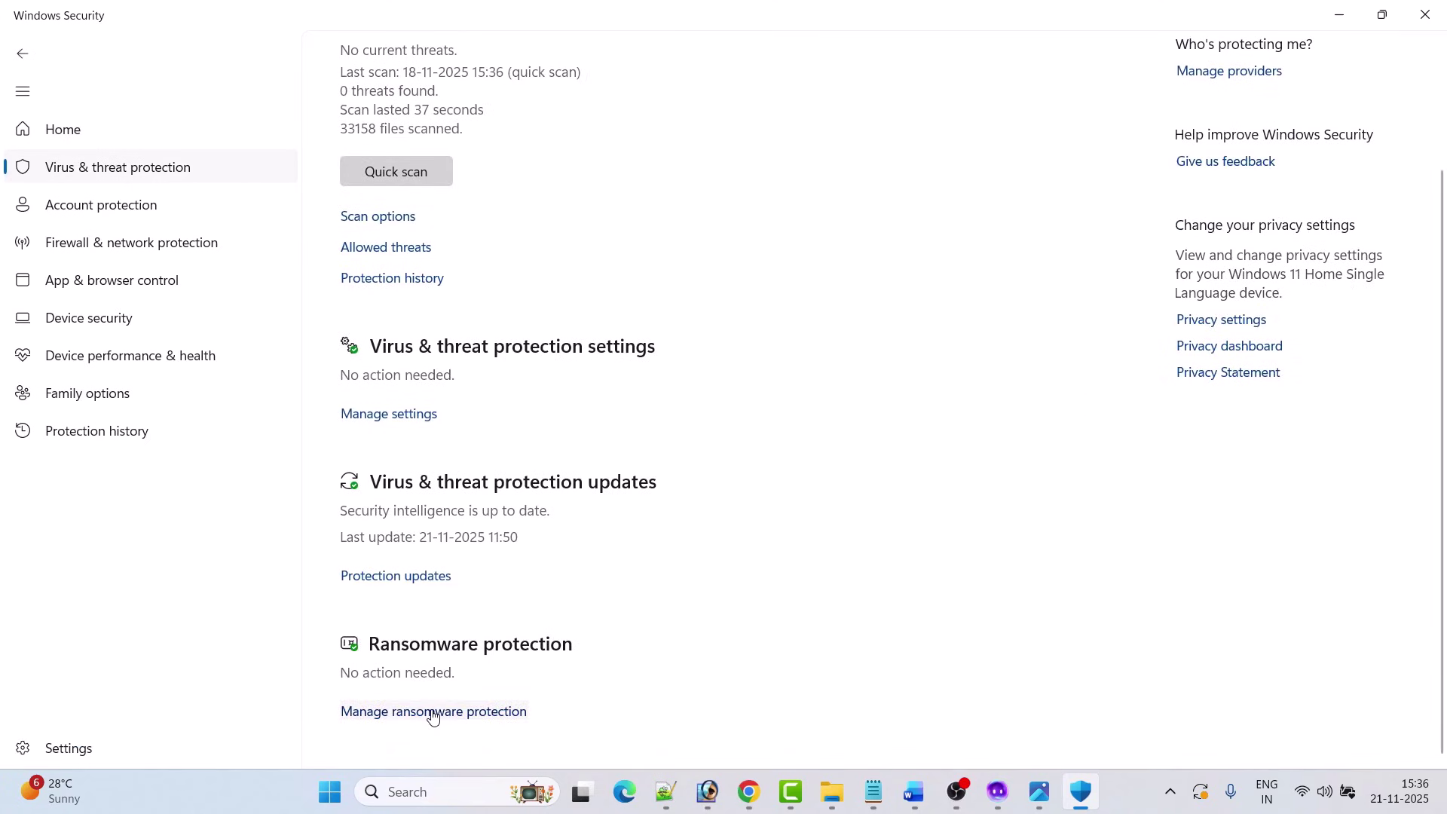
{"action": "left_click", "coordinate": [433, 713]}
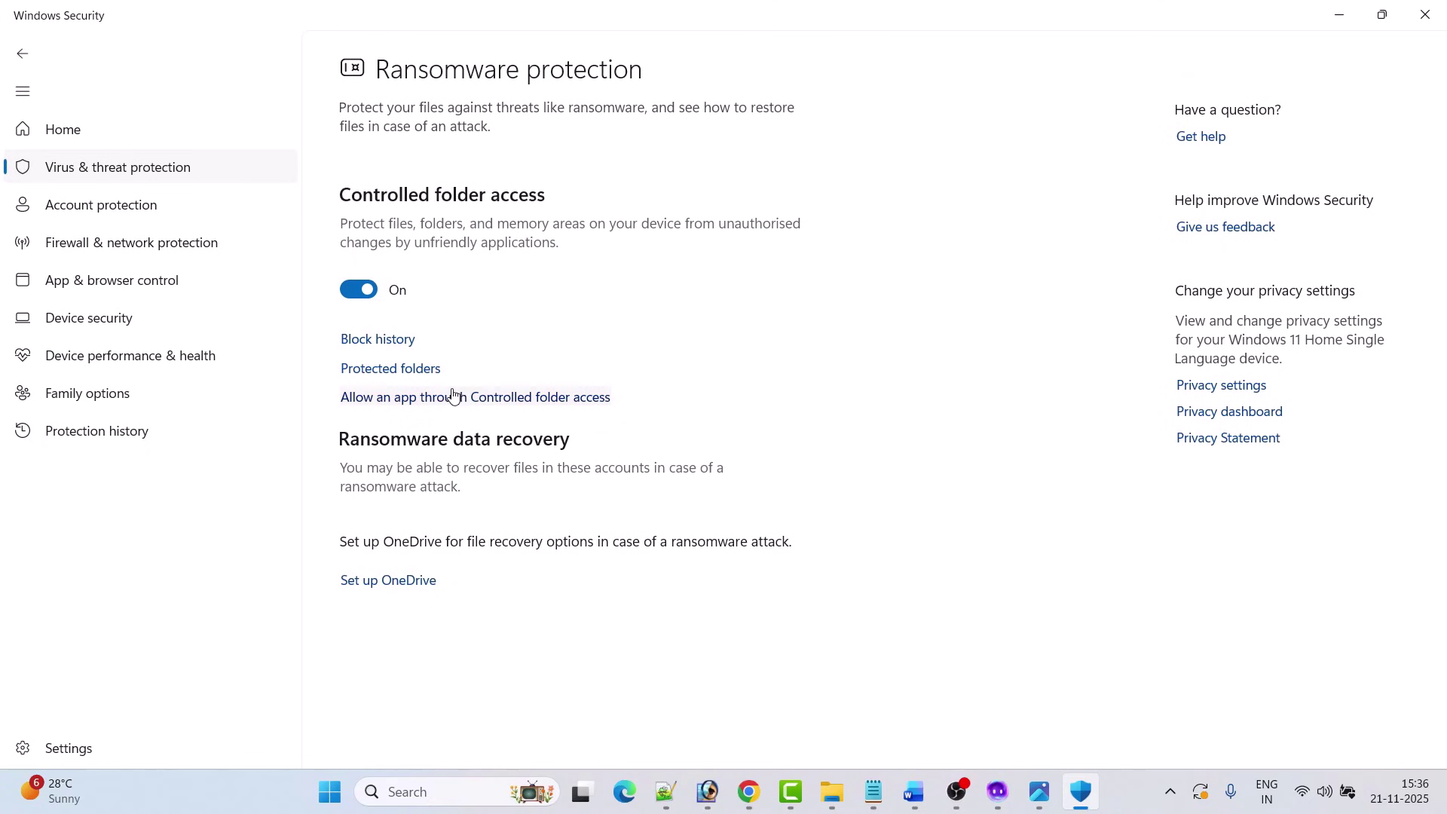
{"action": "left_click", "coordinate": [520, 402]}
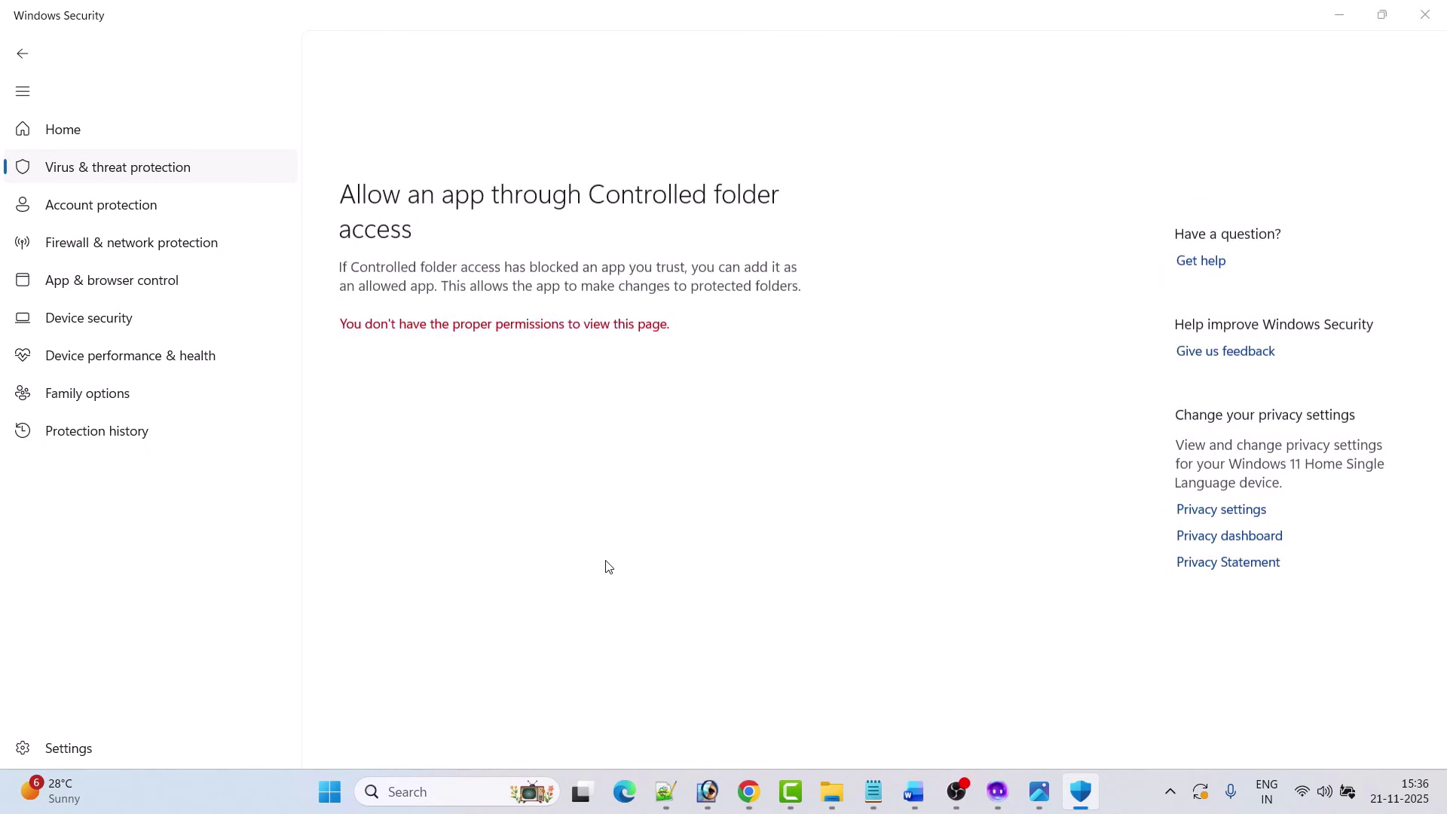
{"action": "scroll", "coordinate": [772, 392], "scroll_direction": "down", "scroll_amount": 5}
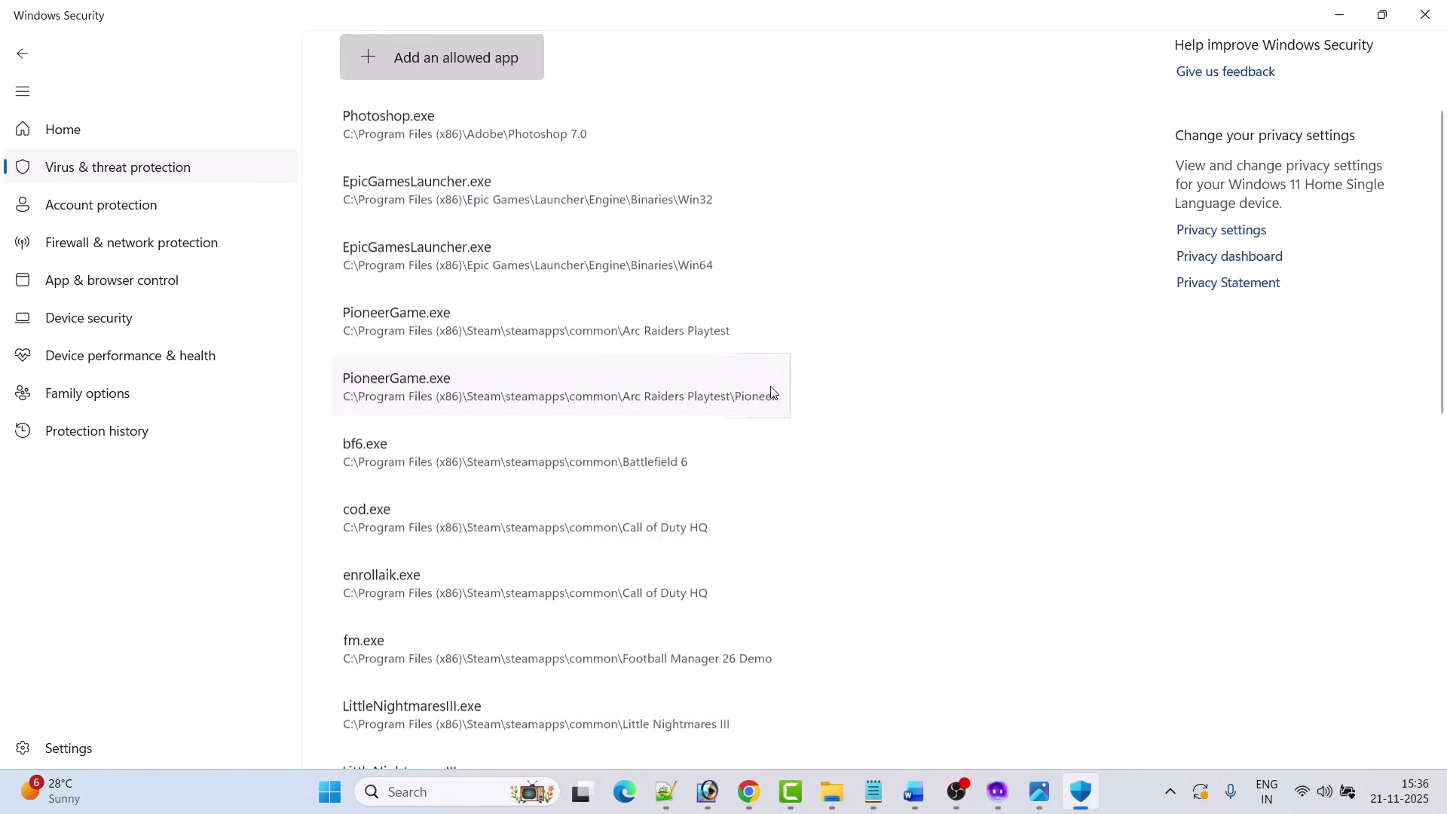
Allow NCSOFT\AION2_TW\Aion2\Binaries\Win64\Aion2.exe through Controlled folder access
{"action": "left_click", "coordinate": [377, 51]}
{"action": "left_click", "coordinate": [432, 135]}
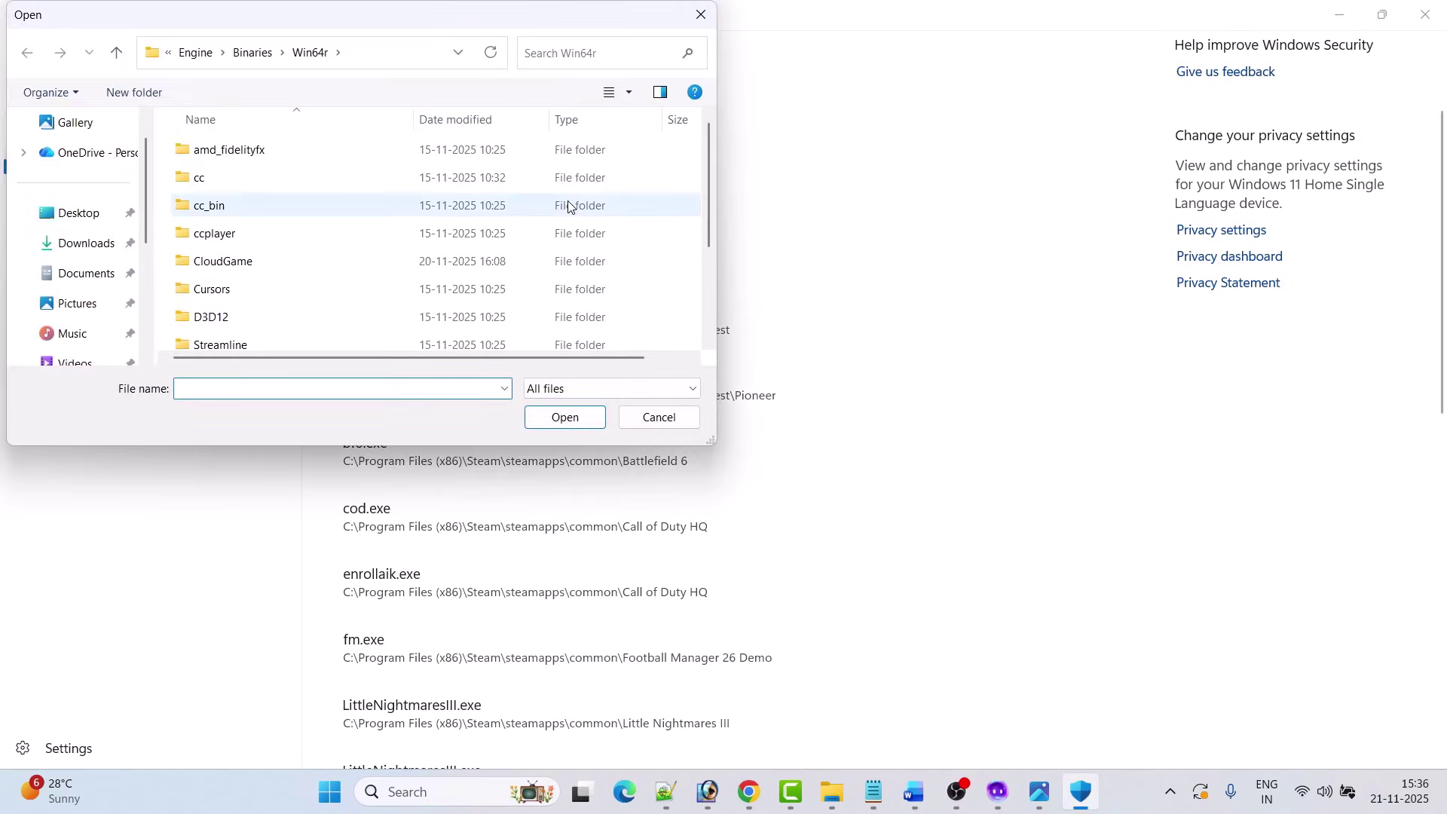
{"action": "left_click", "coordinate": [196, 53]}
{"action": "left_click", "coordinate": [199, 54]}
{"action": "left_click", "coordinate": [199, 53]}
{"action": "left_click", "coordinate": [189, 52]}
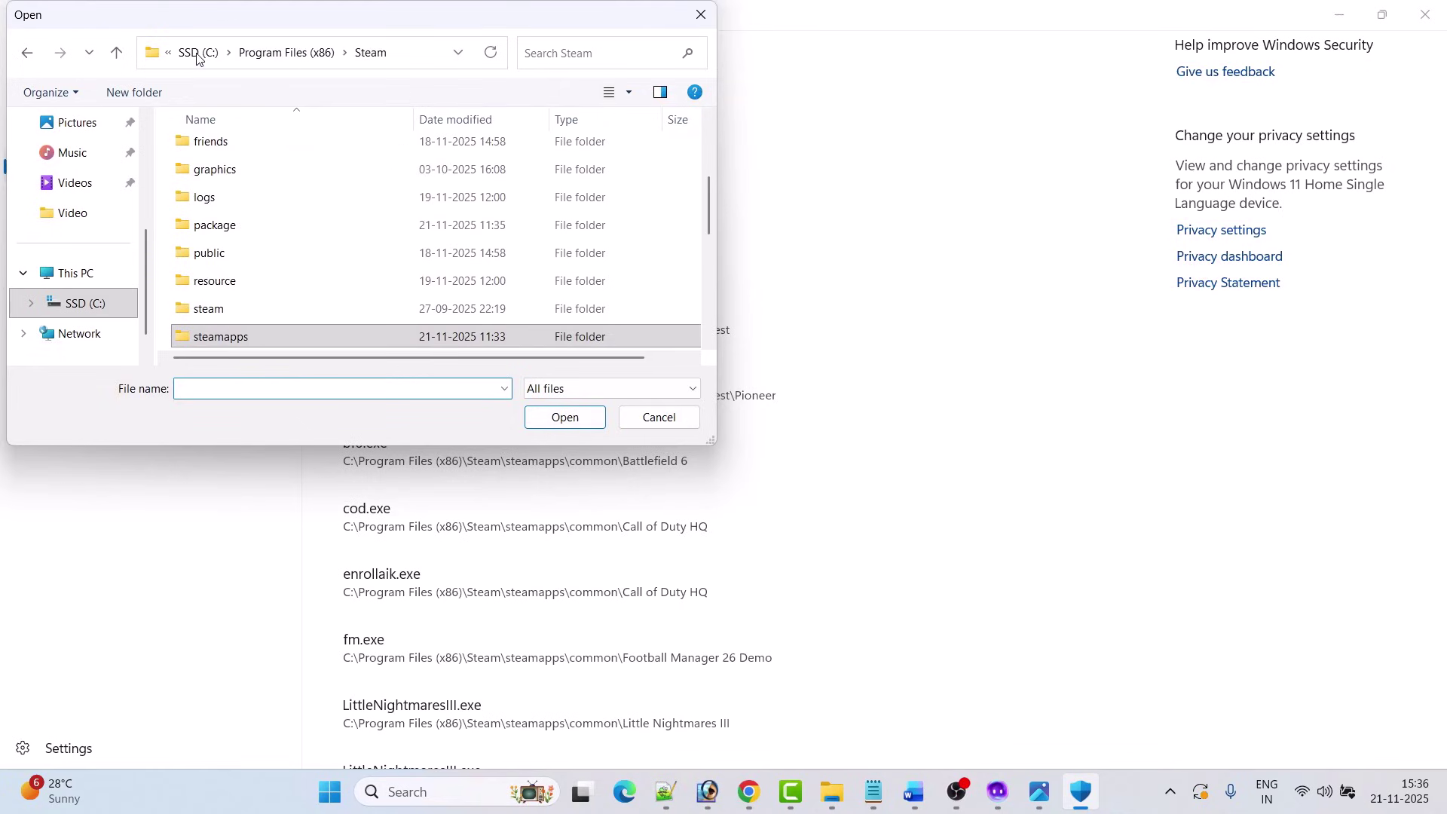
{"action": "left_click", "coordinate": [198, 52]}
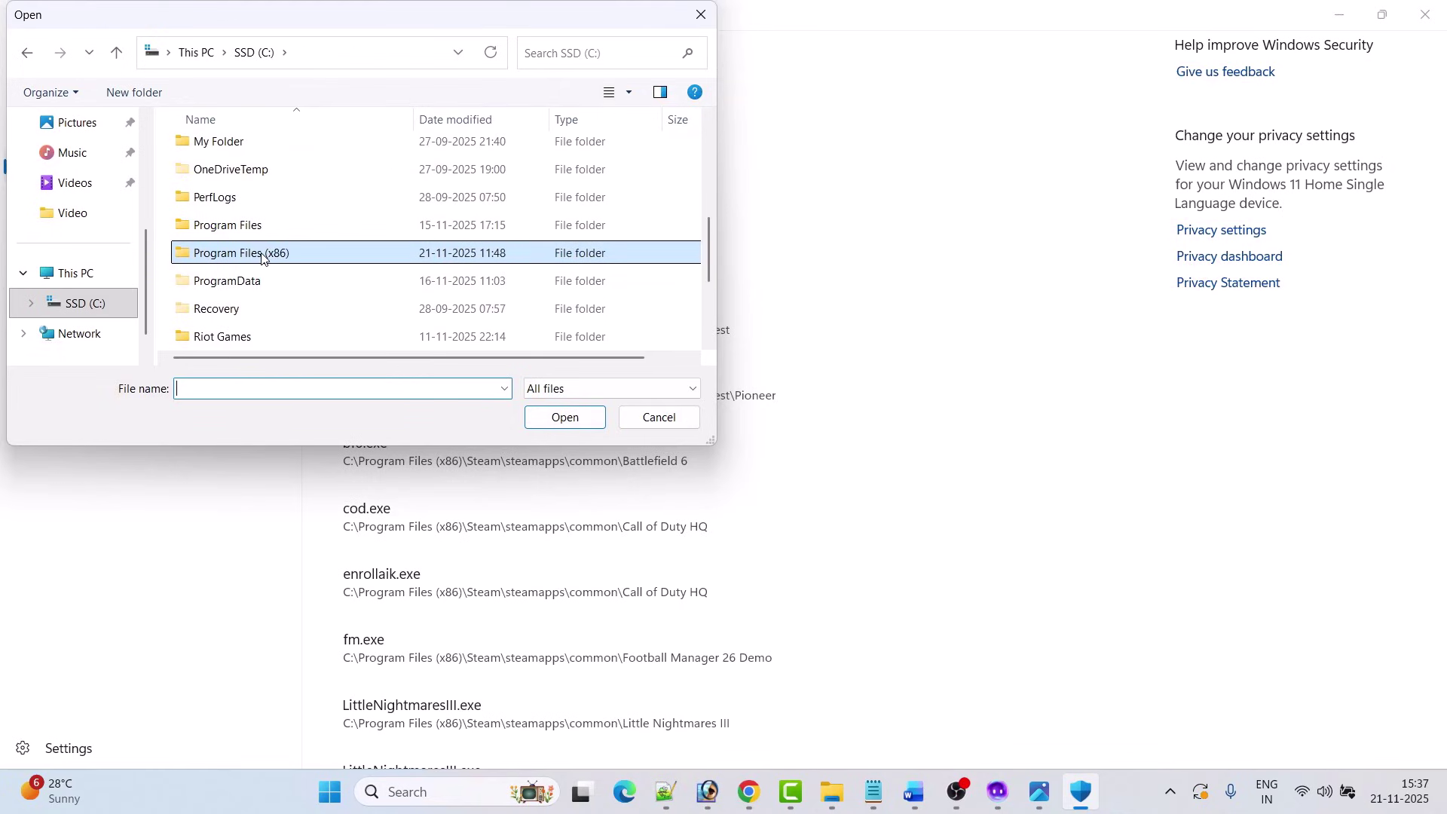
{"action": "double_click", "coordinate": [262, 254]}
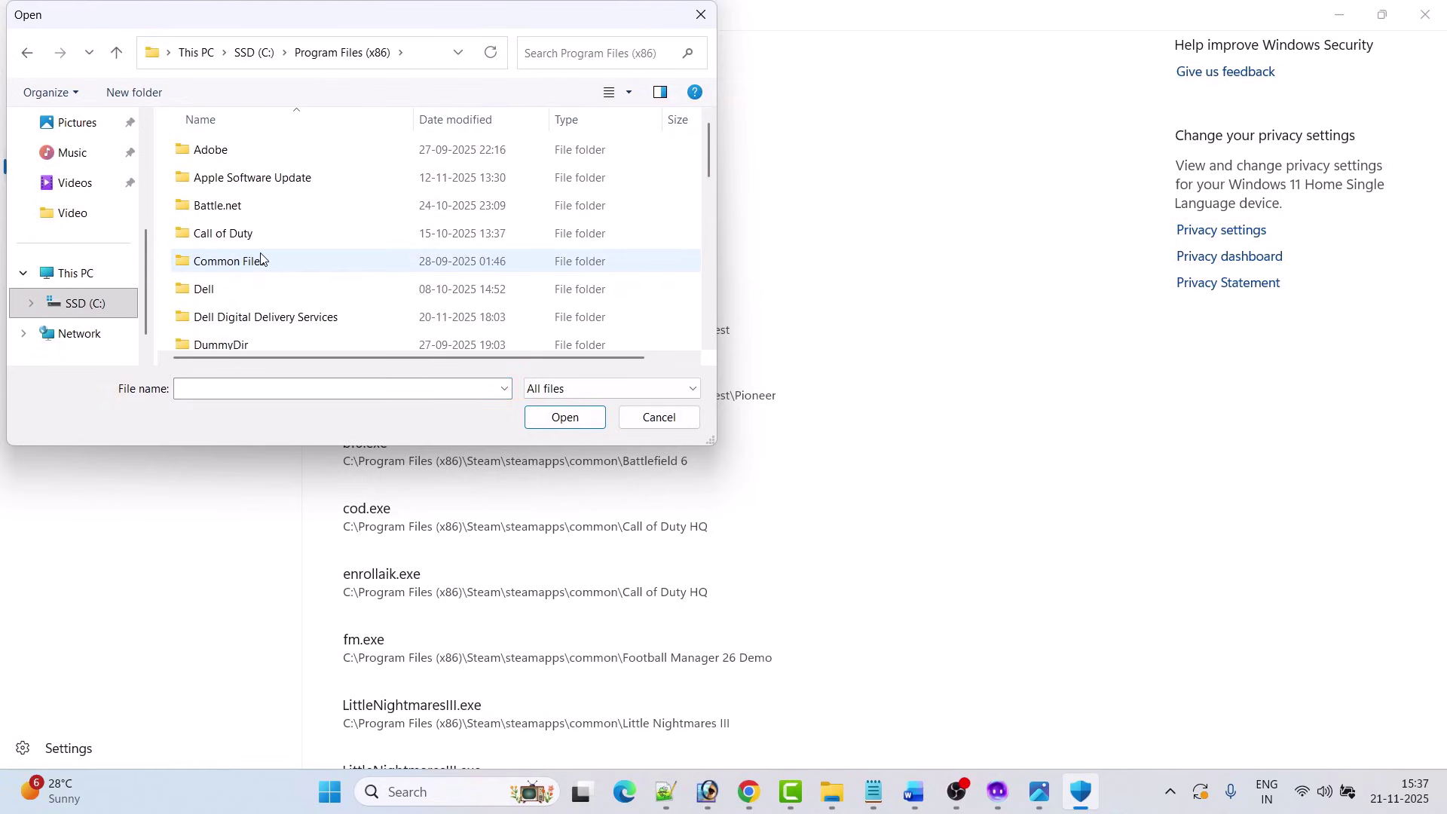
{"action": "key", "text": "n"}
{"action": "double_click", "coordinate": [329, 150]}
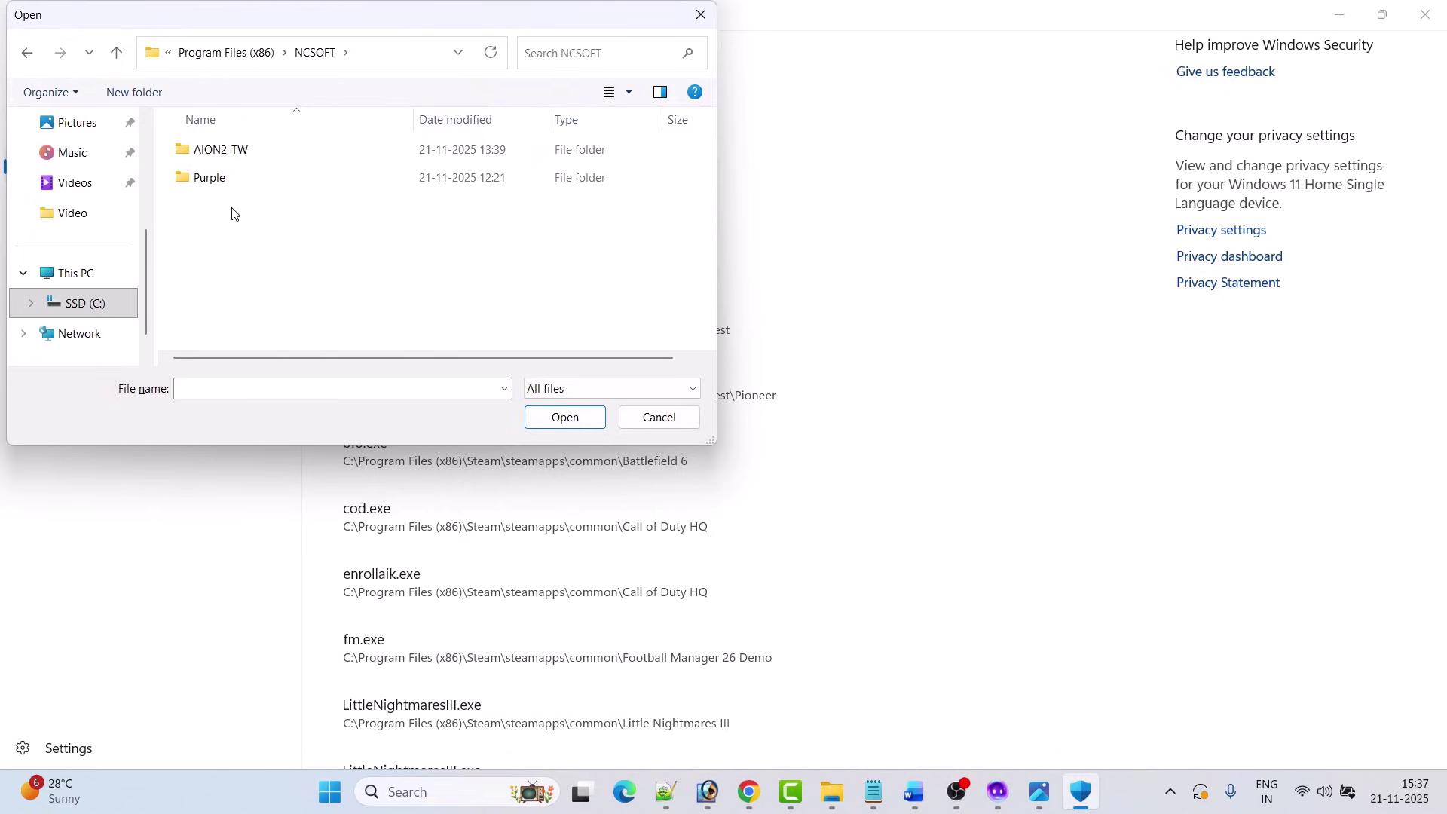
{"action": "left_click", "coordinate": [254, 155]}
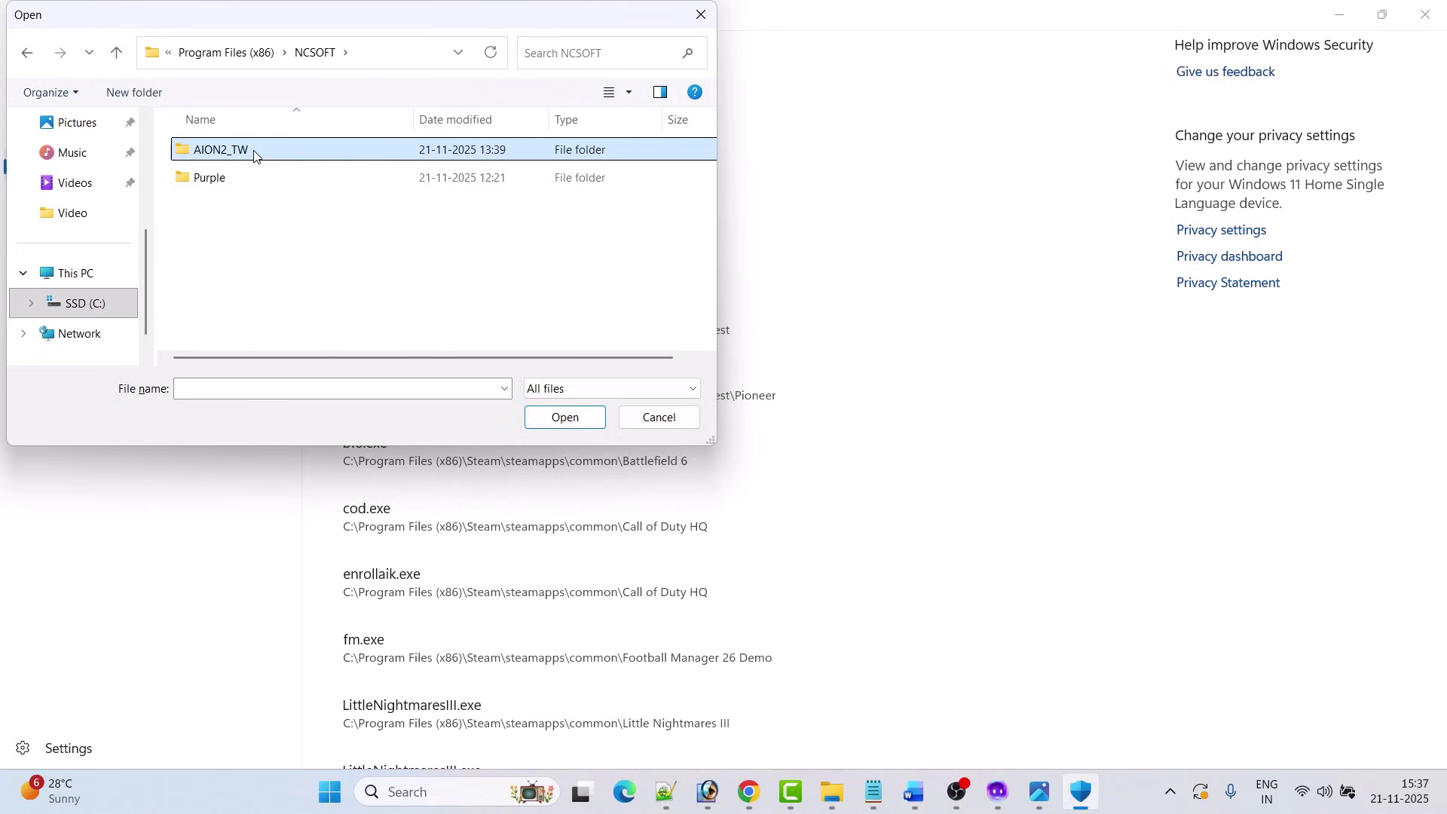
{"action": "double_click", "coordinate": [254, 155]}
{"action": "double_click", "coordinate": [242, 181]}
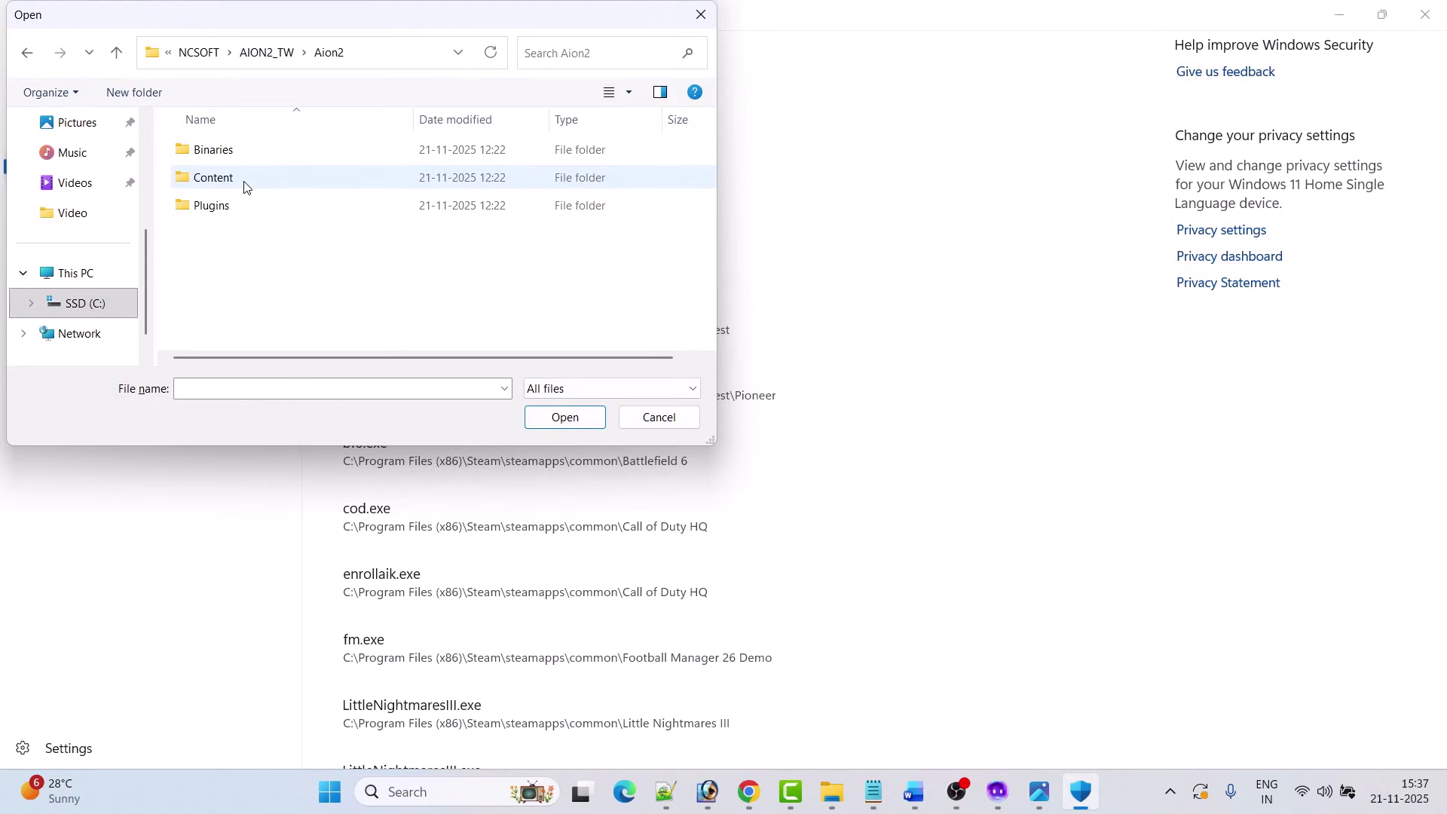
{"action": "double_click", "coordinate": [255, 153]}
{"action": "double_click", "coordinate": [255, 154]}
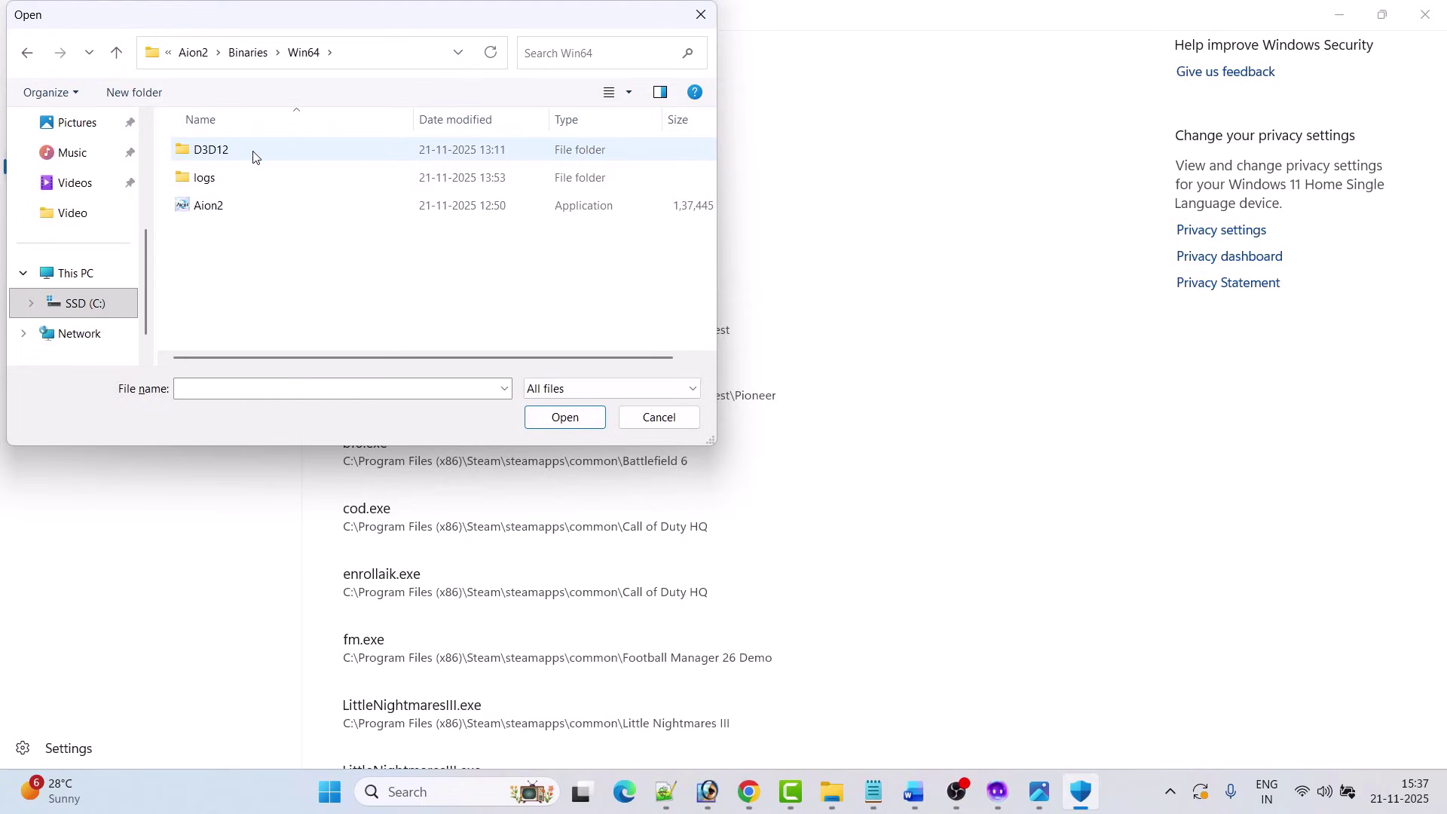
{"action": "left_click", "coordinate": [233, 211]}
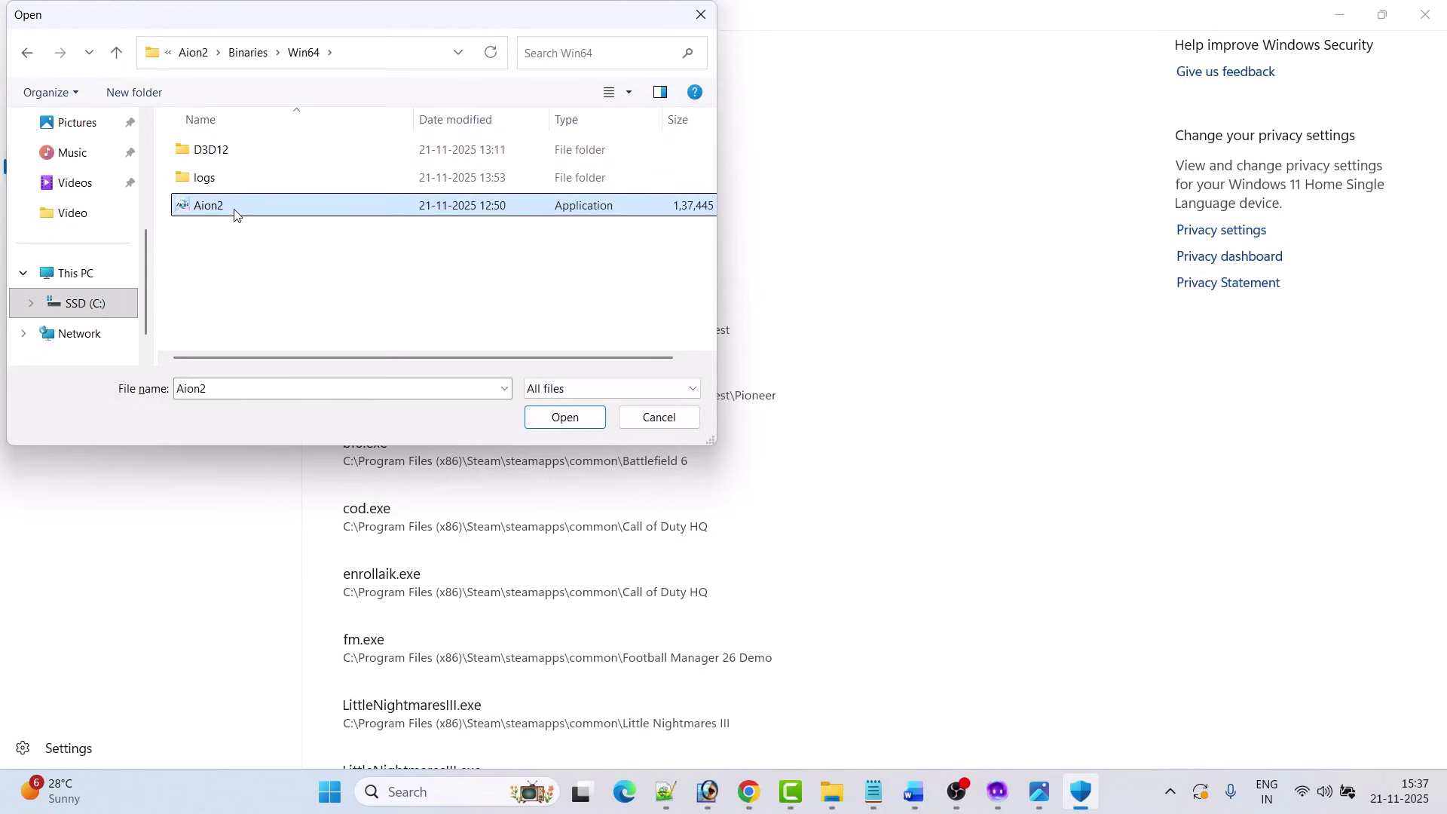
{"action": "left_click", "coordinate": [565, 417]}
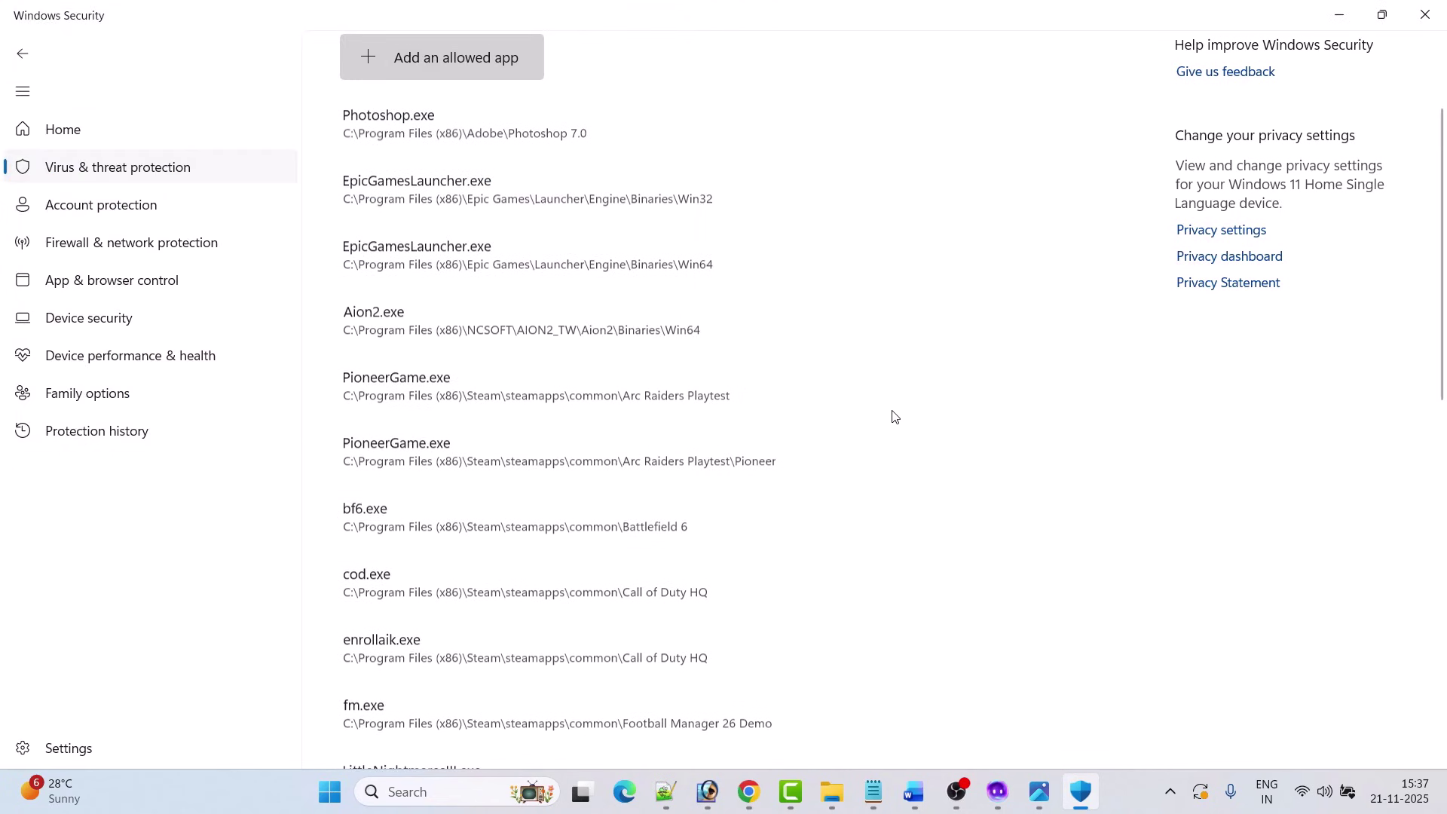
Allow NCSOFT\Purple\PurpleLauncher.exe through Controlled folder access as well
{"action": "left_click", "coordinate": [380, 64]}
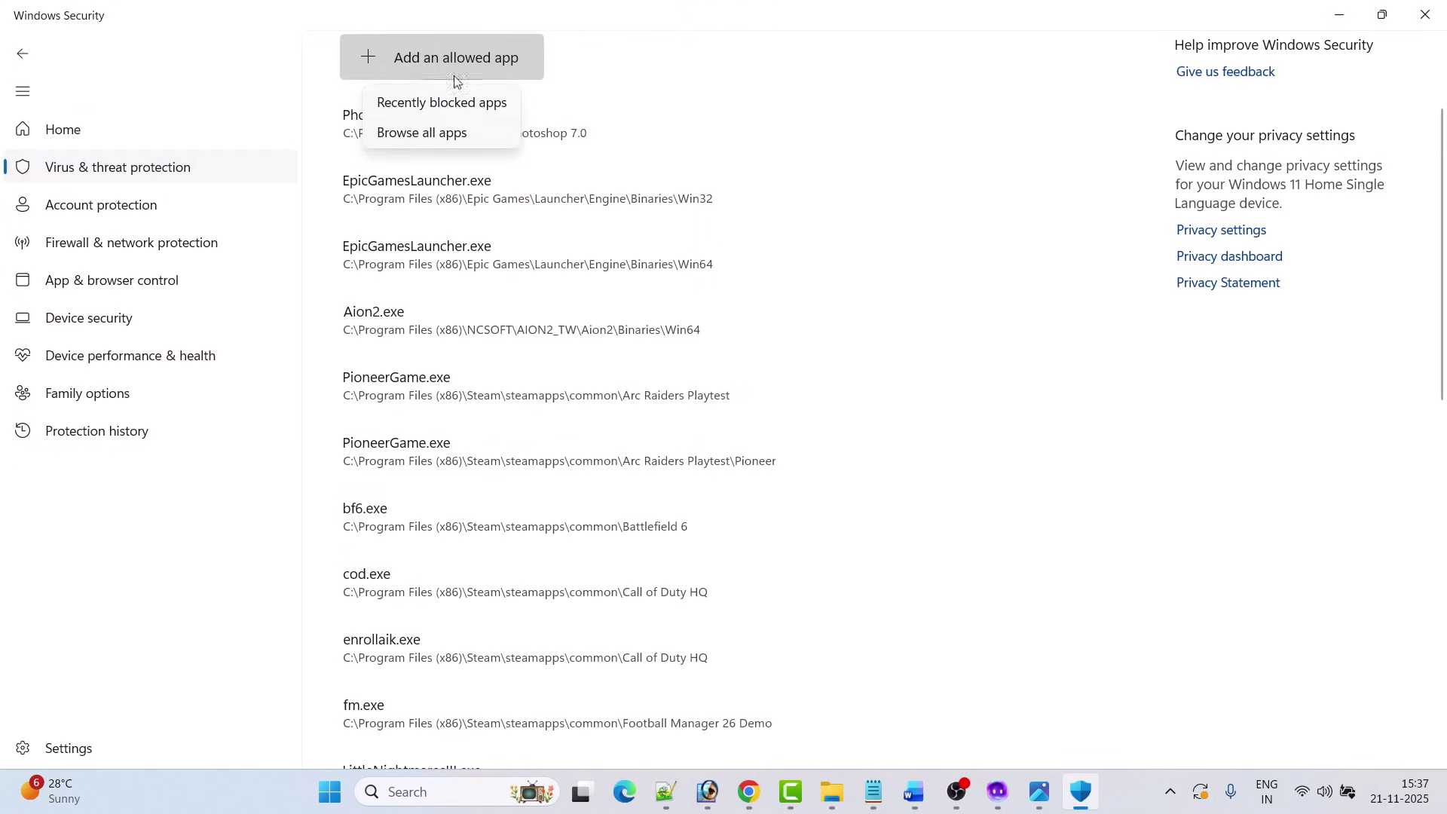
{"action": "left_click", "coordinate": [451, 134]}
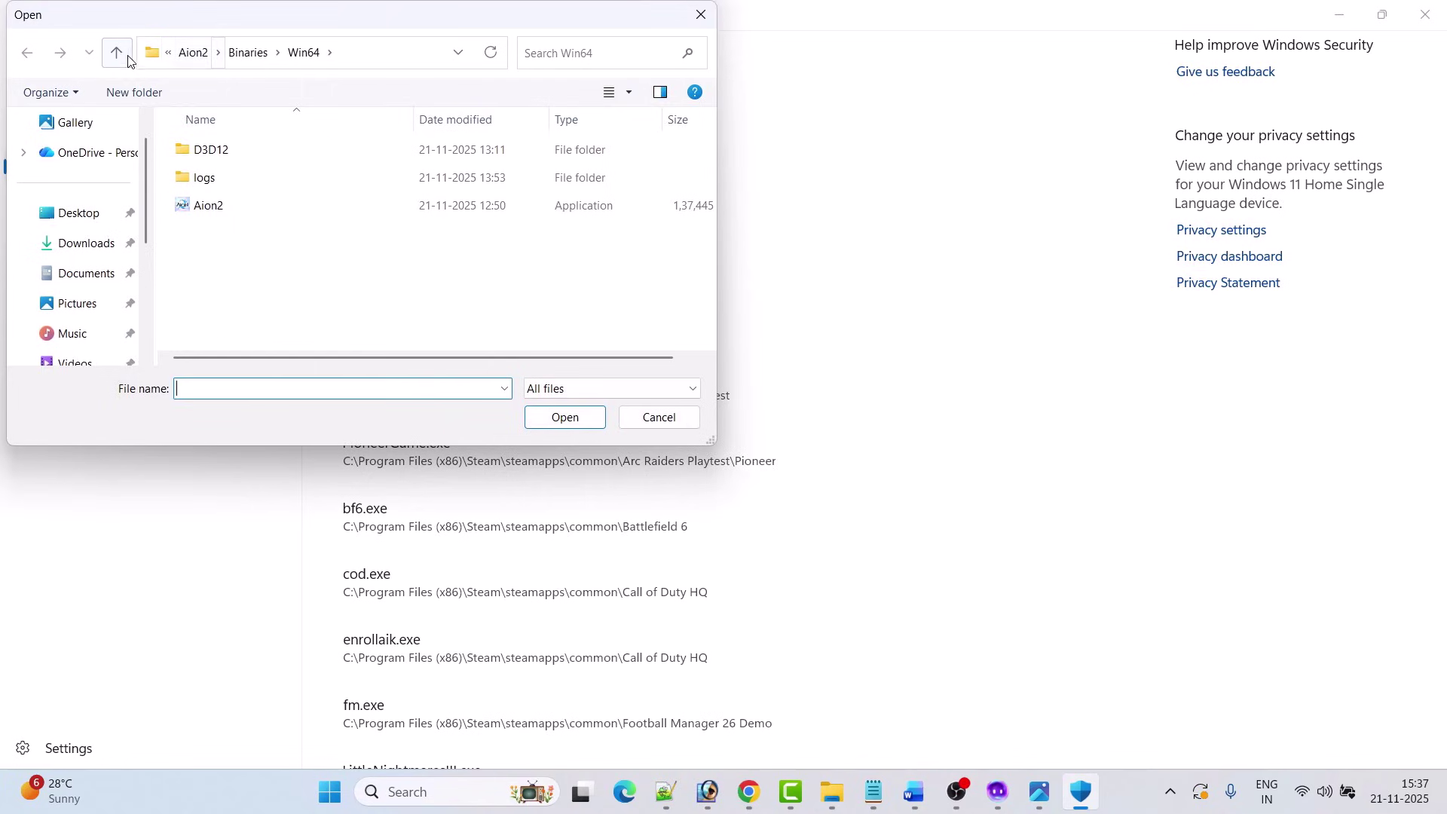
{"action": "left_click", "coordinate": [119, 55]}
{"action": "left_click", "coordinate": [120, 55]}
{"action": "left_click", "coordinate": [119, 55]}
{"action": "left_click", "coordinate": [119, 55]}
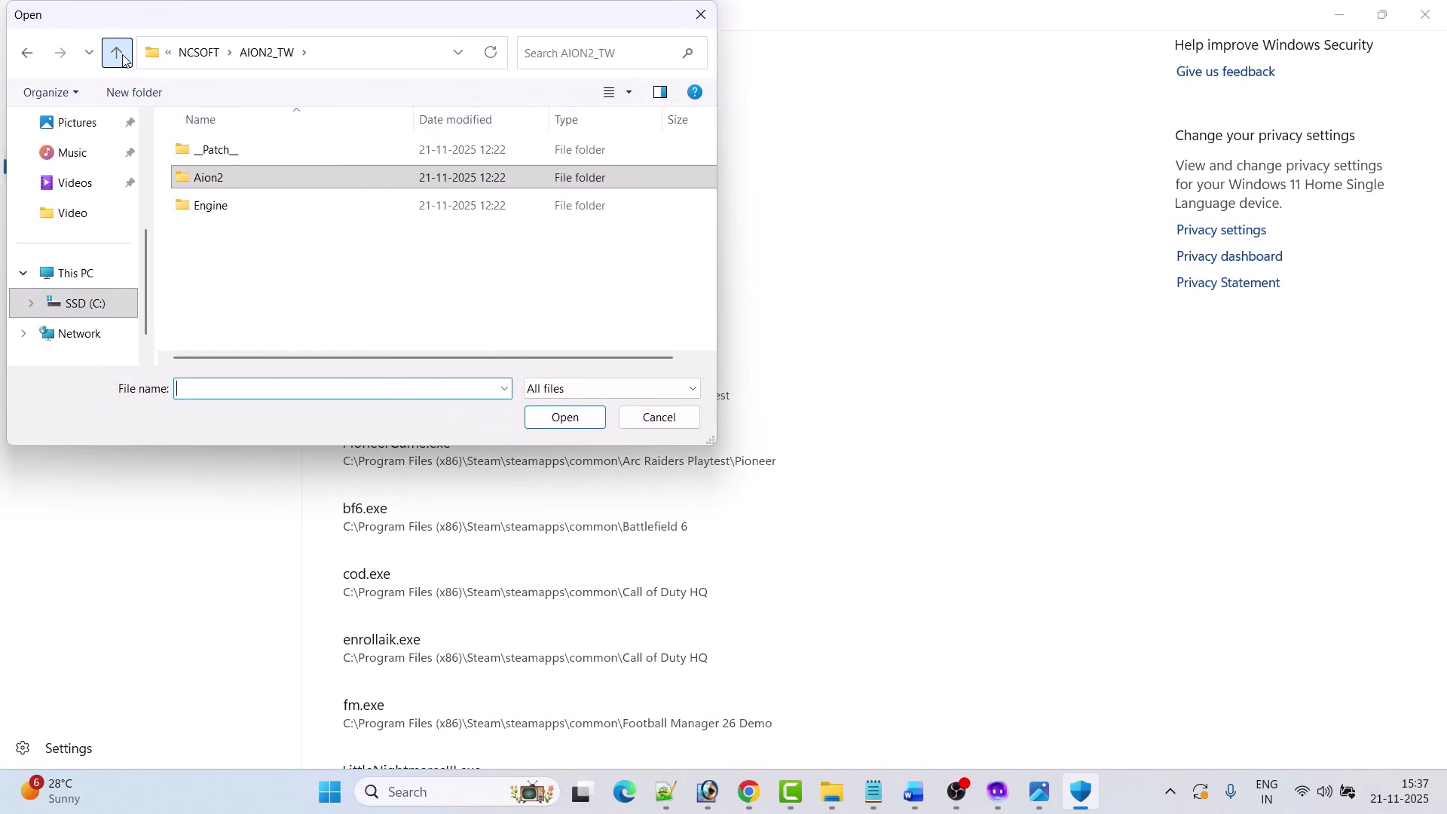
{"action": "double_click", "coordinate": [226, 181]}
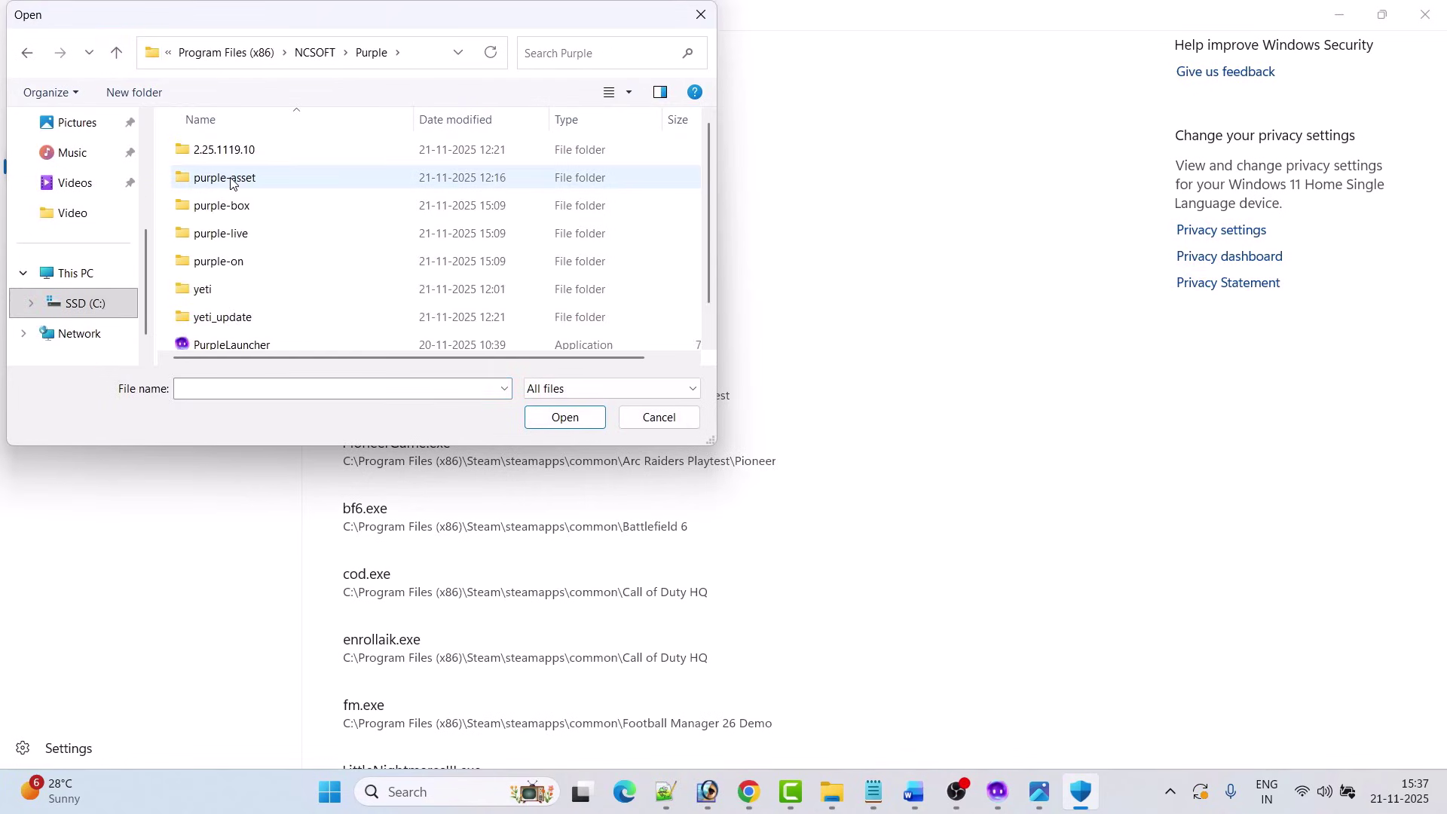
{"action": "scroll", "coordinate": [233, 226], "scroll_direction": "down", "scroll_amount": 1}
{"action": "left_click", "coordinate": [243, 312]}
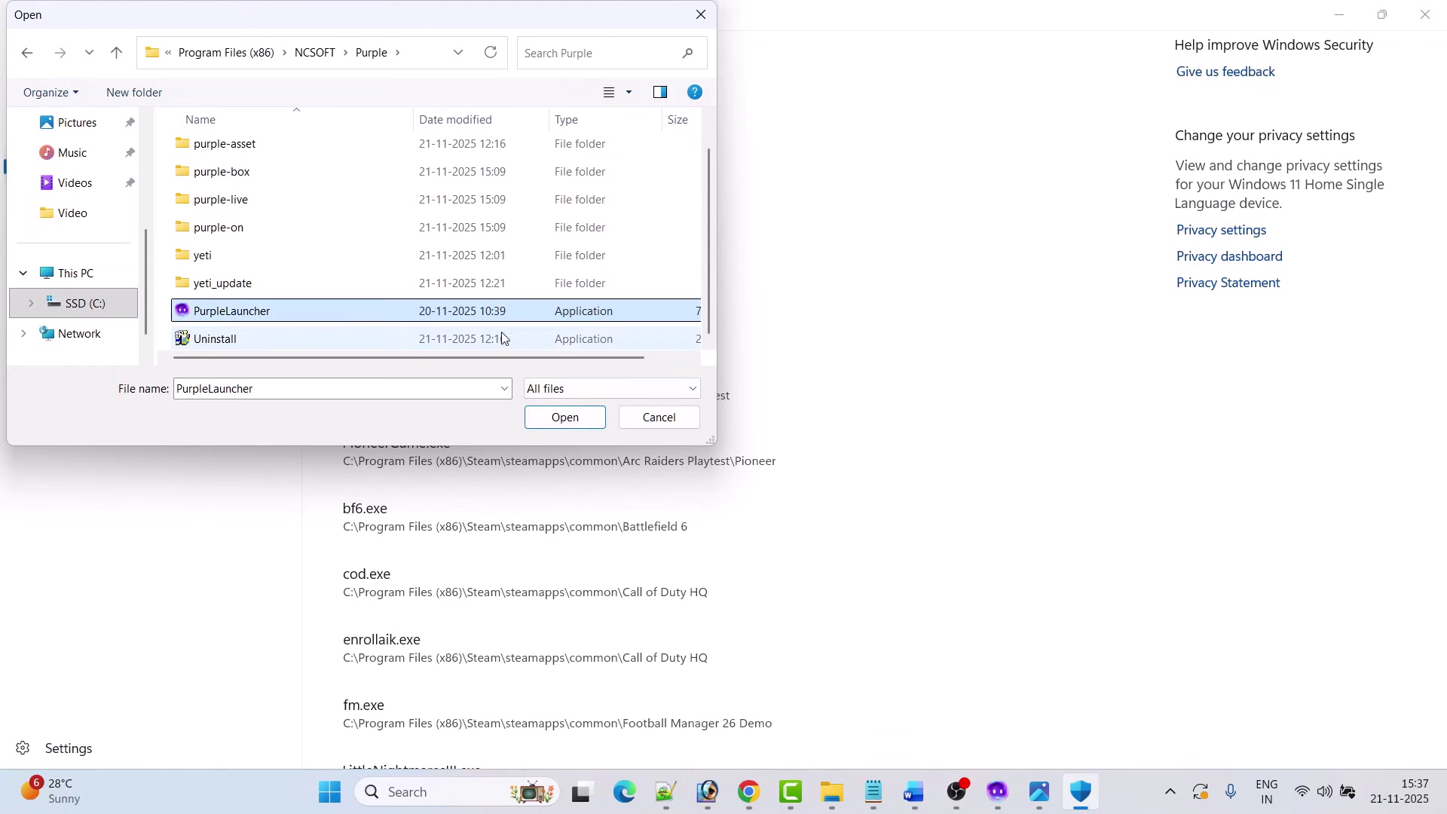
{"action": "left_click", "coordinate": [564, 420]}
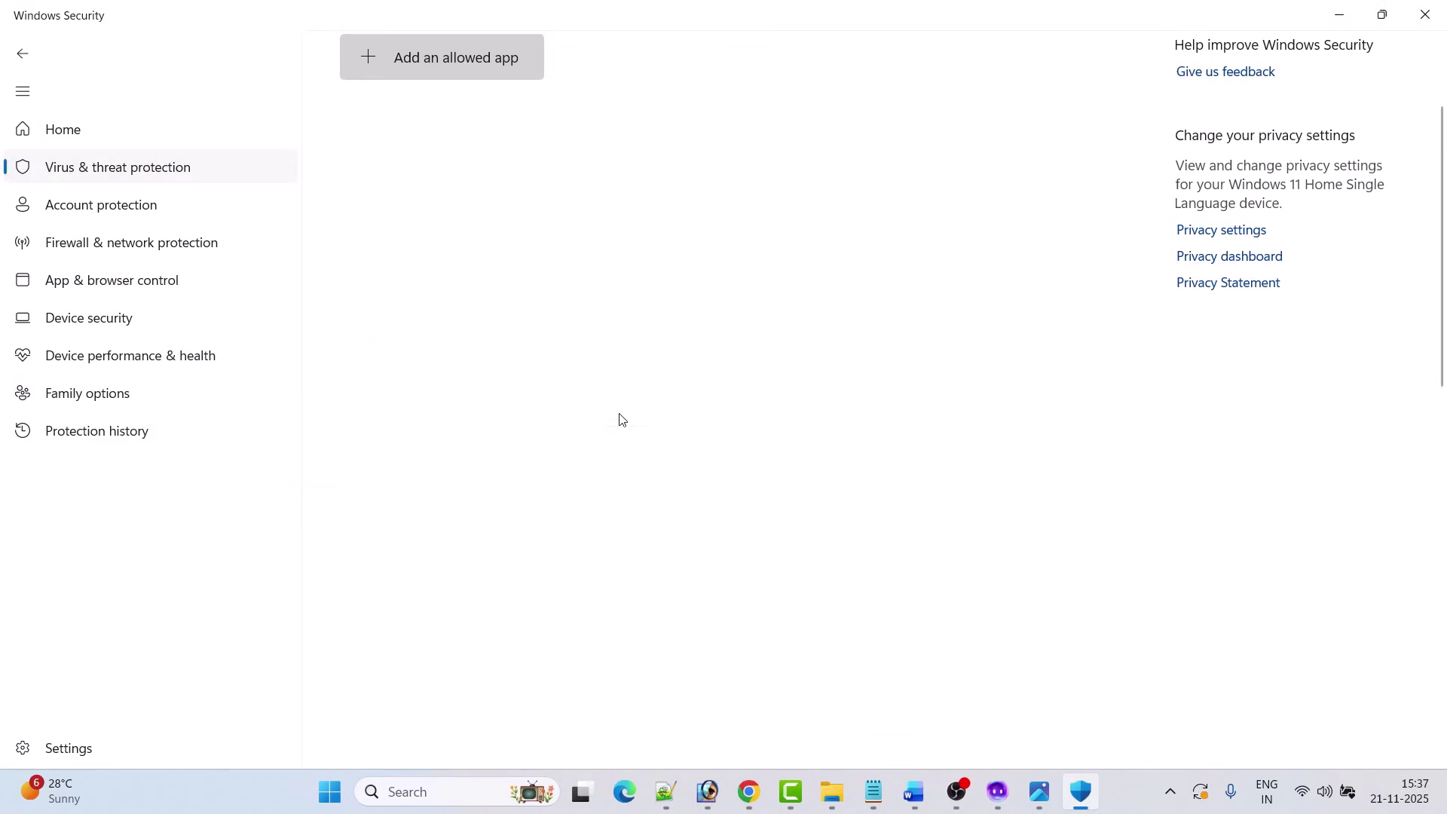
{"action": "left_click", "coordinate": [23, 57]}
Open the firewall's allowed-apps list and unlock it with Change settings
{"action": "left_click", "coordinate": [22, 56]}
{"action": "left_click", "coordinate": [23, 57]}
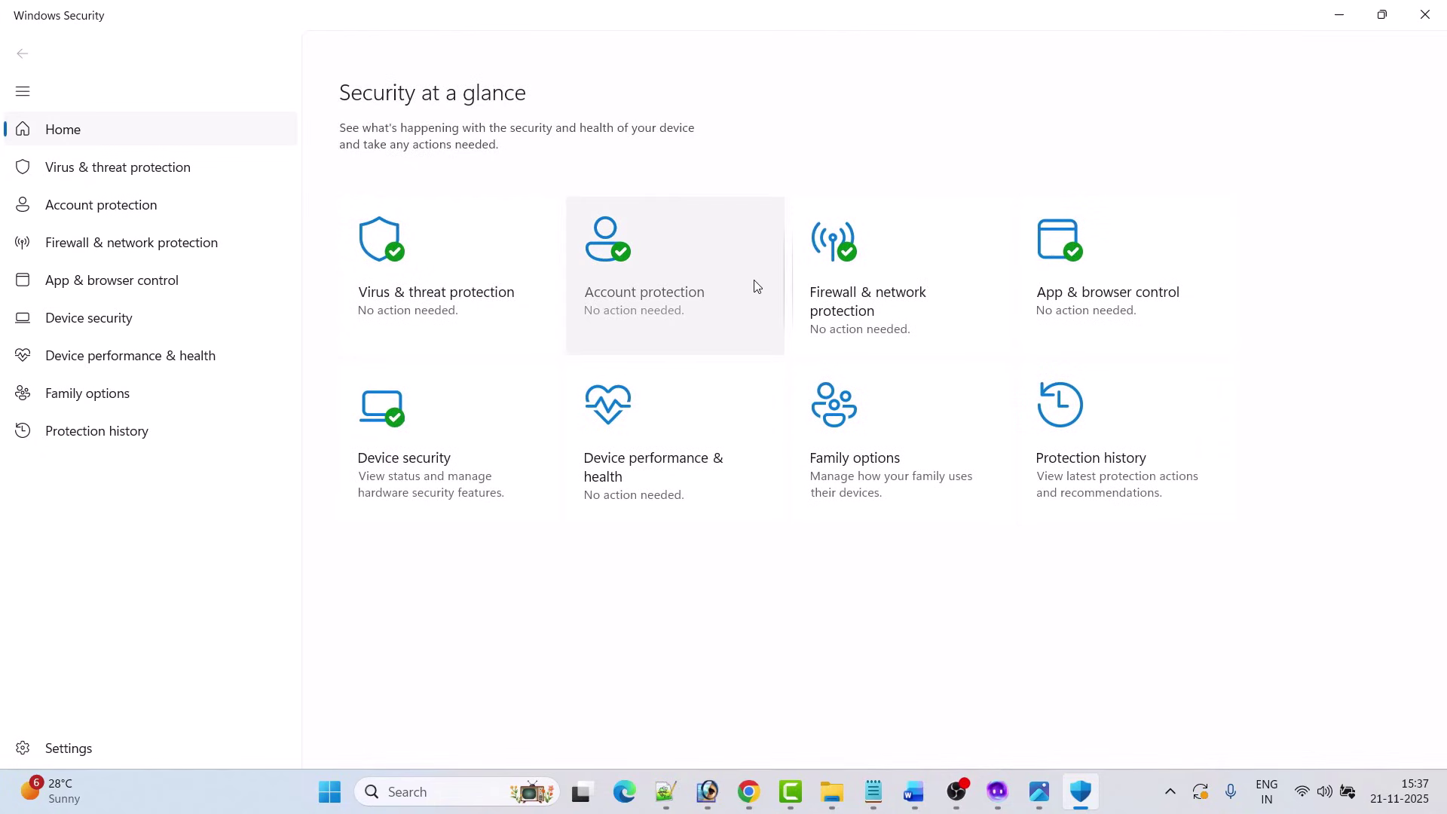
{"action": "left_click", "coordinate": [909, 311]}
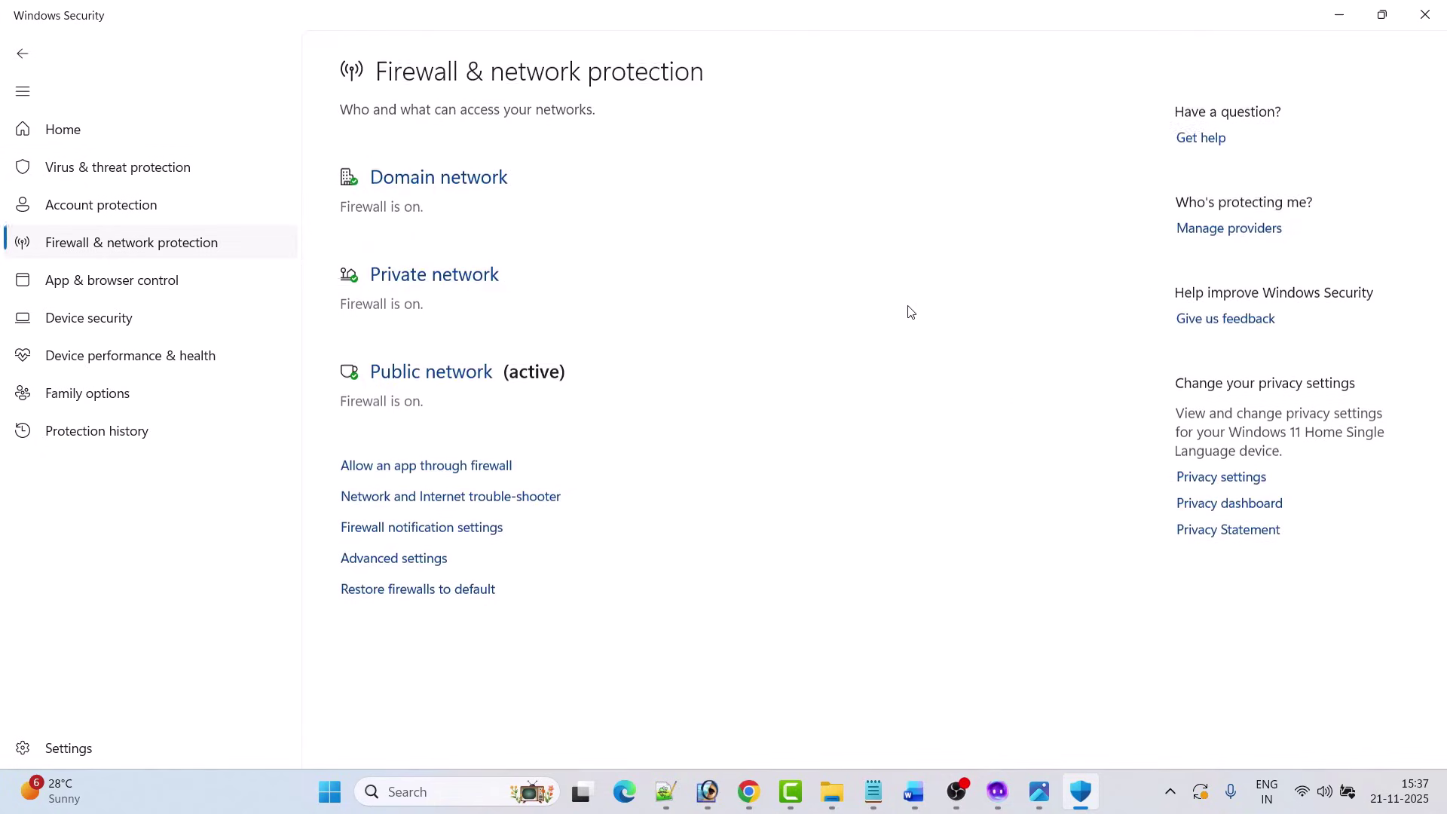
{"action": "left_click", "coordinate": [473, 467]}
{"action": "left_click", "coordinate": [957, 149]}
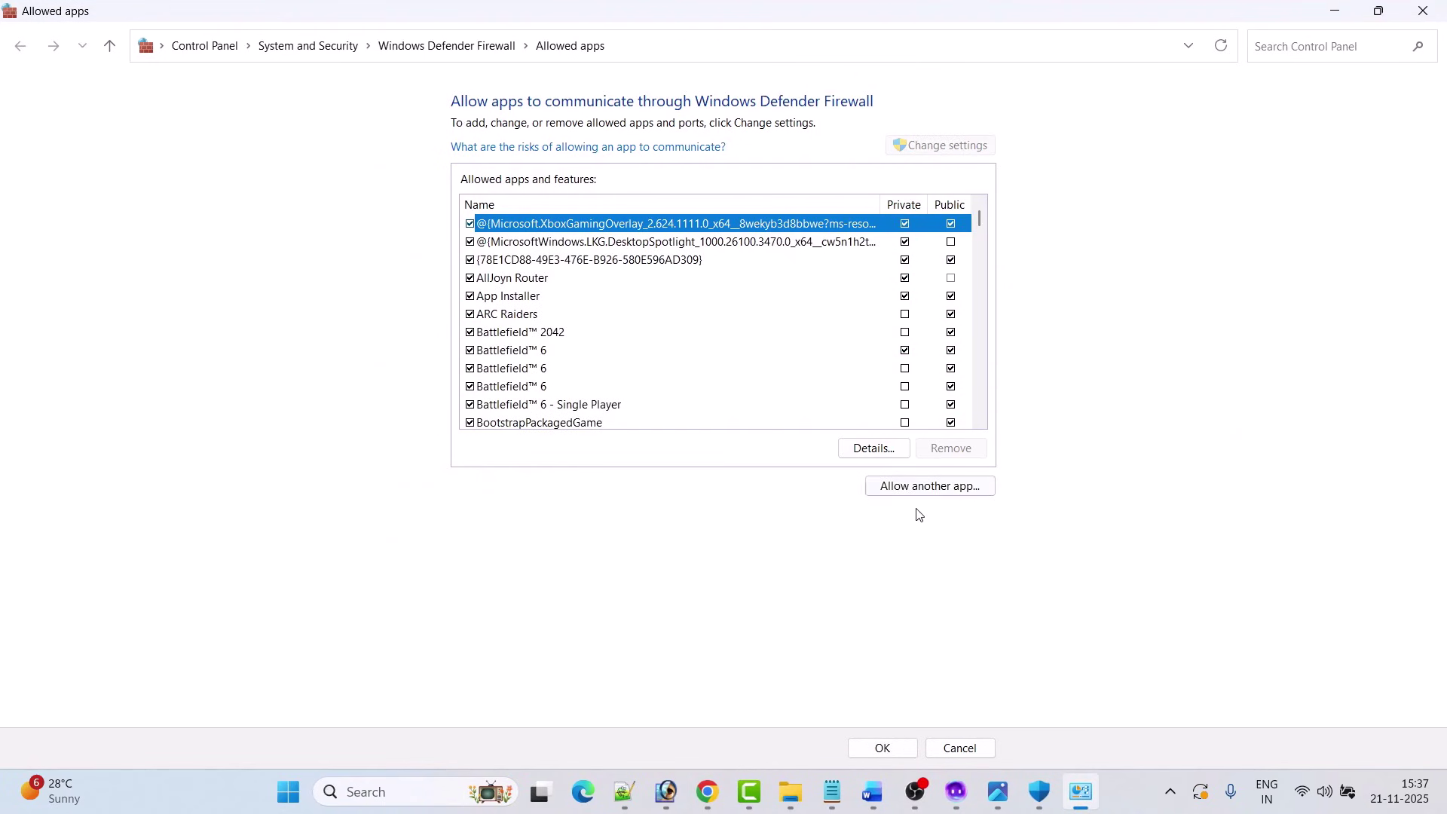
Start adding a firewall app and browse up to C:\Program Files (x86)
{"action": "left_click", "coordinate": [919, 488]}
{"action": "left_click", "coordinate": [845, 483]}
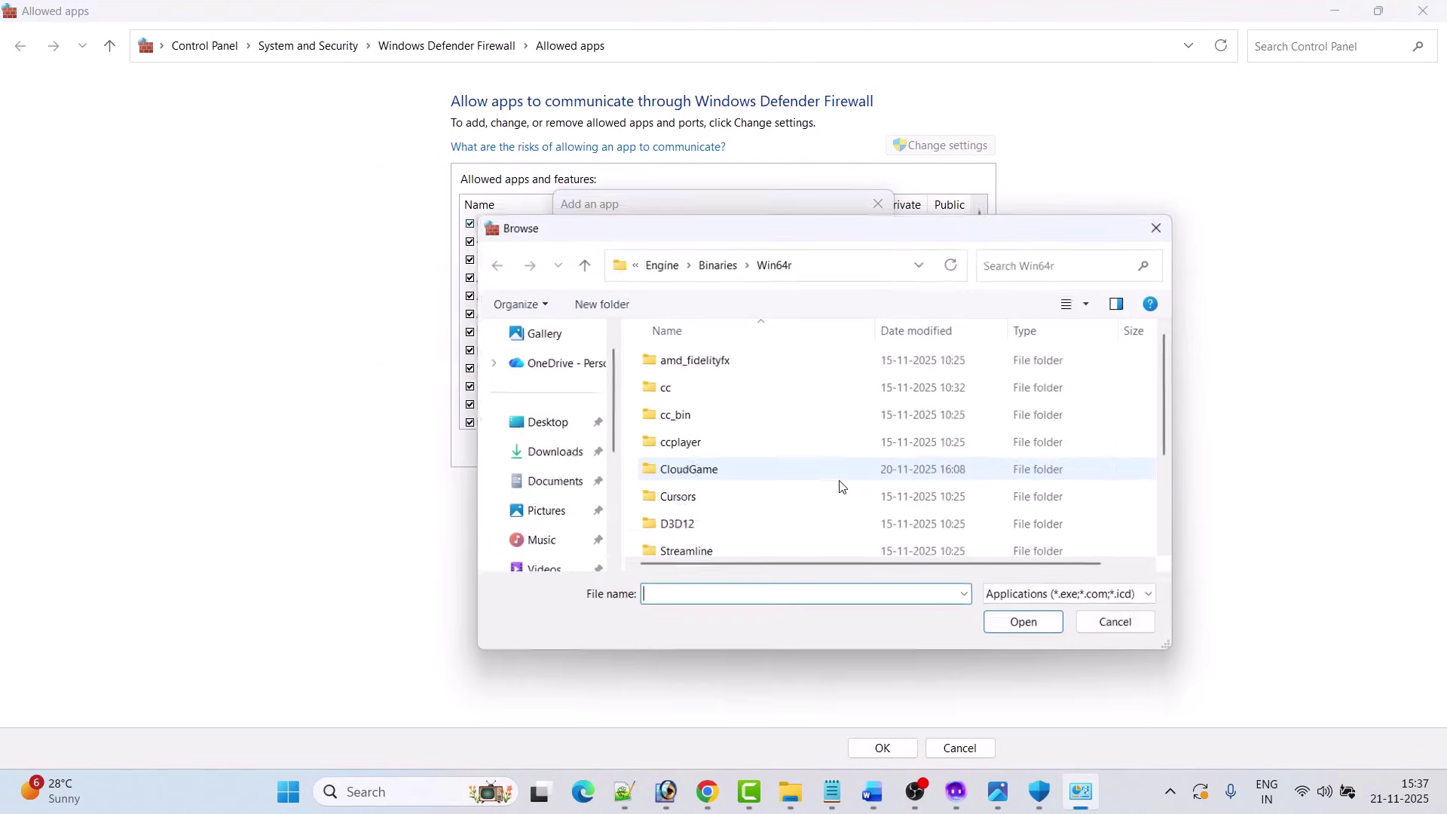
{"action": "left_click", "coordinate": [663, 271]}
{"action": "left_click", "coordinate": [665, 273]}
{"action": "left_click", "coordinate": [667, 274]}
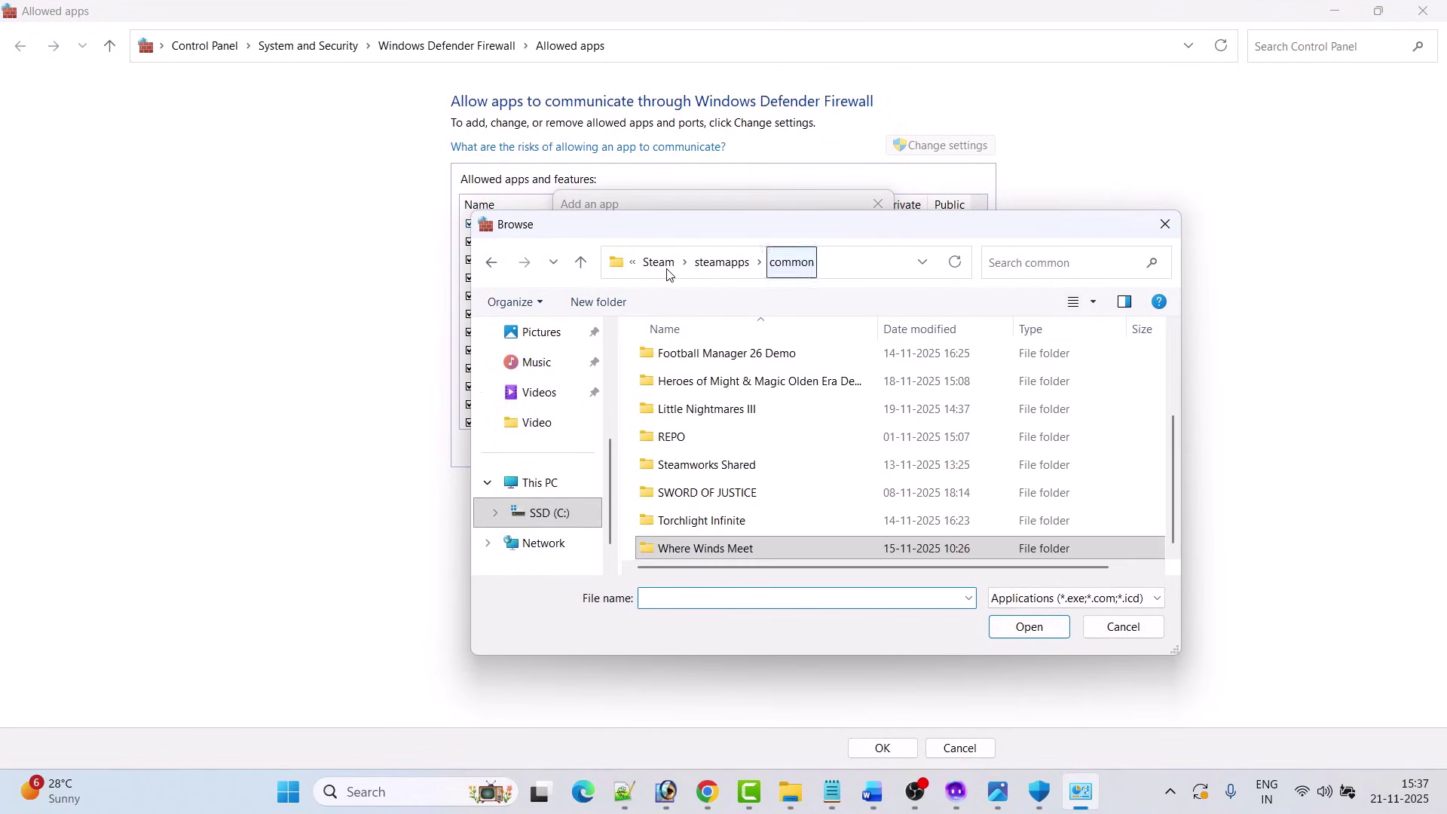
{"action": "left_click", "coordinate": [667, 273]}
{"action": "left_click", "coordinate": [668, 273]}
{"action": "scroll", "coordinate": [749, 468], "scroll_direction": "down", "scroll_amount": 1}
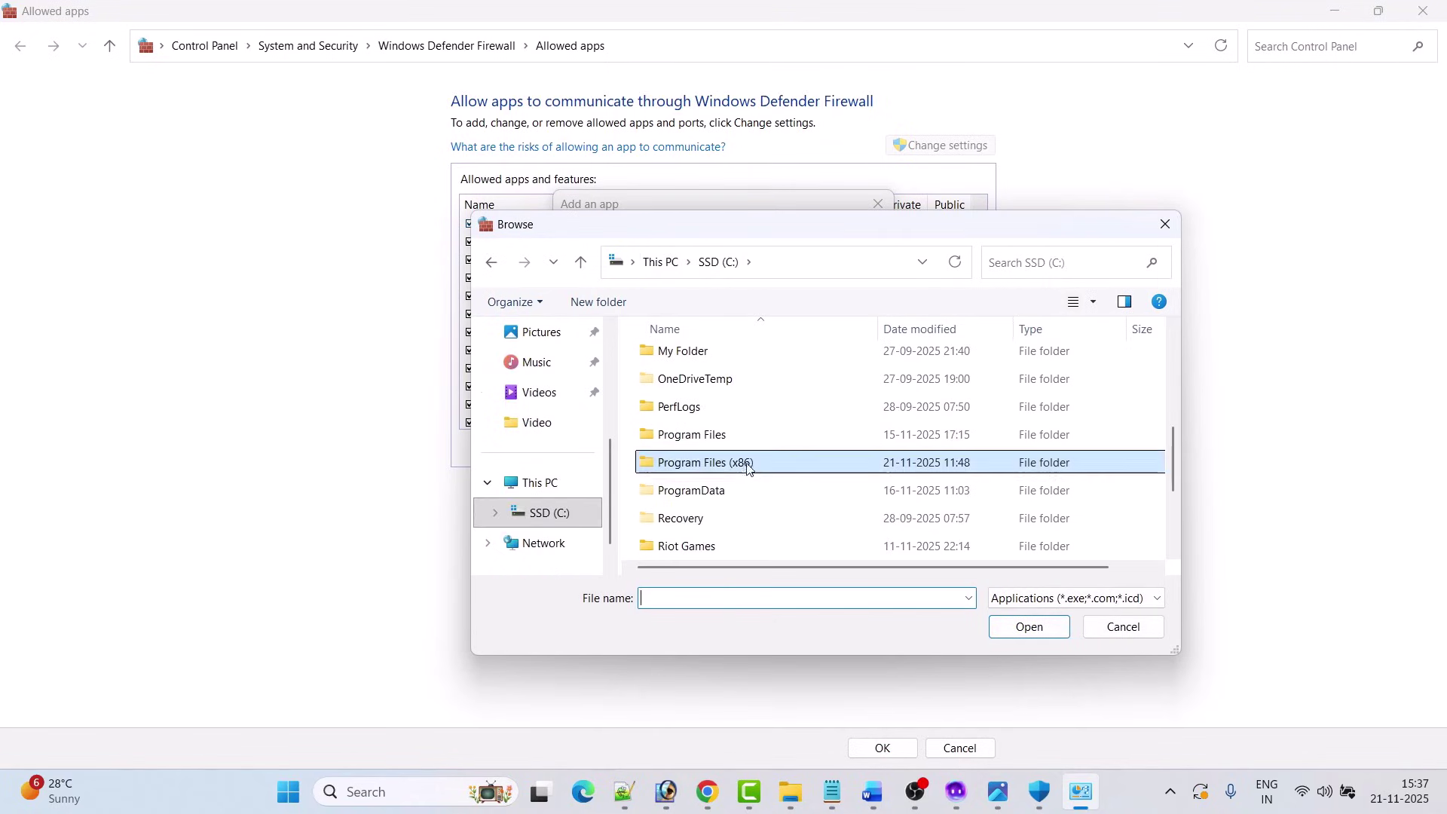
{"action": "double_click", "coordinate": [748, 467]}
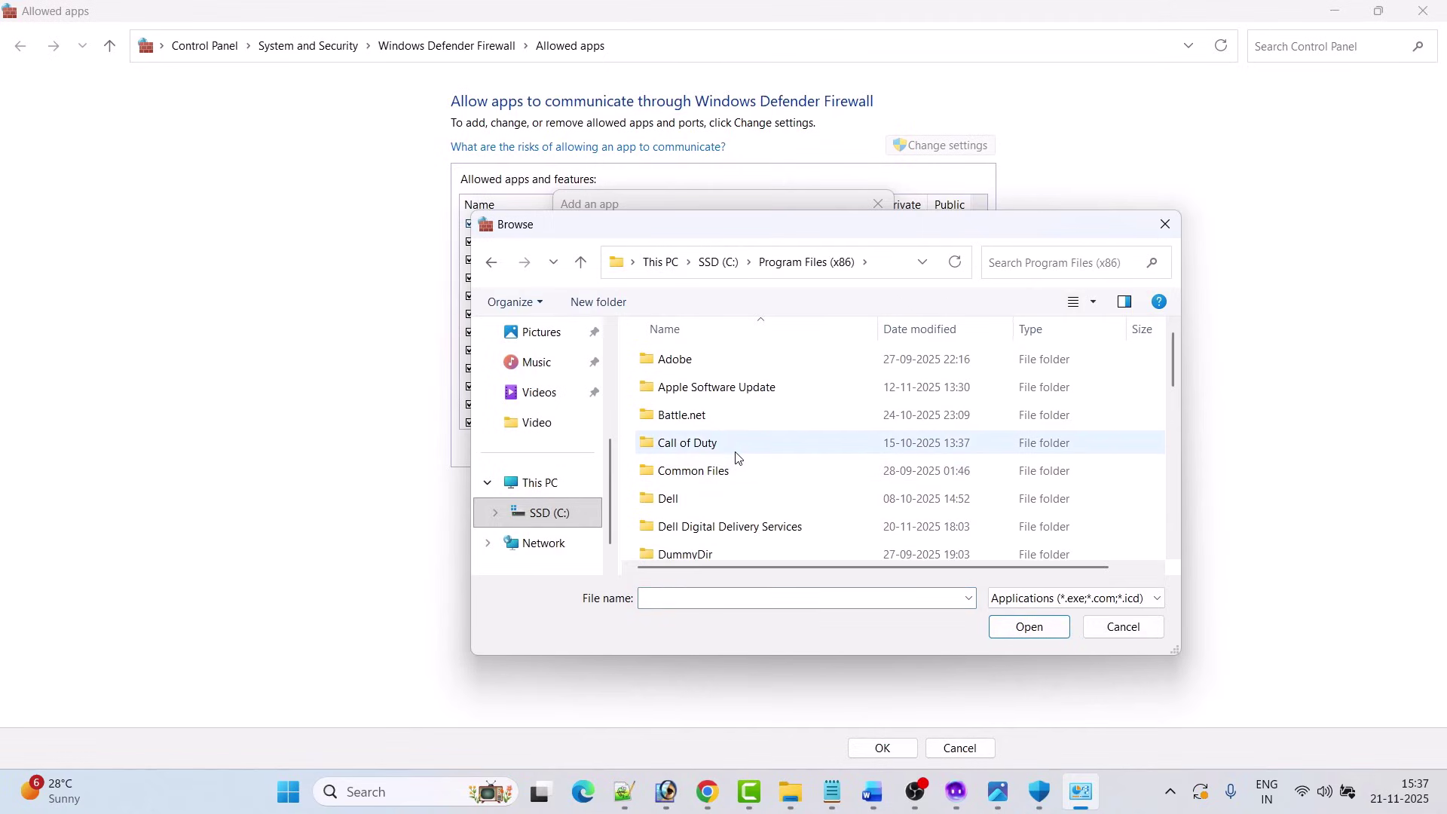
Add NCSOFT\AION2_TW\Aion2\Binaries\Win64\Aion2.exe to the firewall list and tick Private
{"action": "key", "text": "n"}
{"action": "key", "text": "Return"}
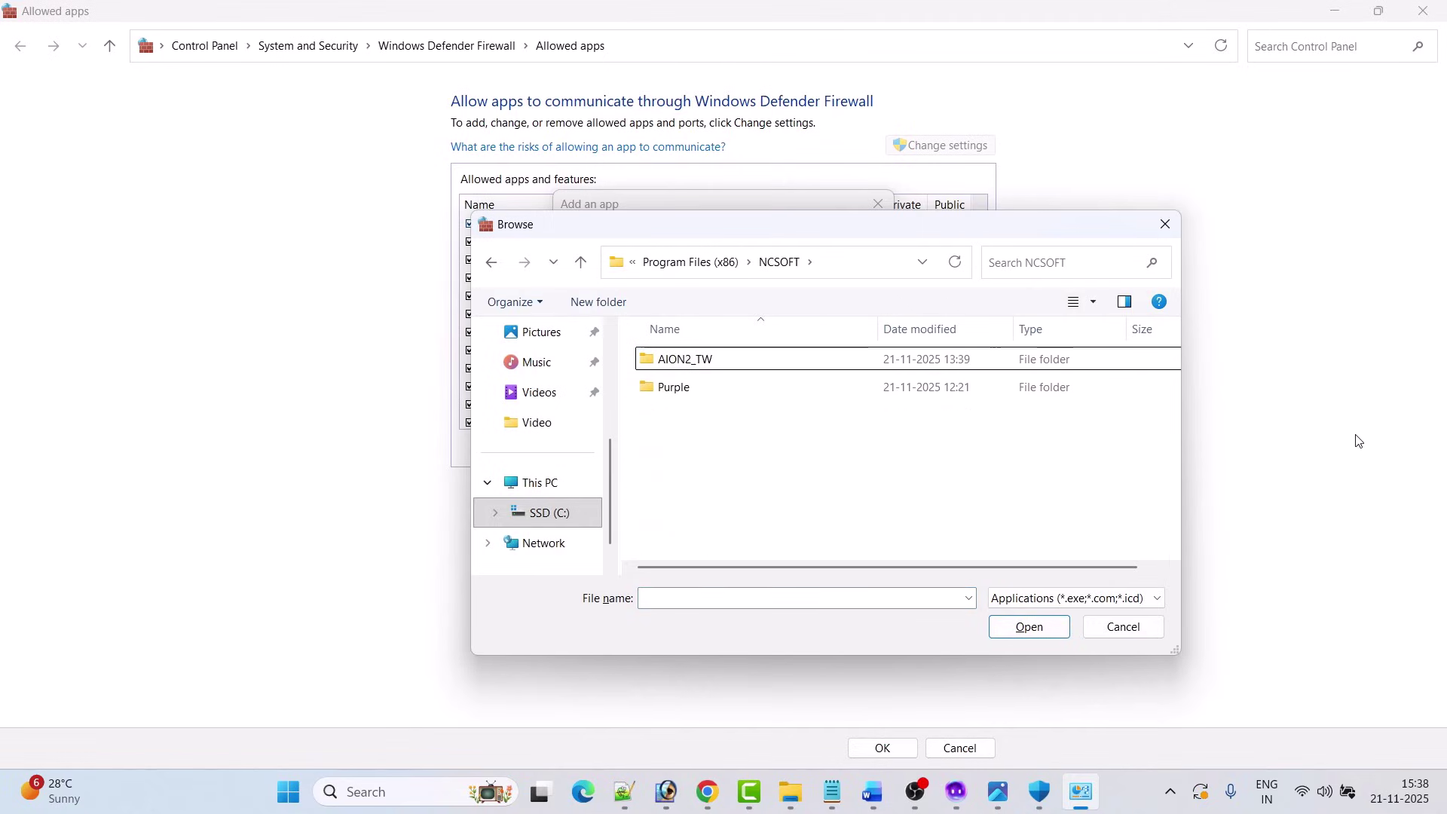
{"action": "key", "text": "a"}
{"action": "key", "text": "Return"}
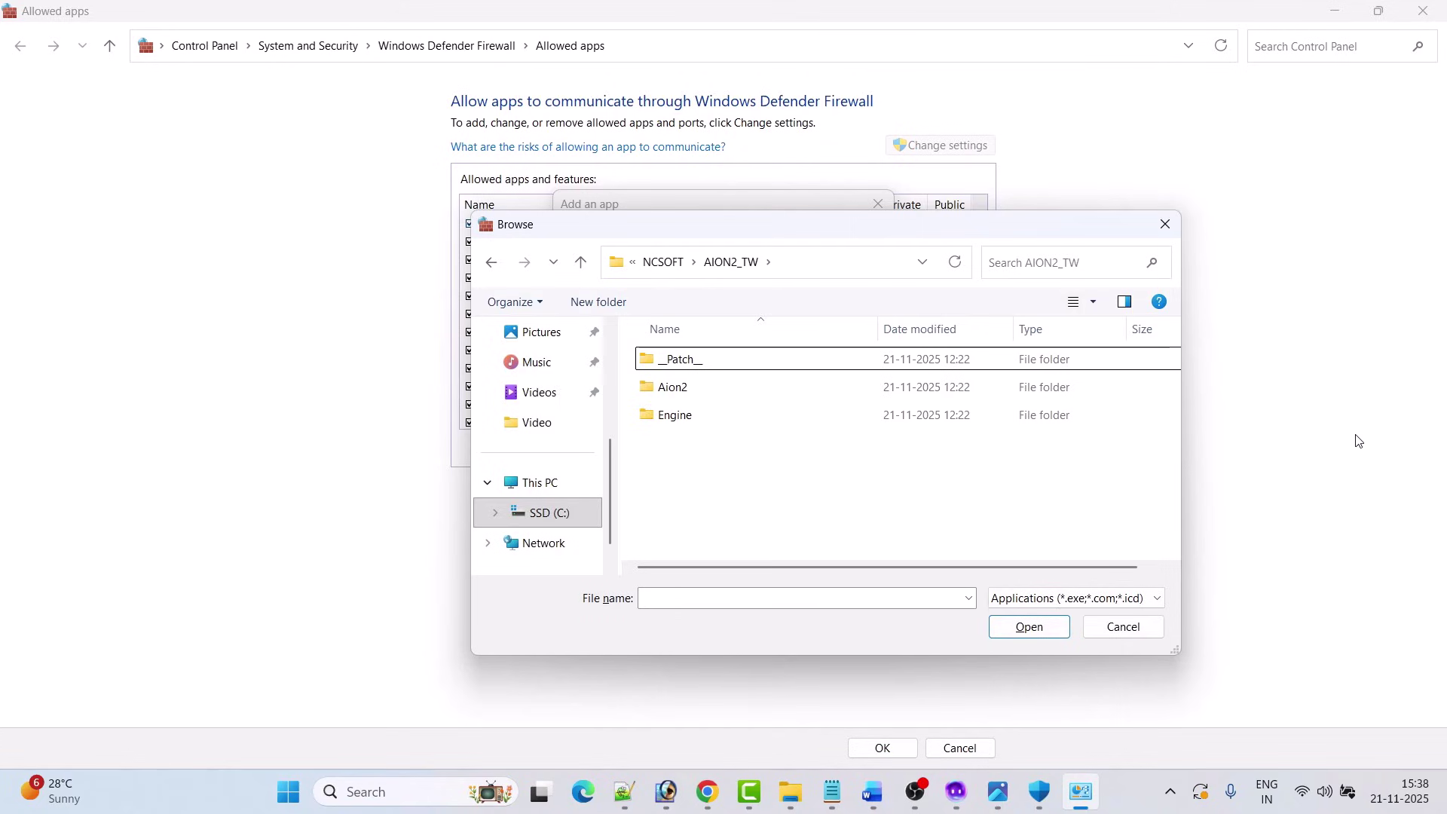
{"action": "key", "text": "a"}
{"action": "key", "text": "Return"}
{"action": "key", "text": "b"}
{"action": "key", "text": "Return"}
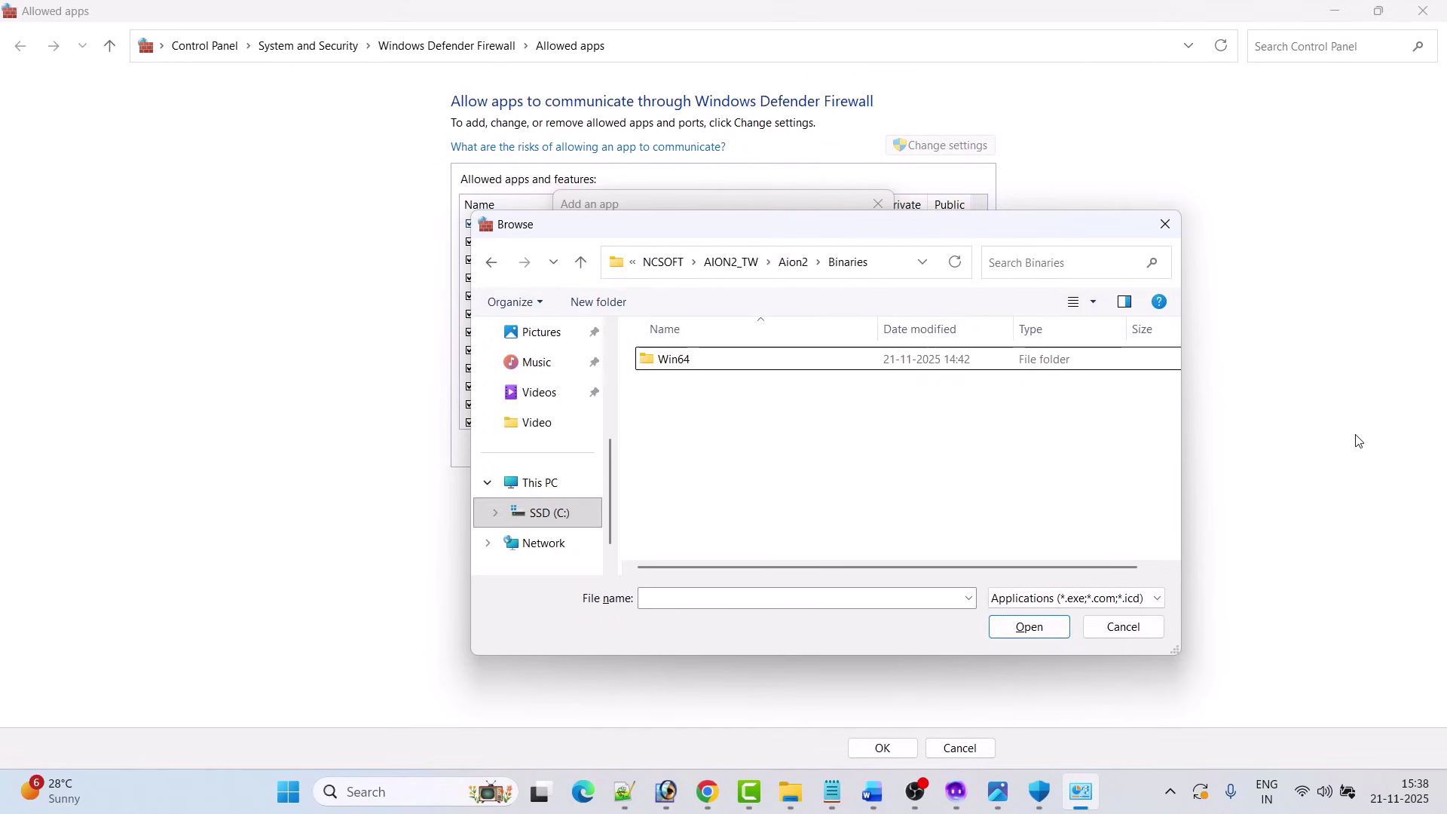
{"action": "key", "text": "w"}
{"action": "key", "text": "Return"}
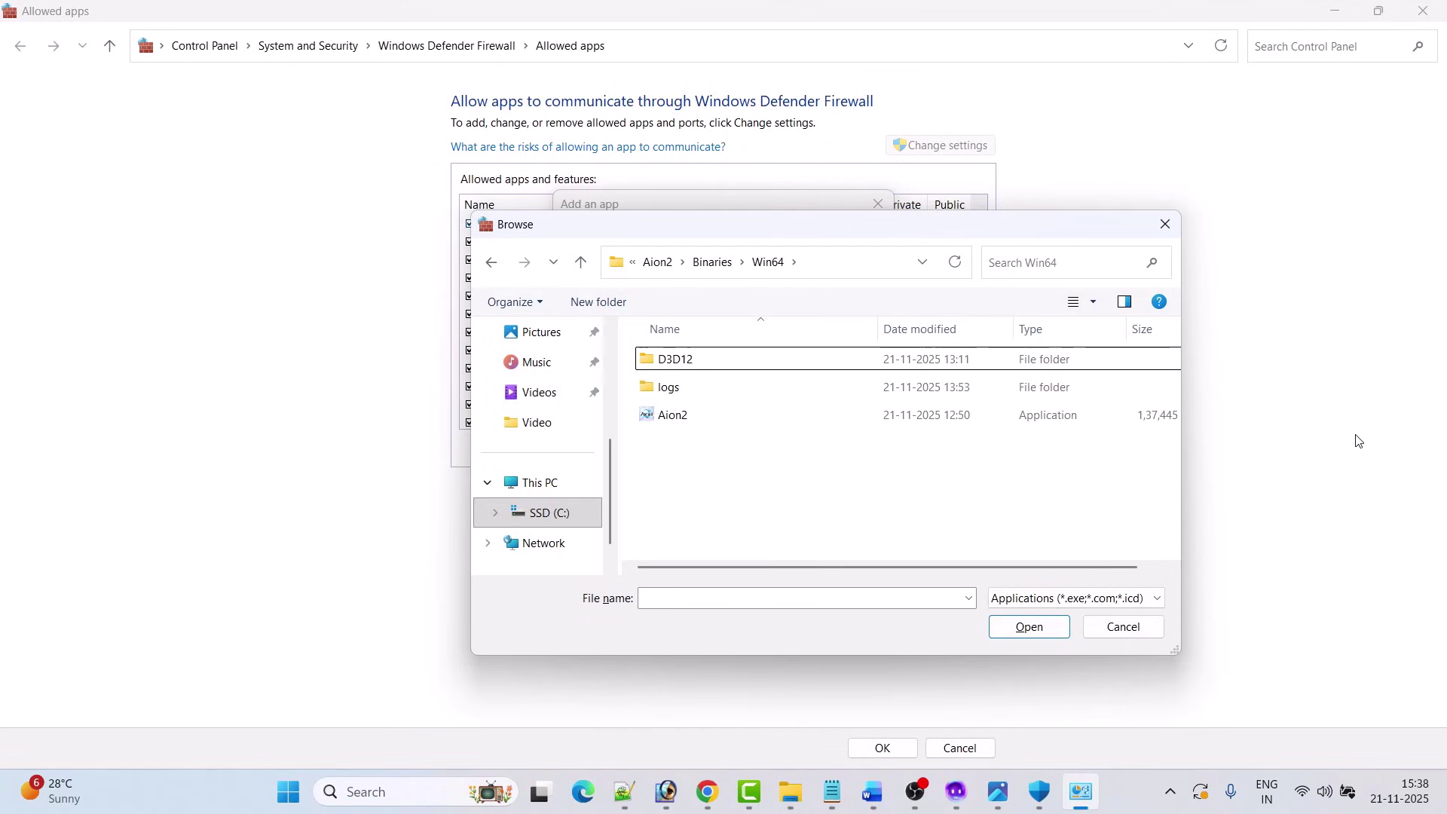
{"action": "left_click", "coordinate": [717, 416]}
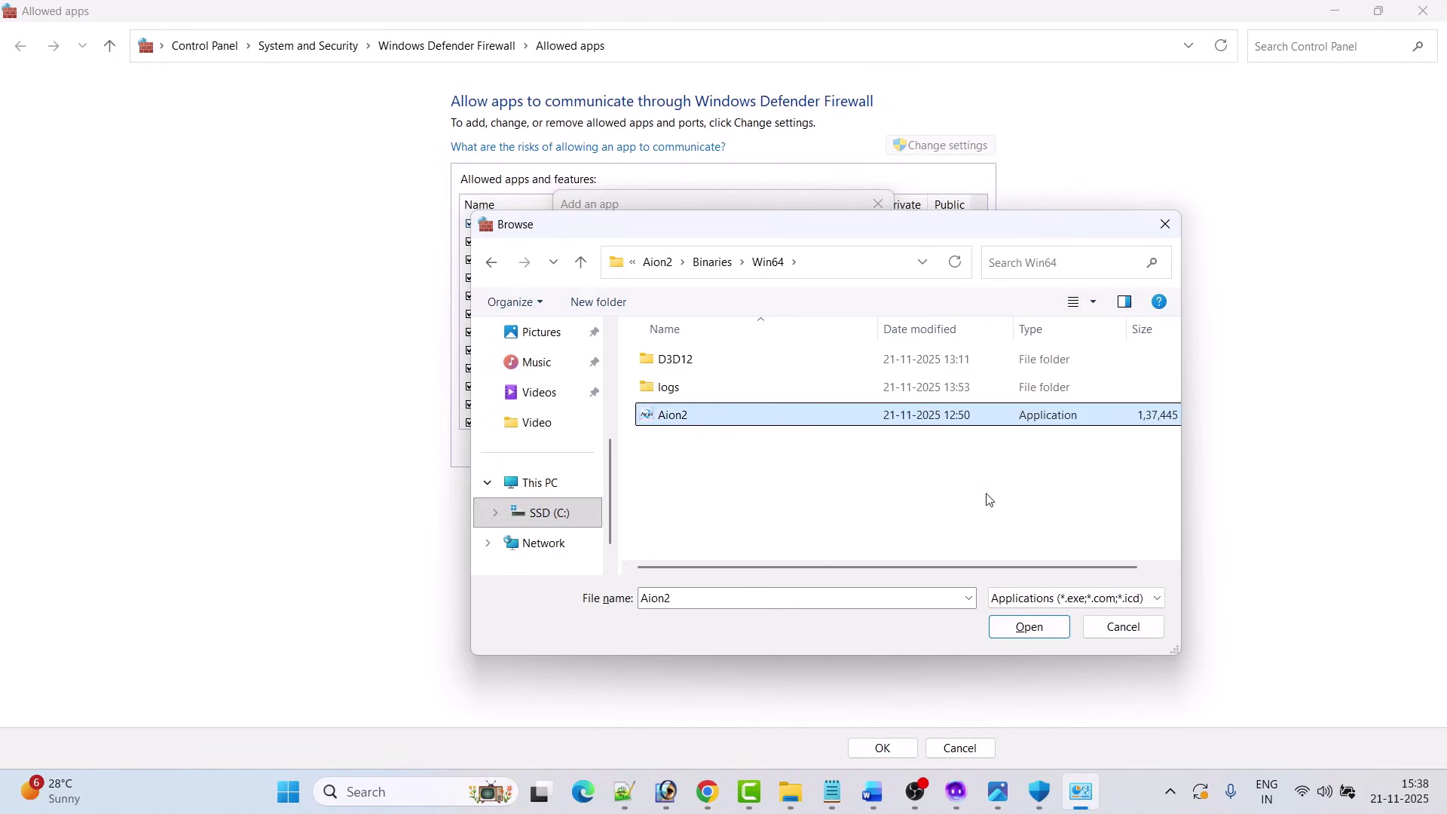
{"action": "left_click", "coordinate": [1029, 626]}
{"action": "left_click", "coordinate": [800, 562]}
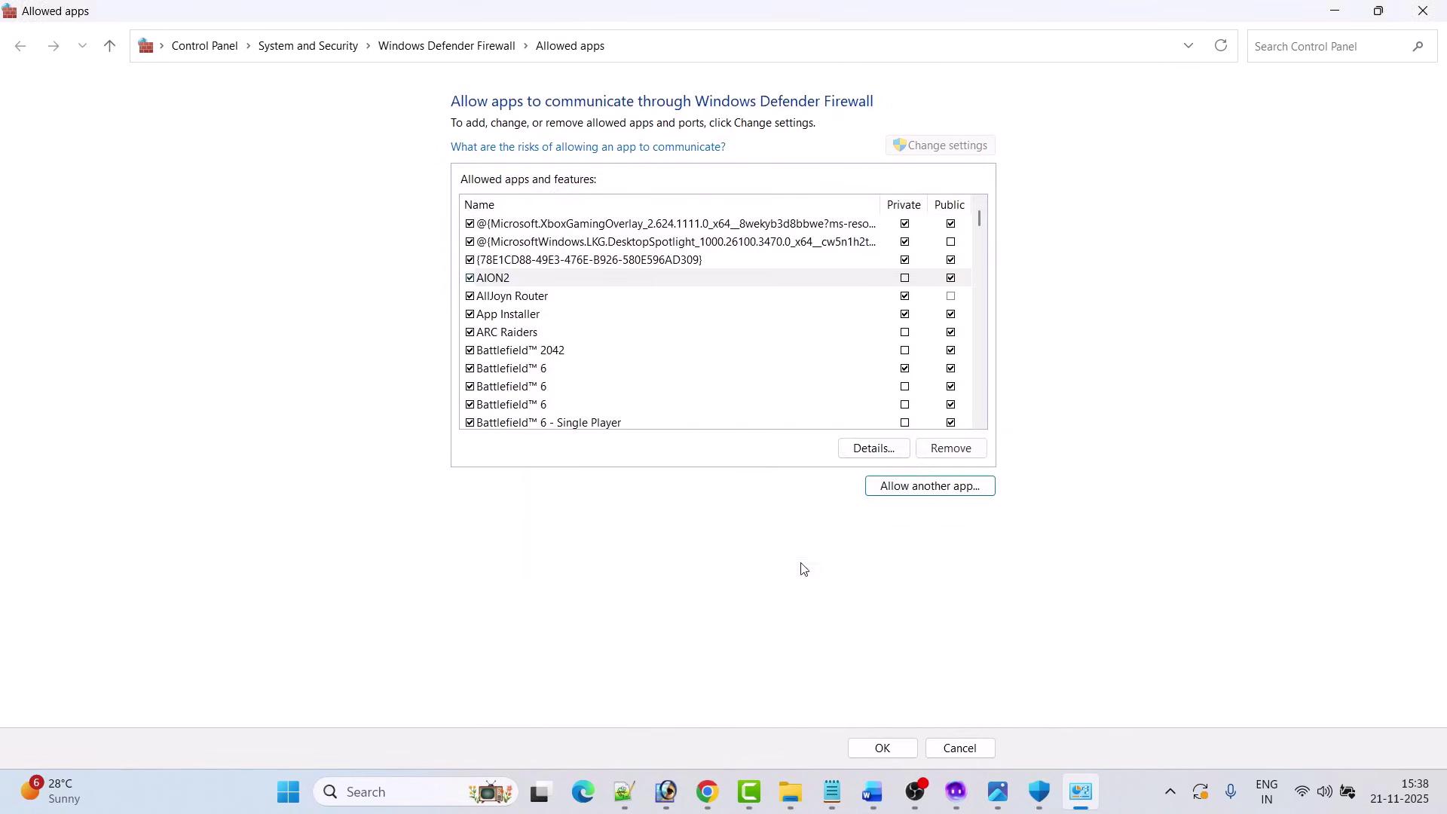
{"action": "left_click", "coordinate": [905, 277]}
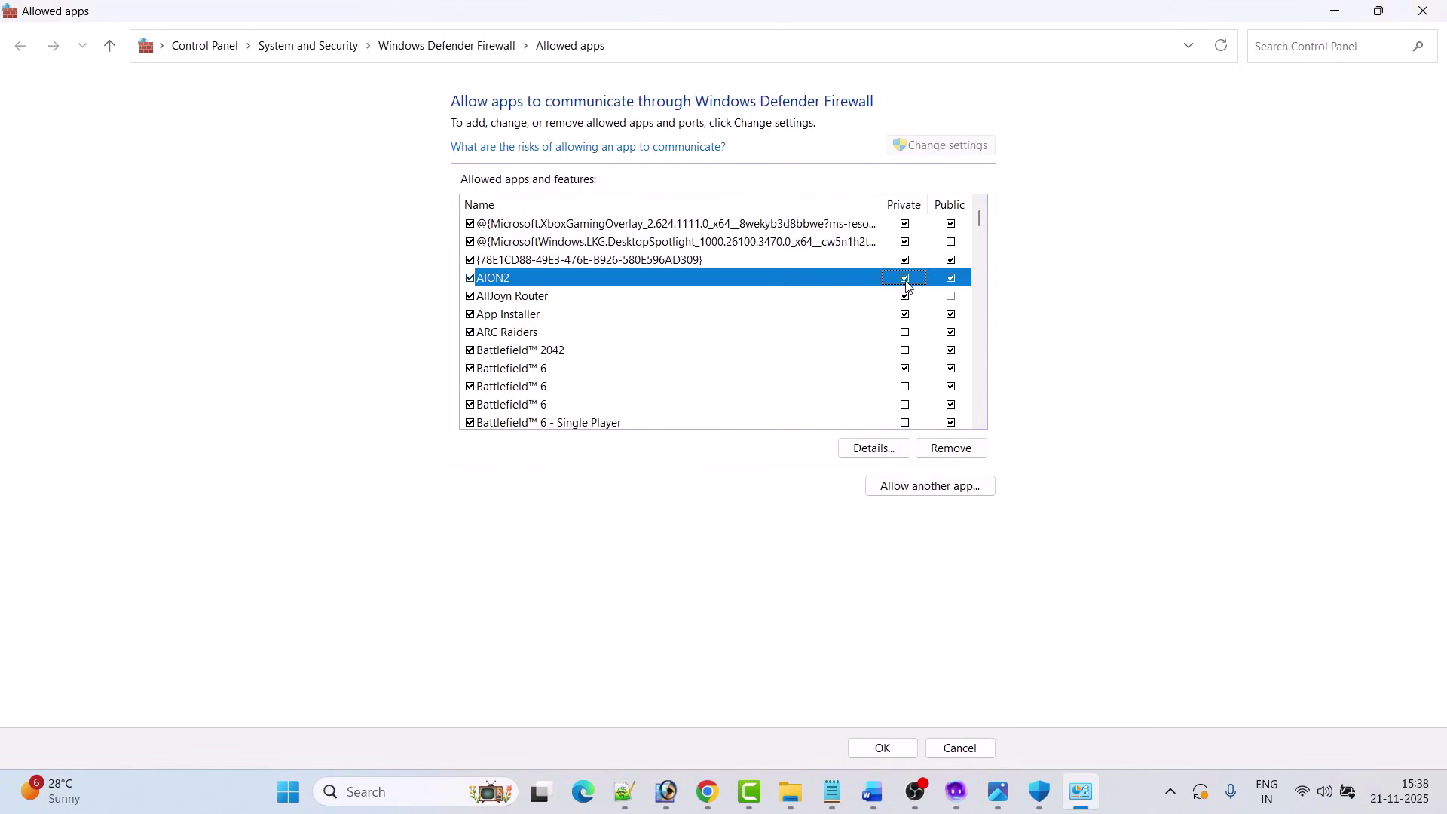
Add NCSOFT\Purple\PurpleLauncher.exe, tick Private, and save the firewall changes with OK
{"action": "left_click", "coordinate": [933, 485]}
{"action": "left_click", "coordinate": [860, 485]}
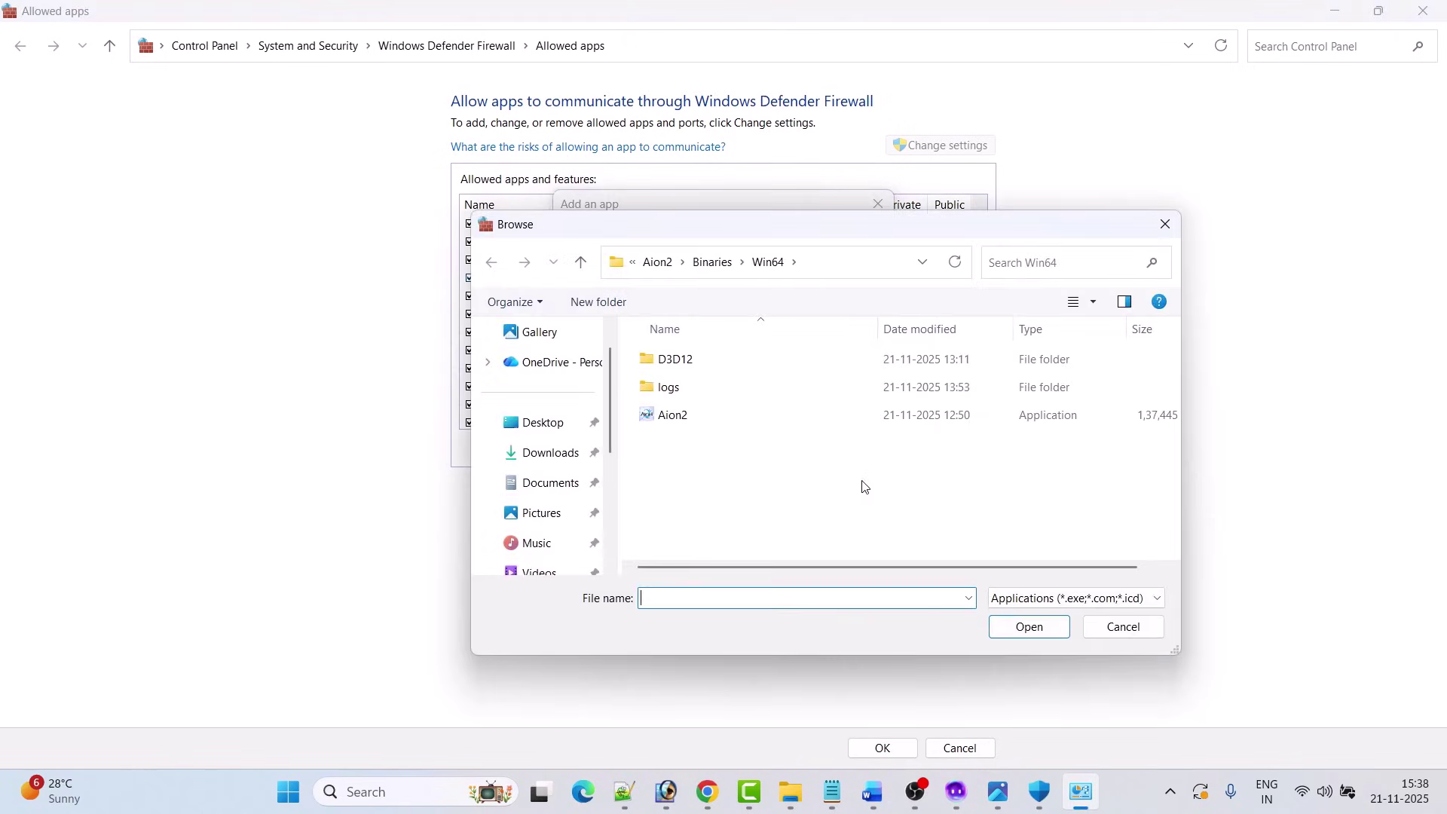
{"action": "left_click", "coordinate": [681, 271]}
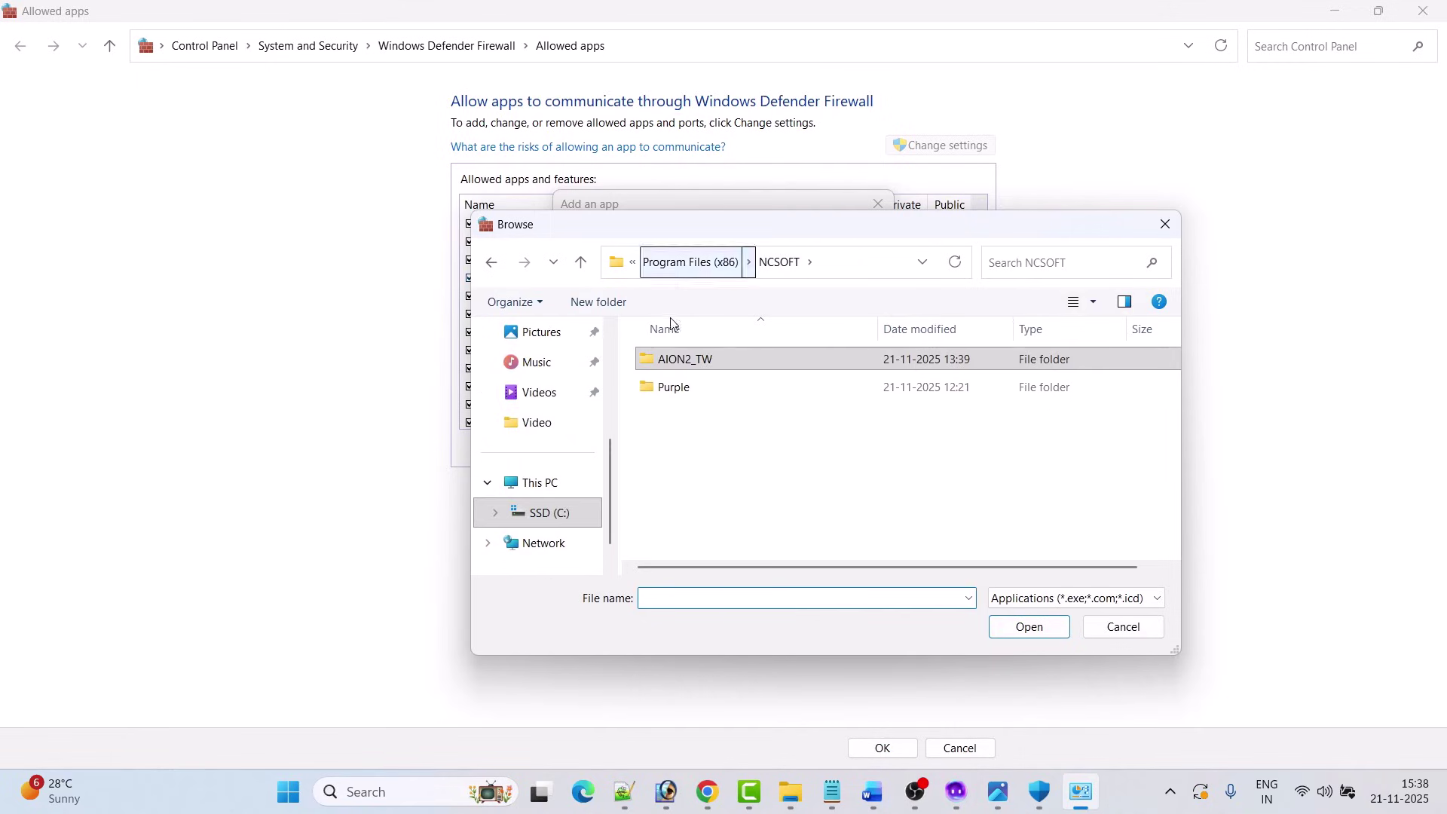
{"action": "double_click", "coordinate": [692, 392]}
{"action": "scroll", "coordinate": [695, 398], "scroll_direction": "down", "scroll_amount": 1}
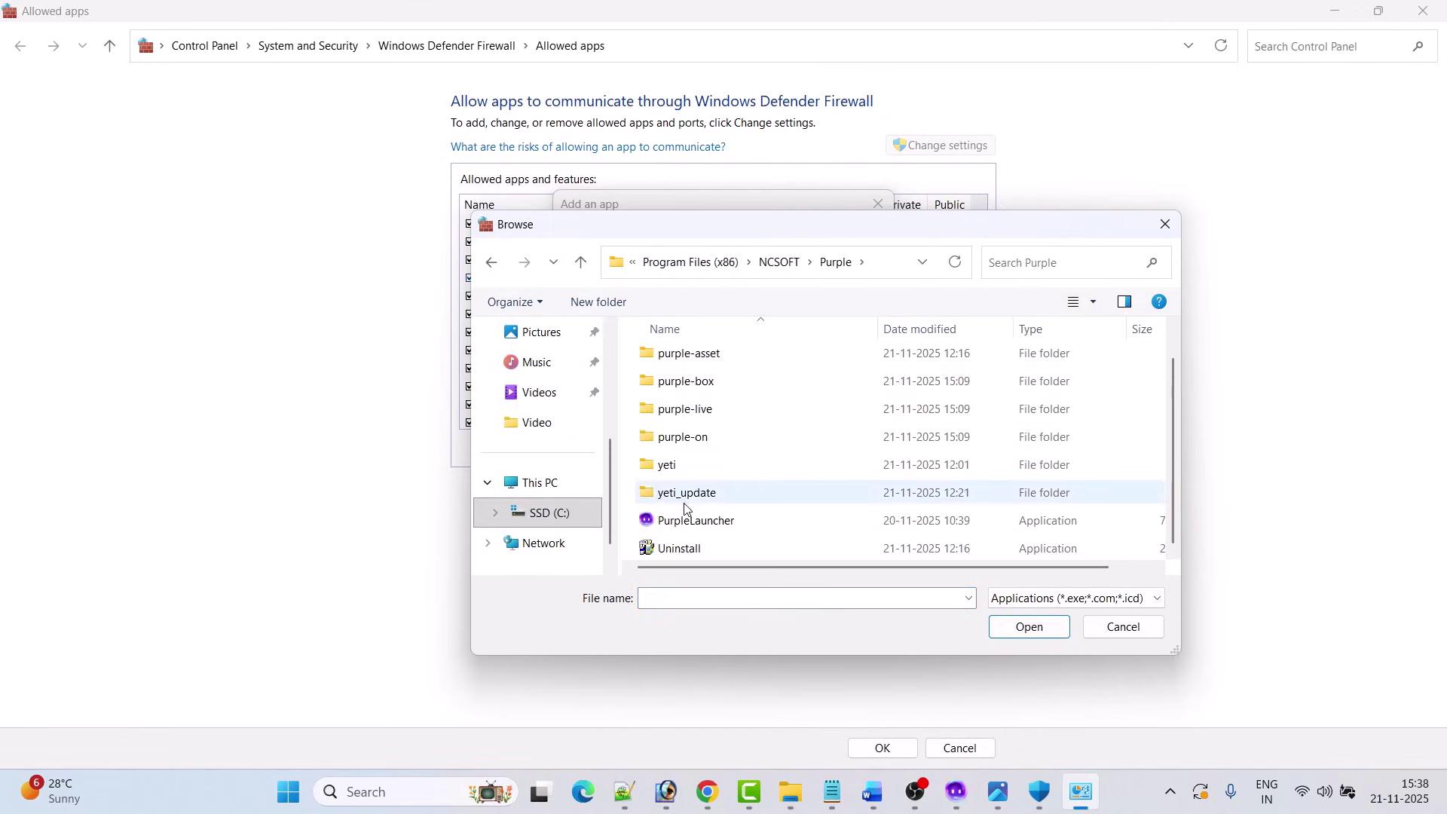
{"action": "left_click", "coordinate": [735, 522]}
{"action": "left_click", "coordinate": [1026, 636]}
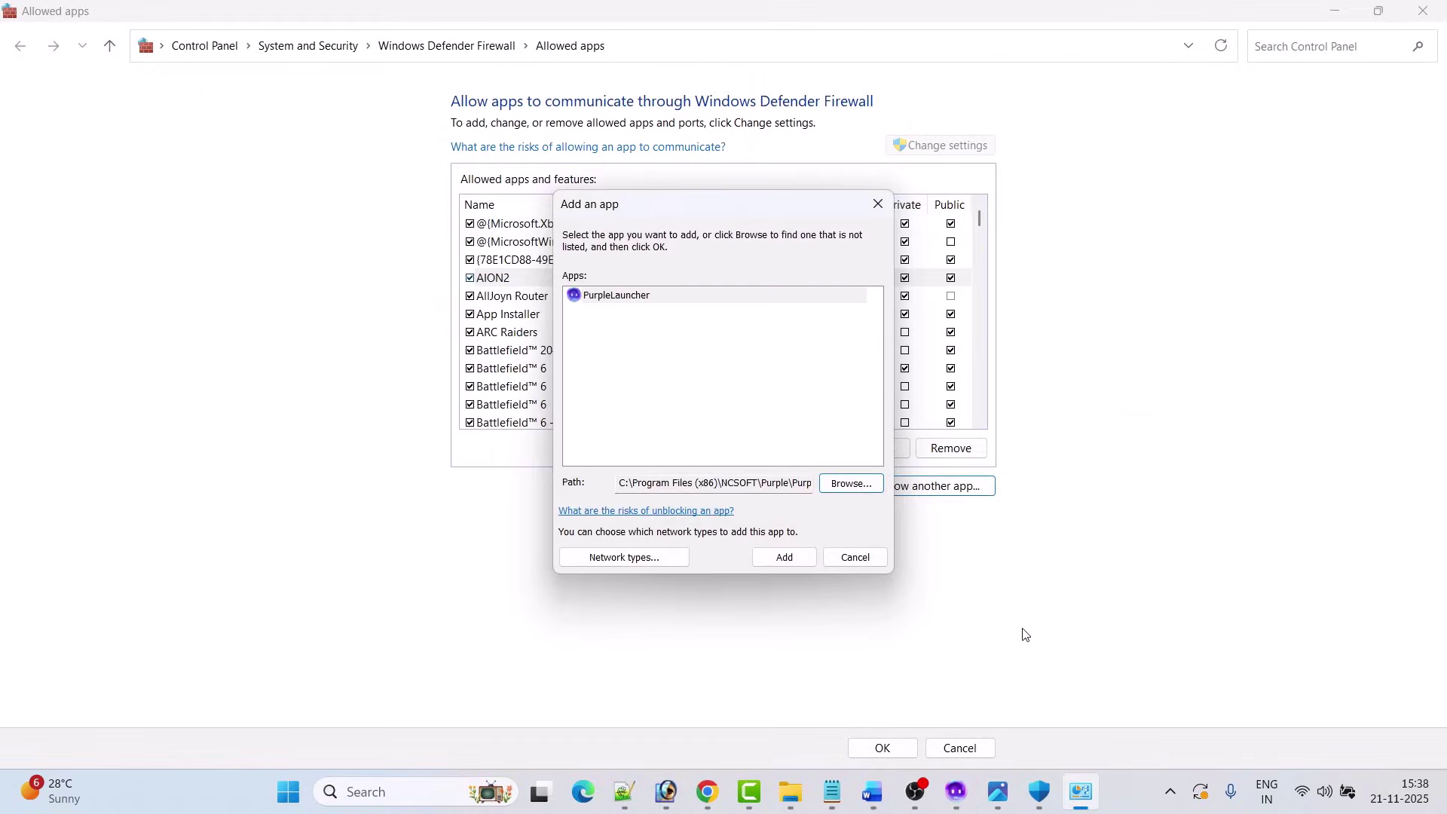
{"action": "left_click", "coordinate": [792, 556]}
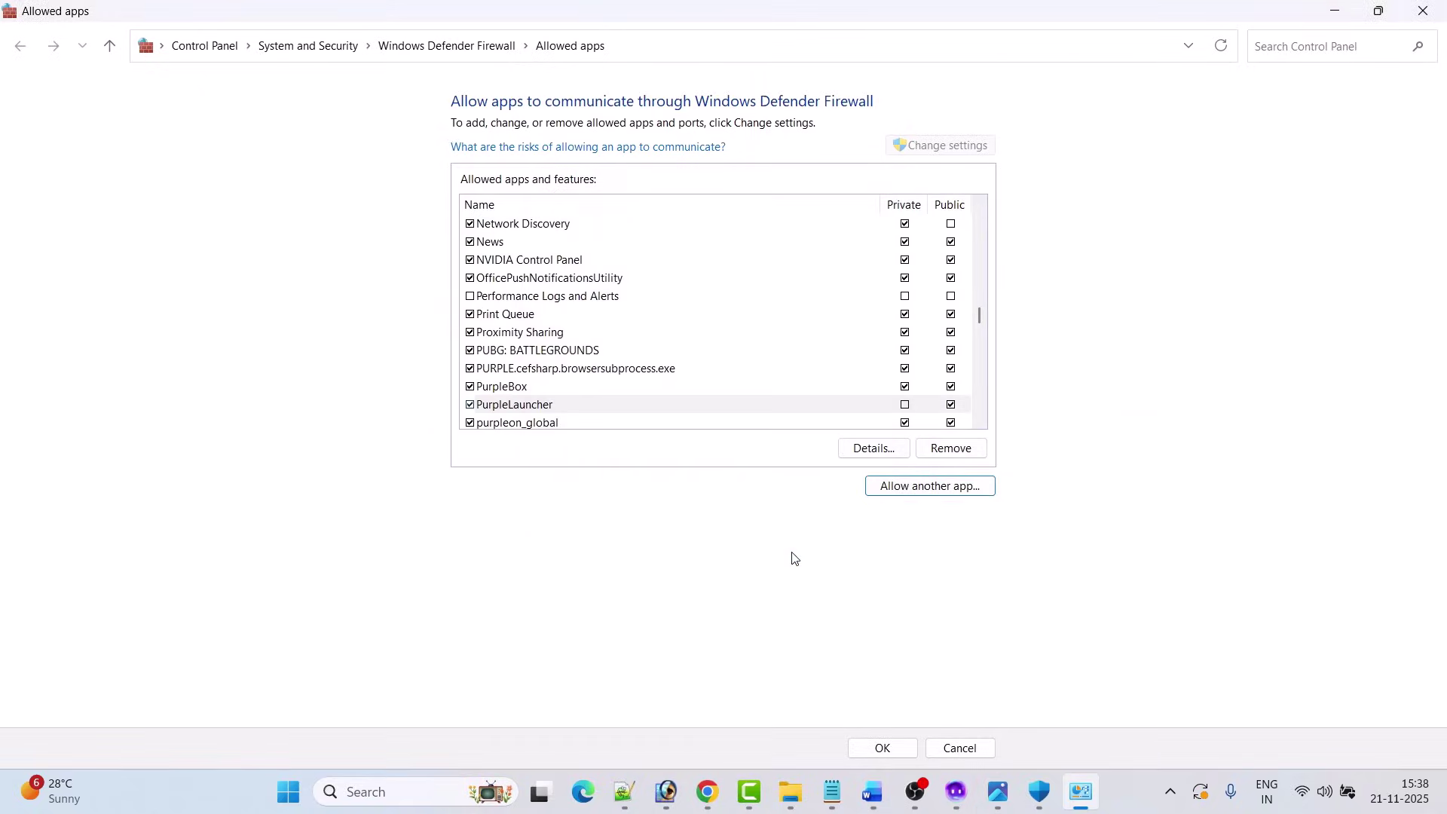
{"action": "left_click", "coordinate": [905, 405]}
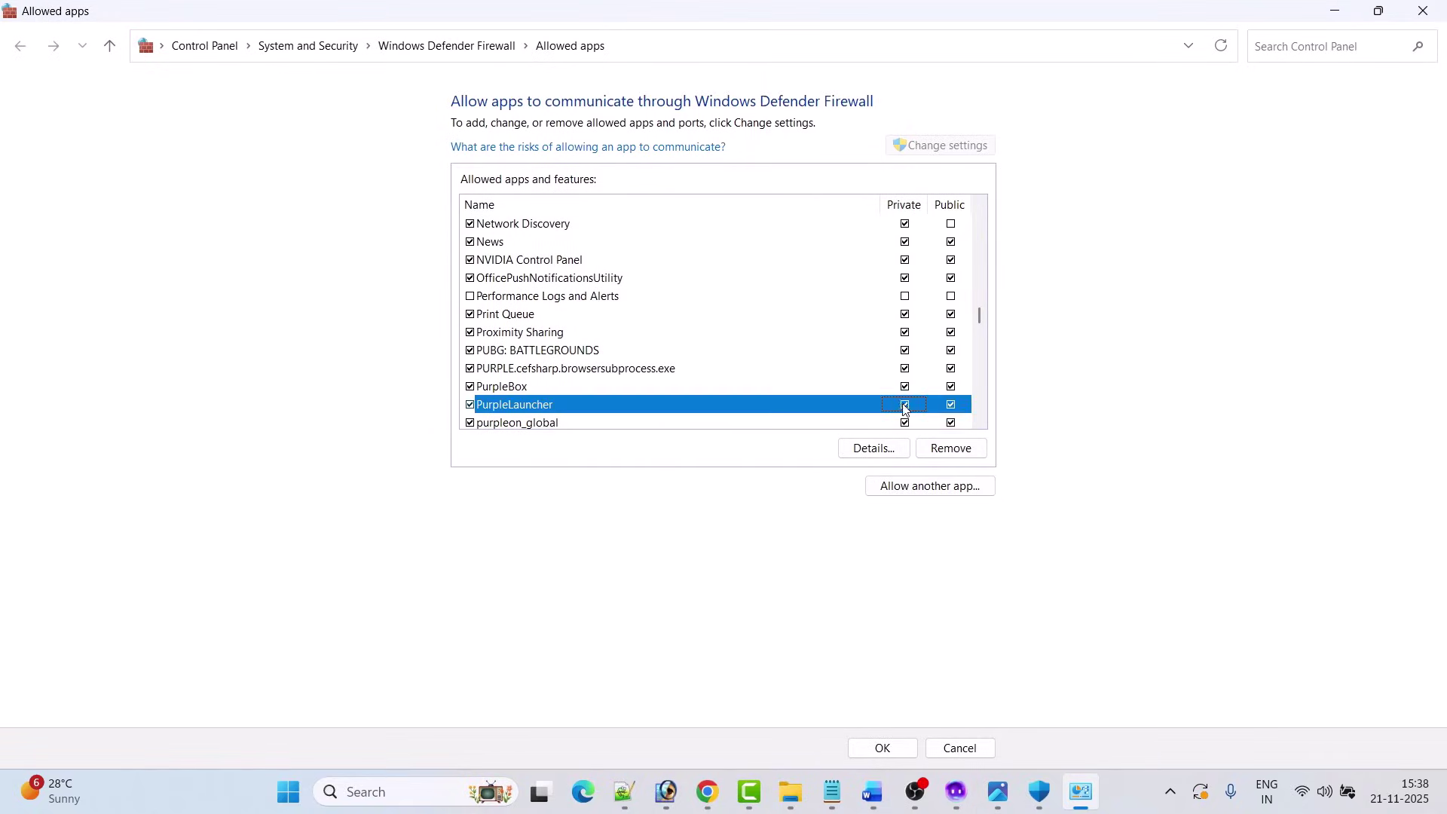
{"action": "left_click", "coordinate": [880, 748]}
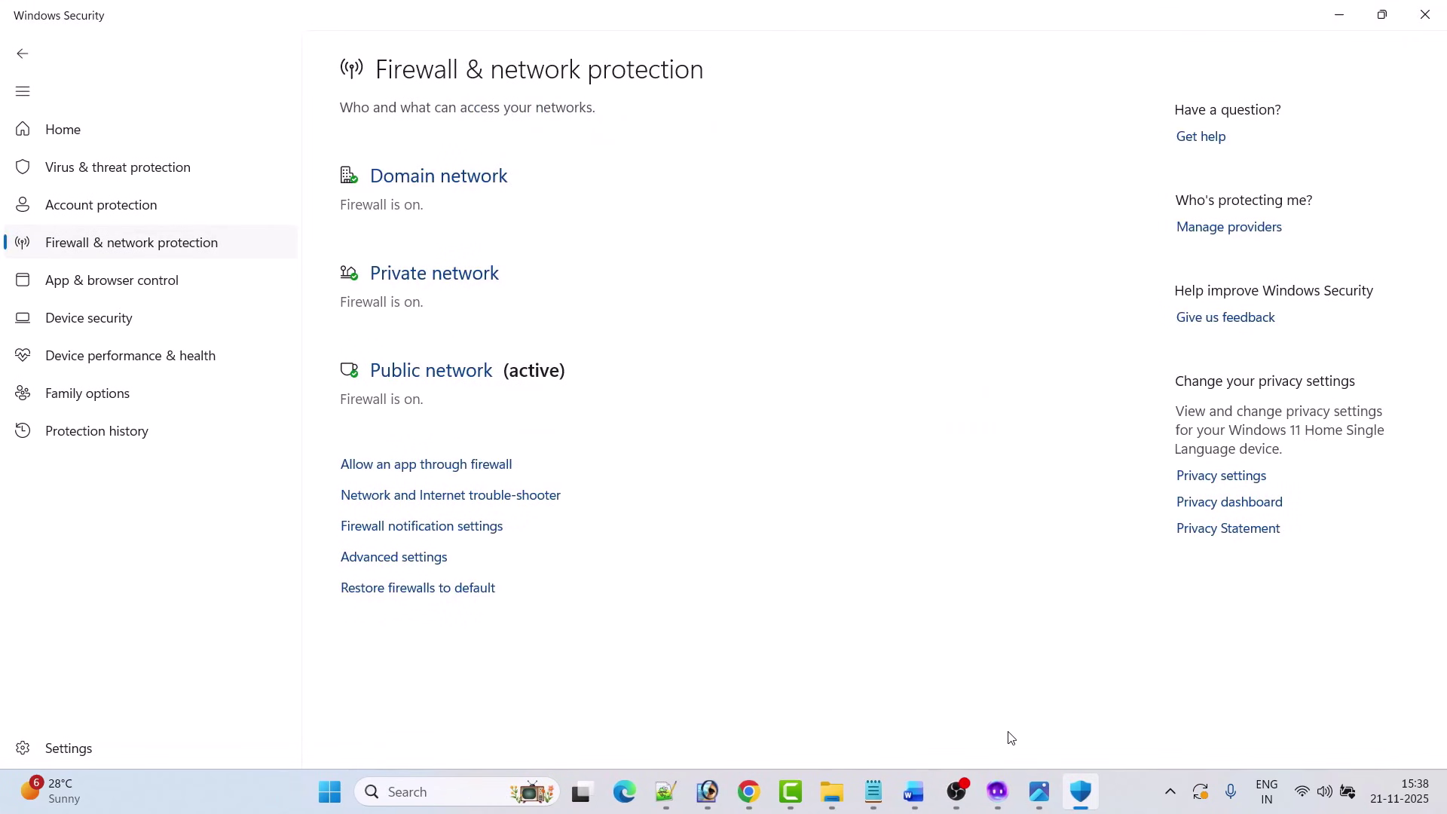
{"action": "left_click", "coordinate": [997, 792]}
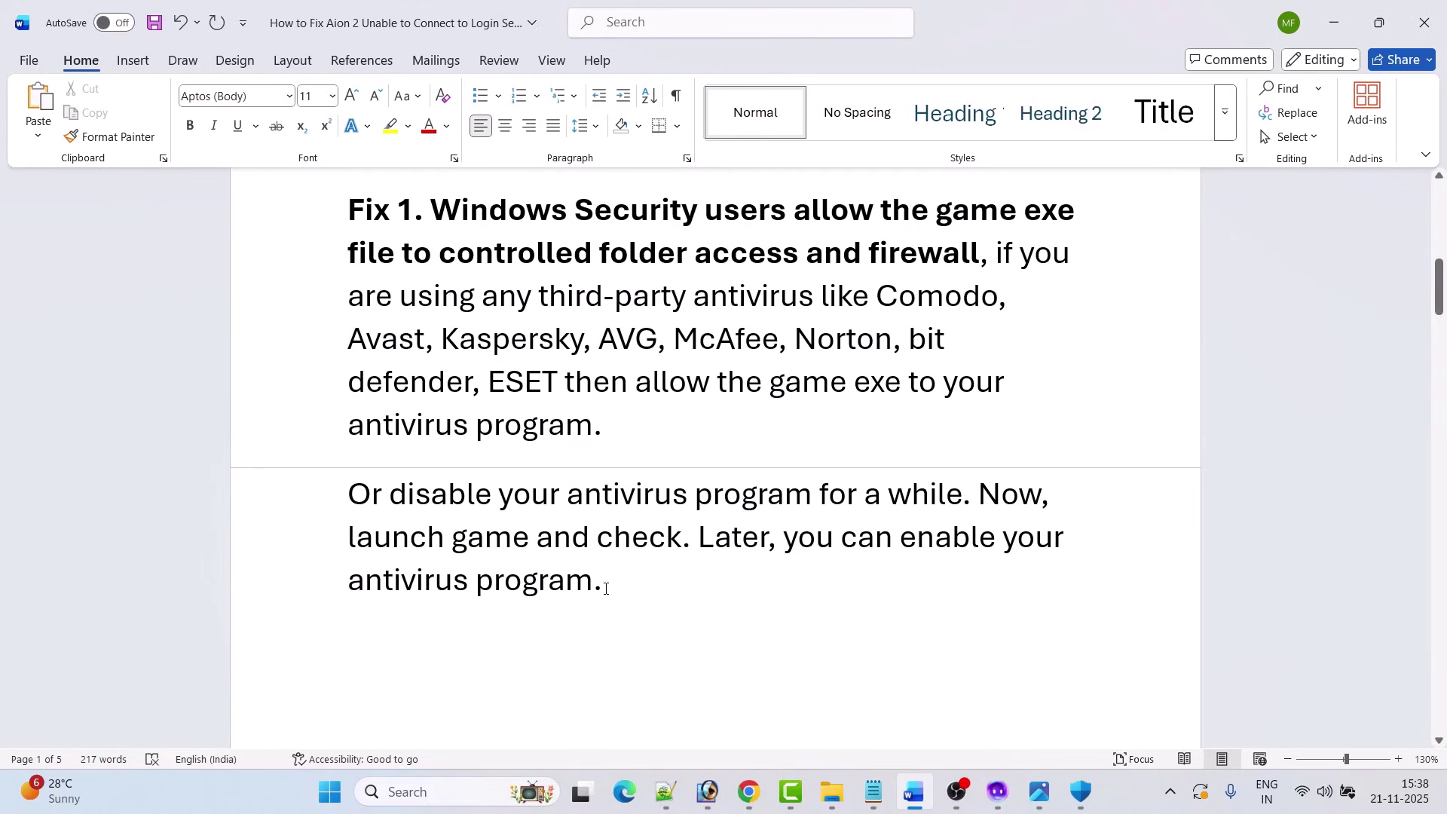
Scroll to Fix 2 'Disconnect and then Reconnect Internet' and open the Wi-Fi quick settings
{"action": "scroll", "coordinate": [721, 563], "scroll_direction": "down", "scroll_amount": 5}
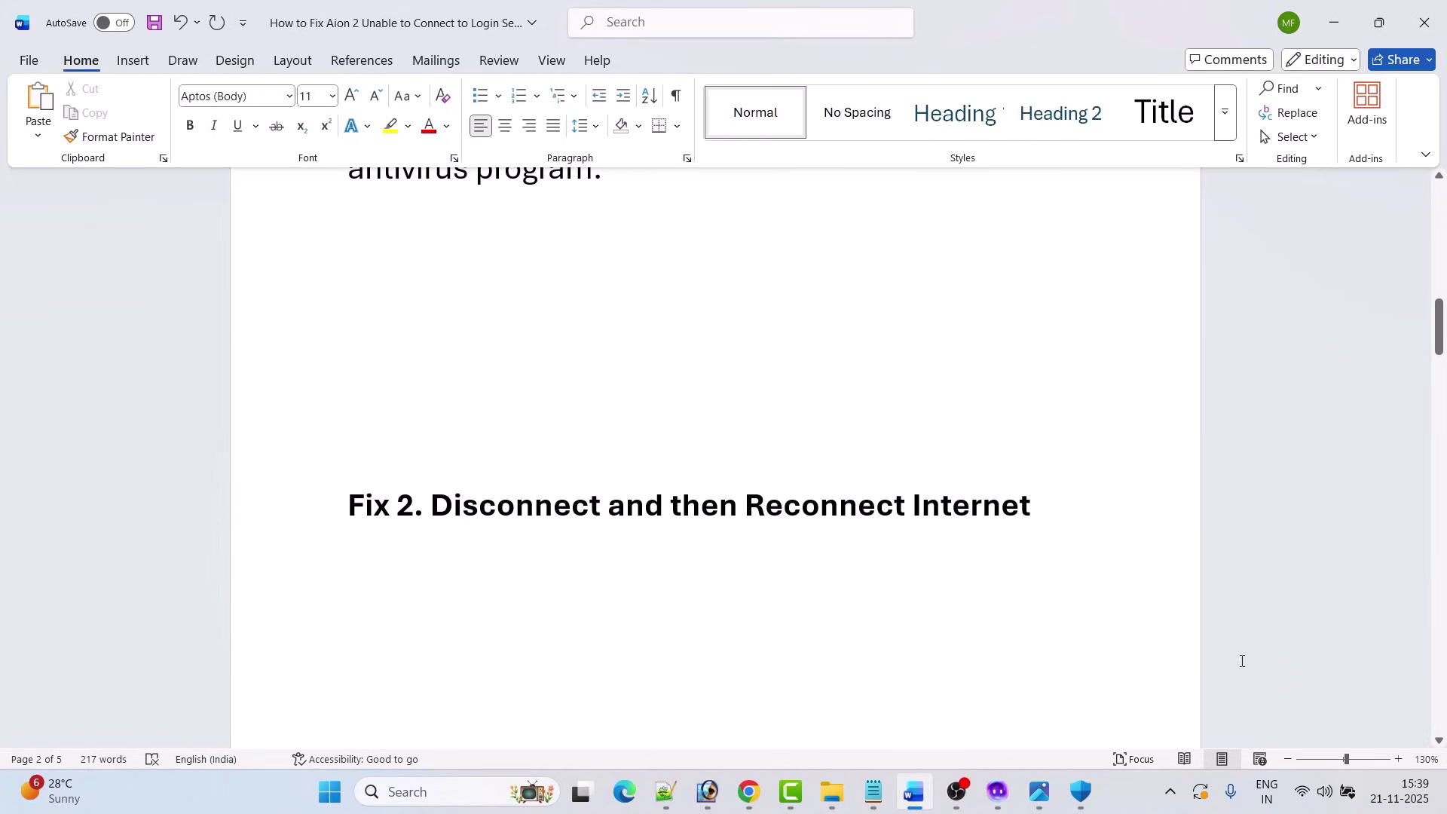
{"action": "left_click", "coordinate": [1321, 792]}
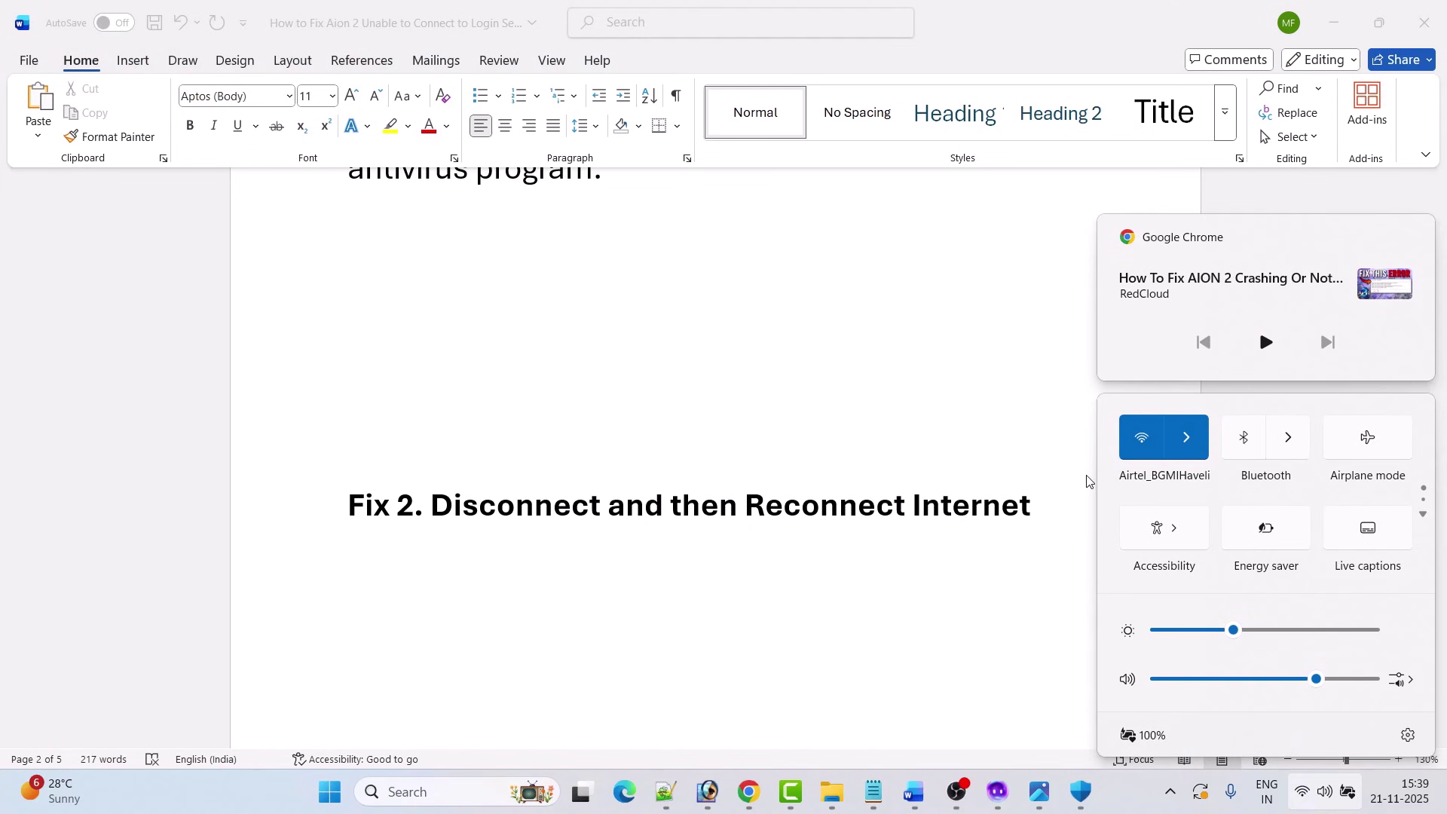
Toggle the Wi-Fi tile to reconnect, then read through Fix 3 to Fix 4 'Connect/Disconnect VPN'
{"action": "left_click", "coordinate": [1176, 448]}
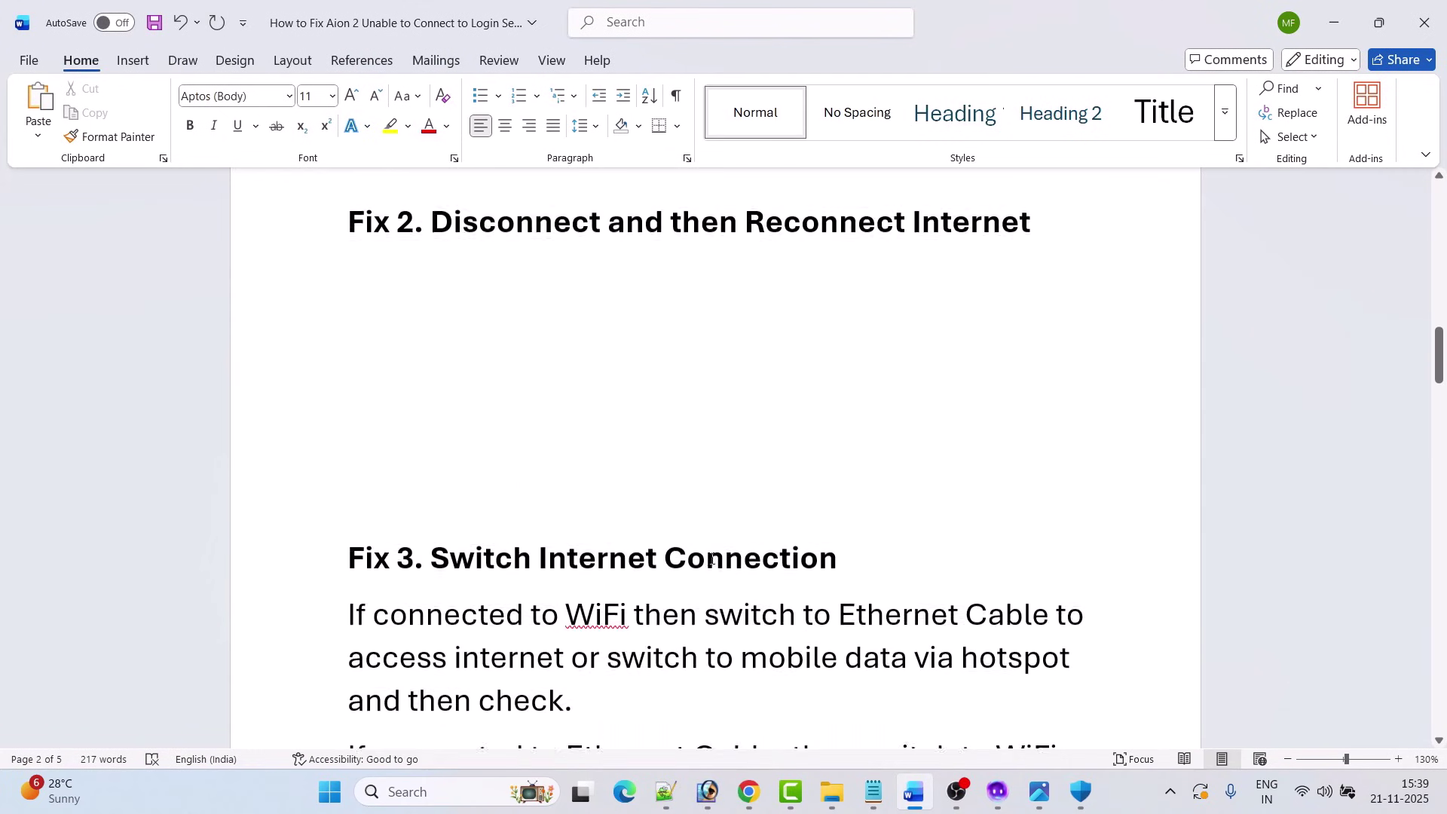
{"action": "scroll", "coordinate": [711, 558], "scroll_direction": "down", "scroll_amount": 3}
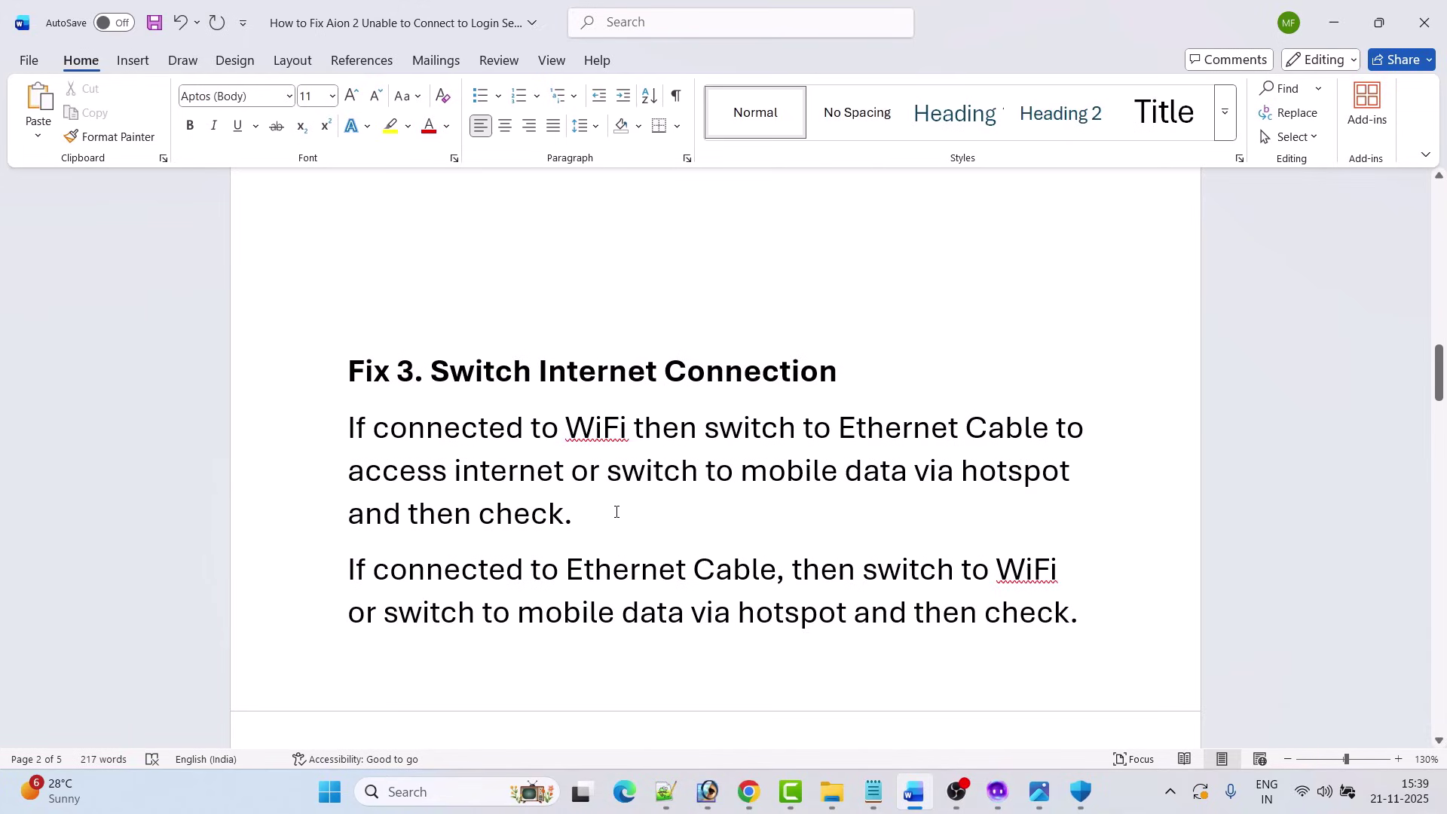
{"action": "scroll", "coordinate": [616, 512], "scroll_direction": "down", "scroll_amount": 1}
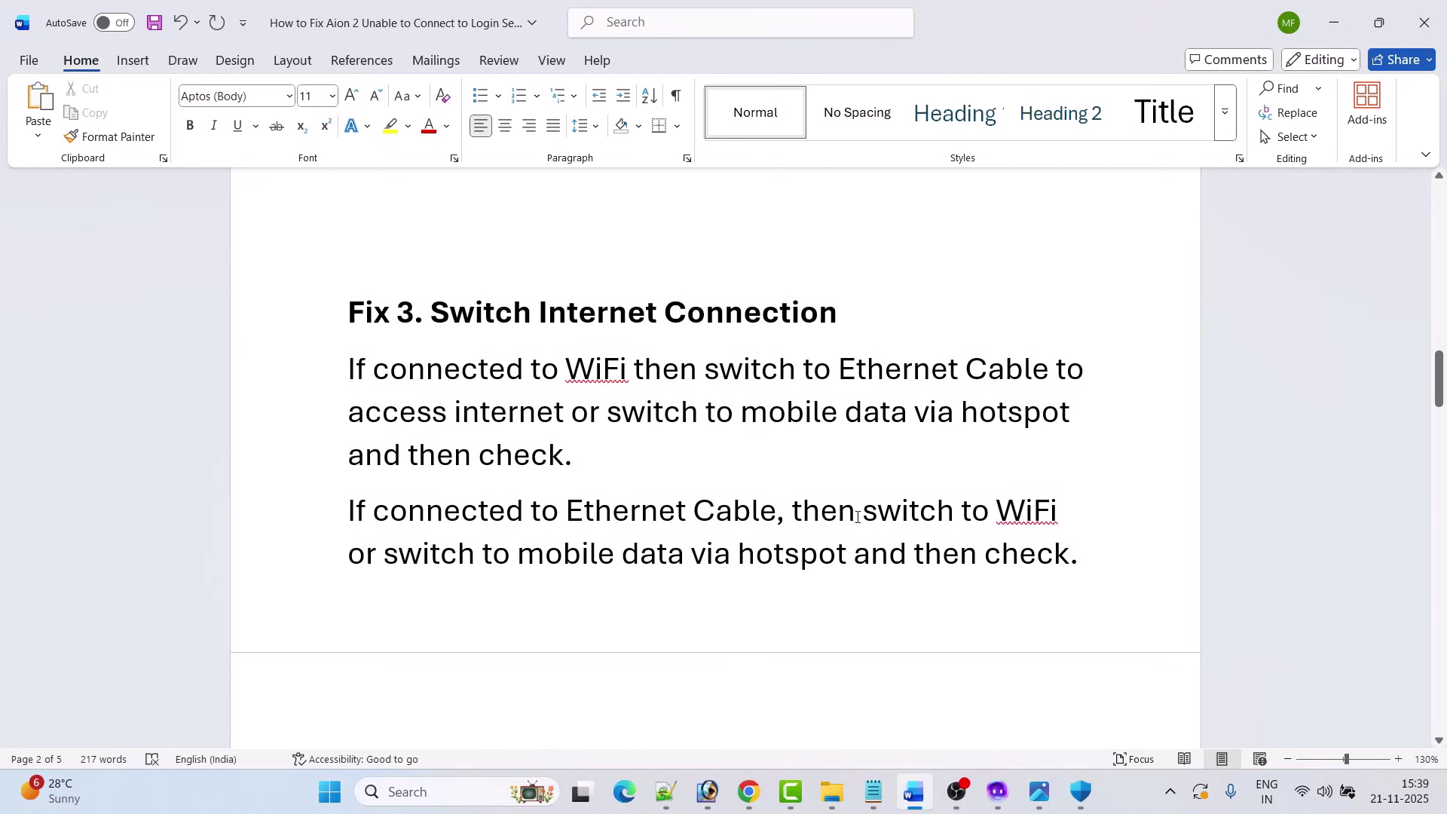
{"action": "left_click_drag", "start_coordinate": [1074, 549], "coordinate": [374, 370]}
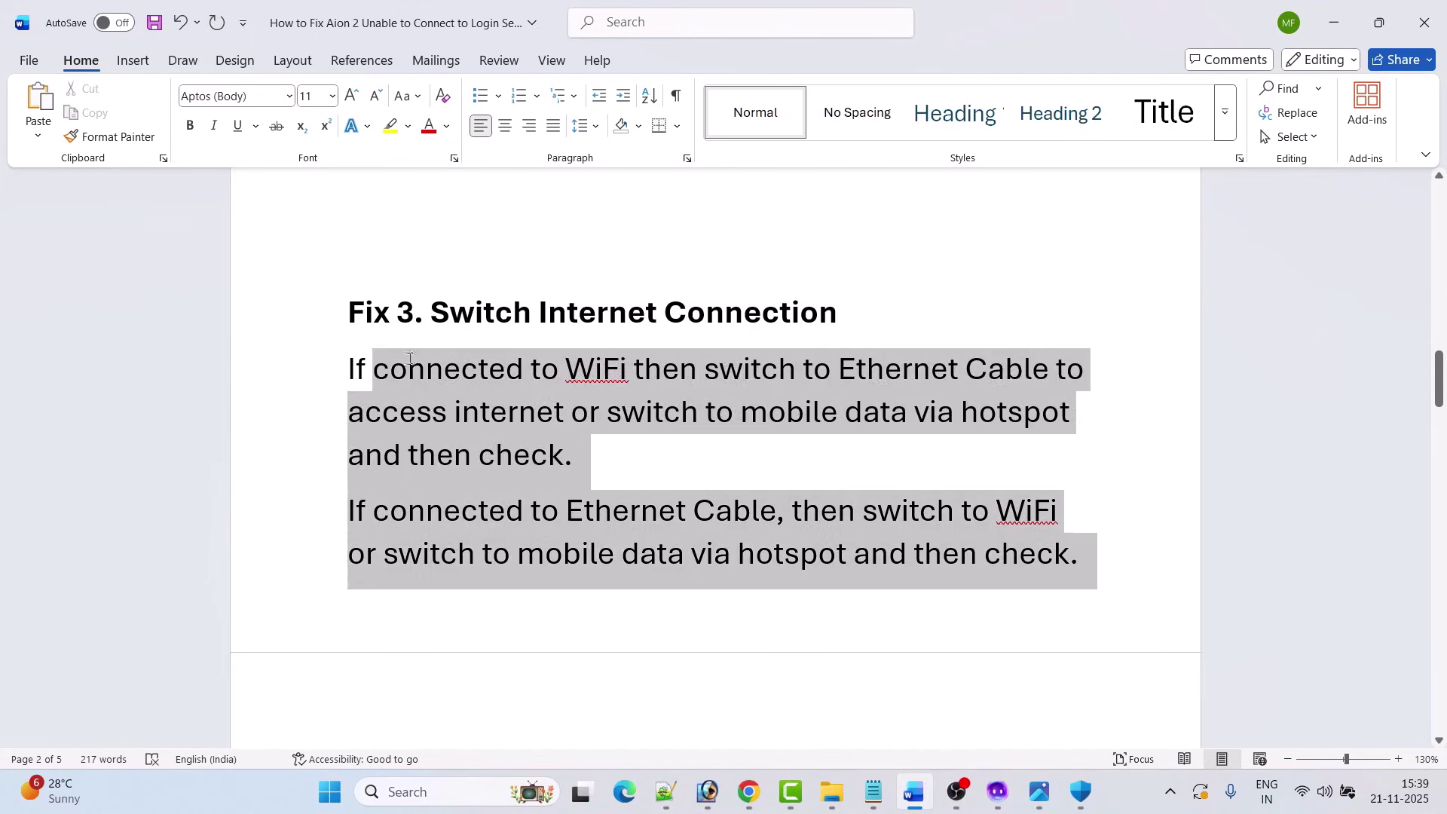
{"action": "left_click", "coordinate": [640, 549]}
{"action": "scroll", "coordinate": [640, 549], "scroll_direction": "down", "scroll_amount": 6}
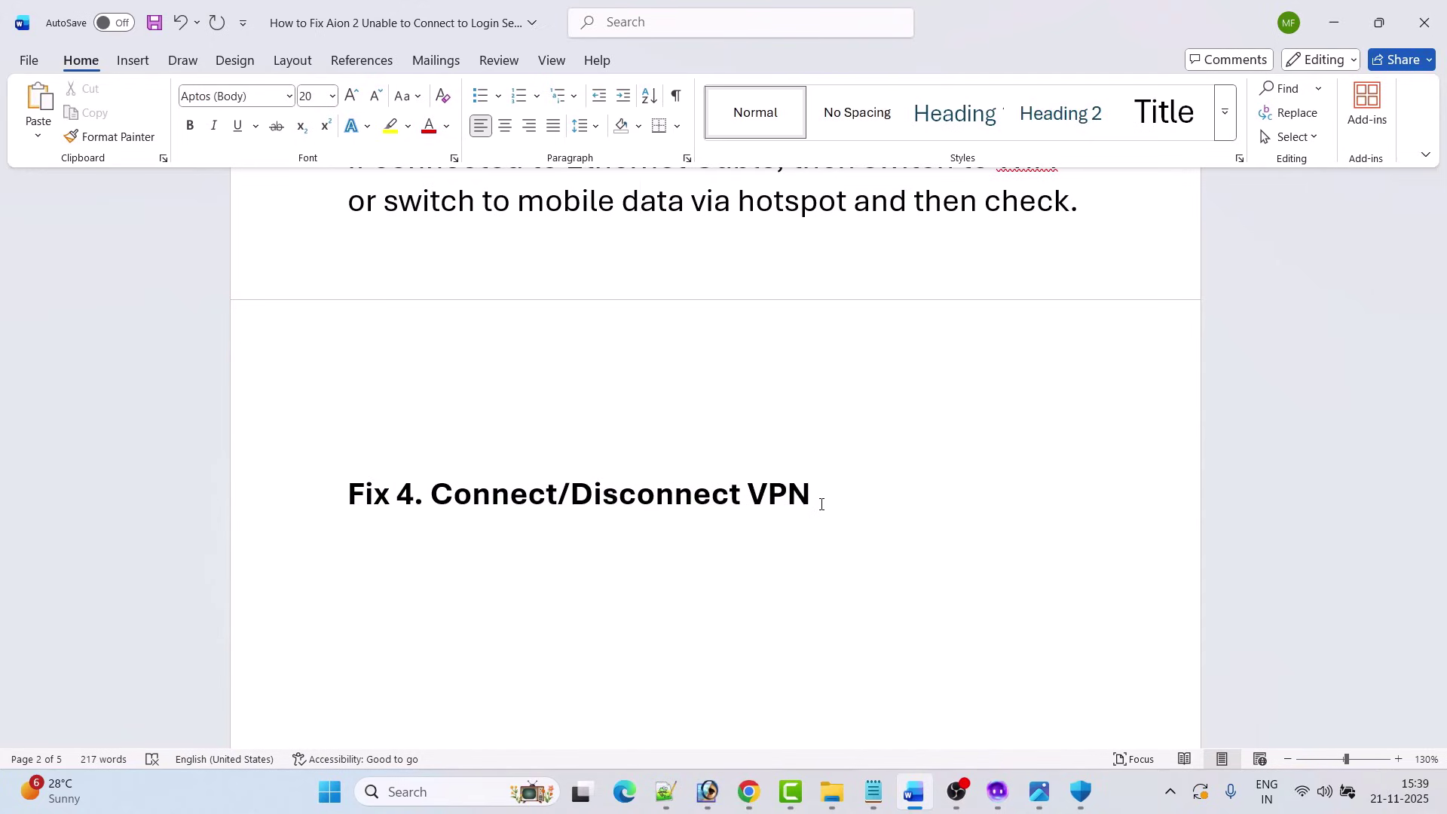
Show and dismiss the Start menu restart options, then scroll past Fix 5 to Fix 6 'Change DNS Server'
{"action": "scroll", "coordinate": [347, 508], "scroll_direction": "down", "scroll_amount": 10}
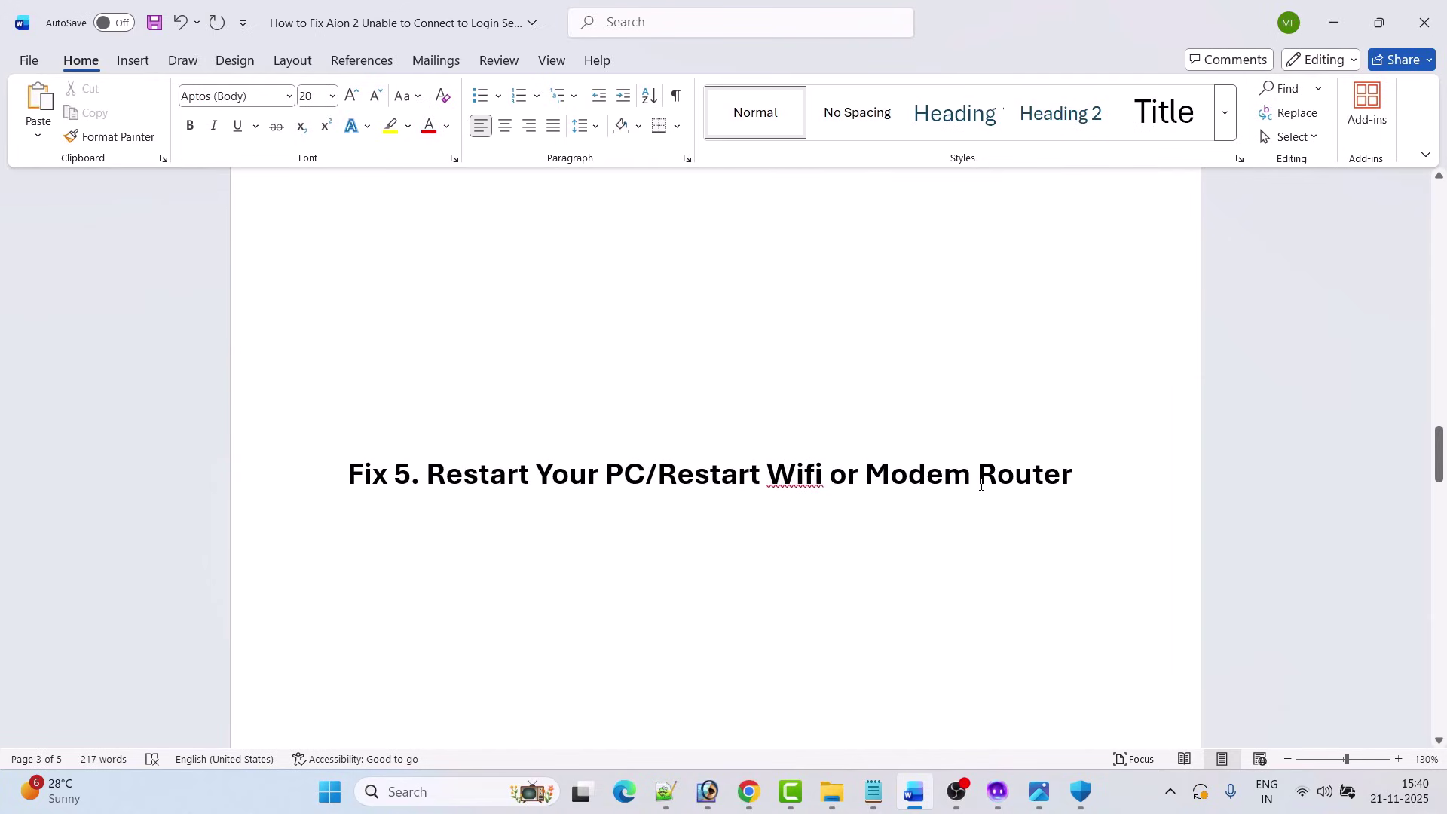
{"action": "left_click", "coordinate": [329, 791]}
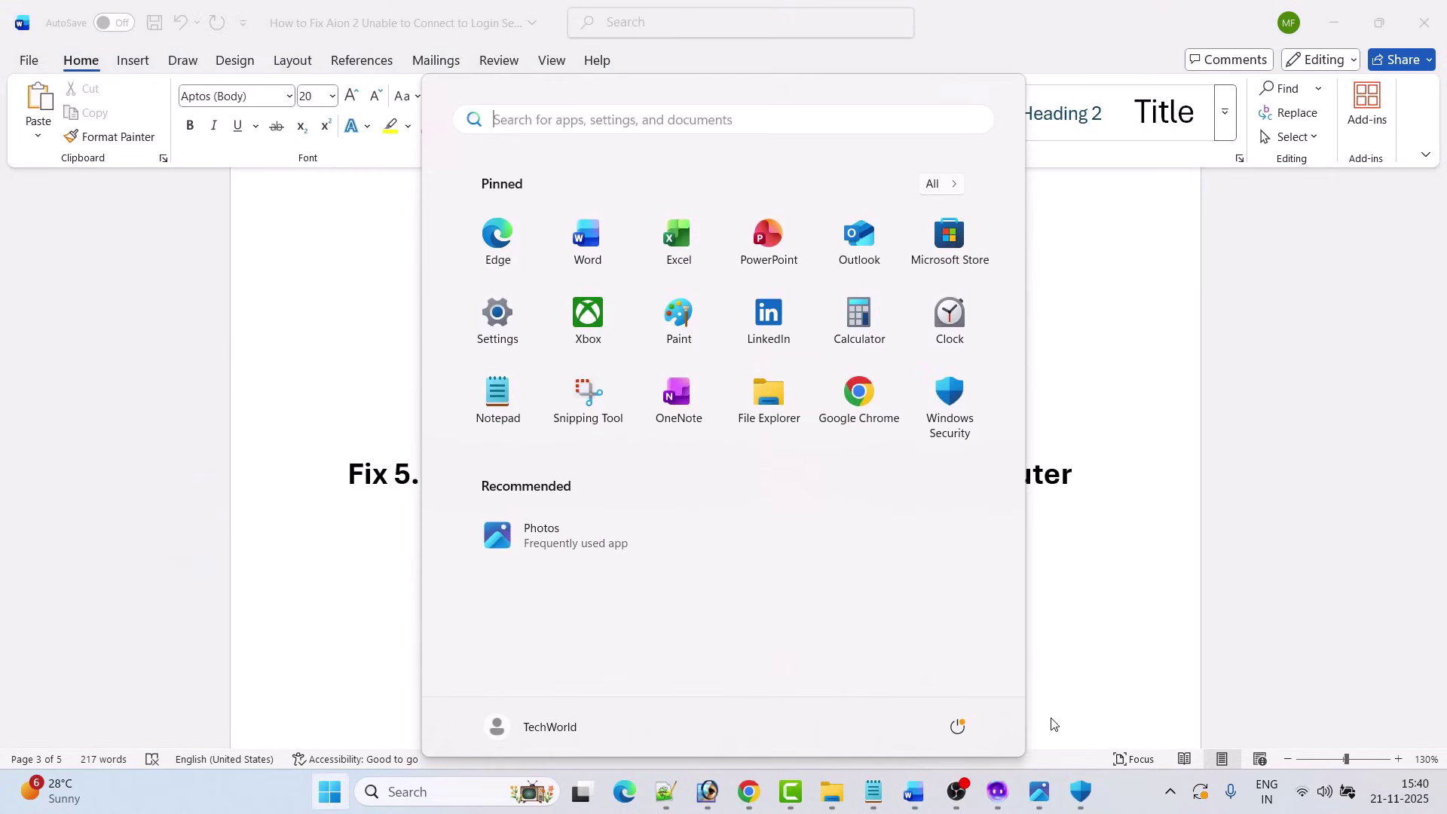
{"action": "left_click", "coordinate": [959, 729]}
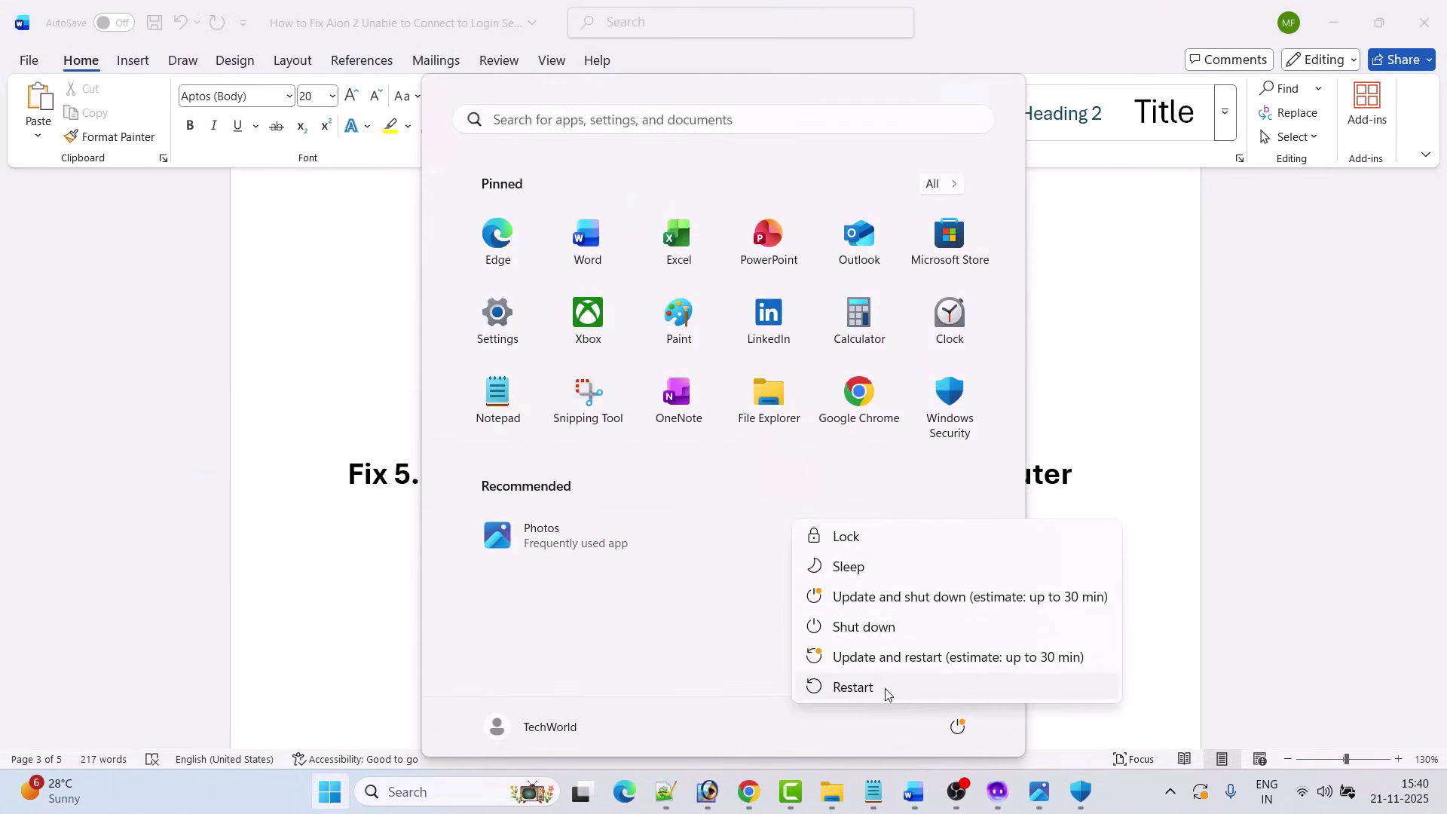
{"action": "left_click", "coordinate": [306, 603]}
{"action": "left_click", "coordinate": [320, 585]}
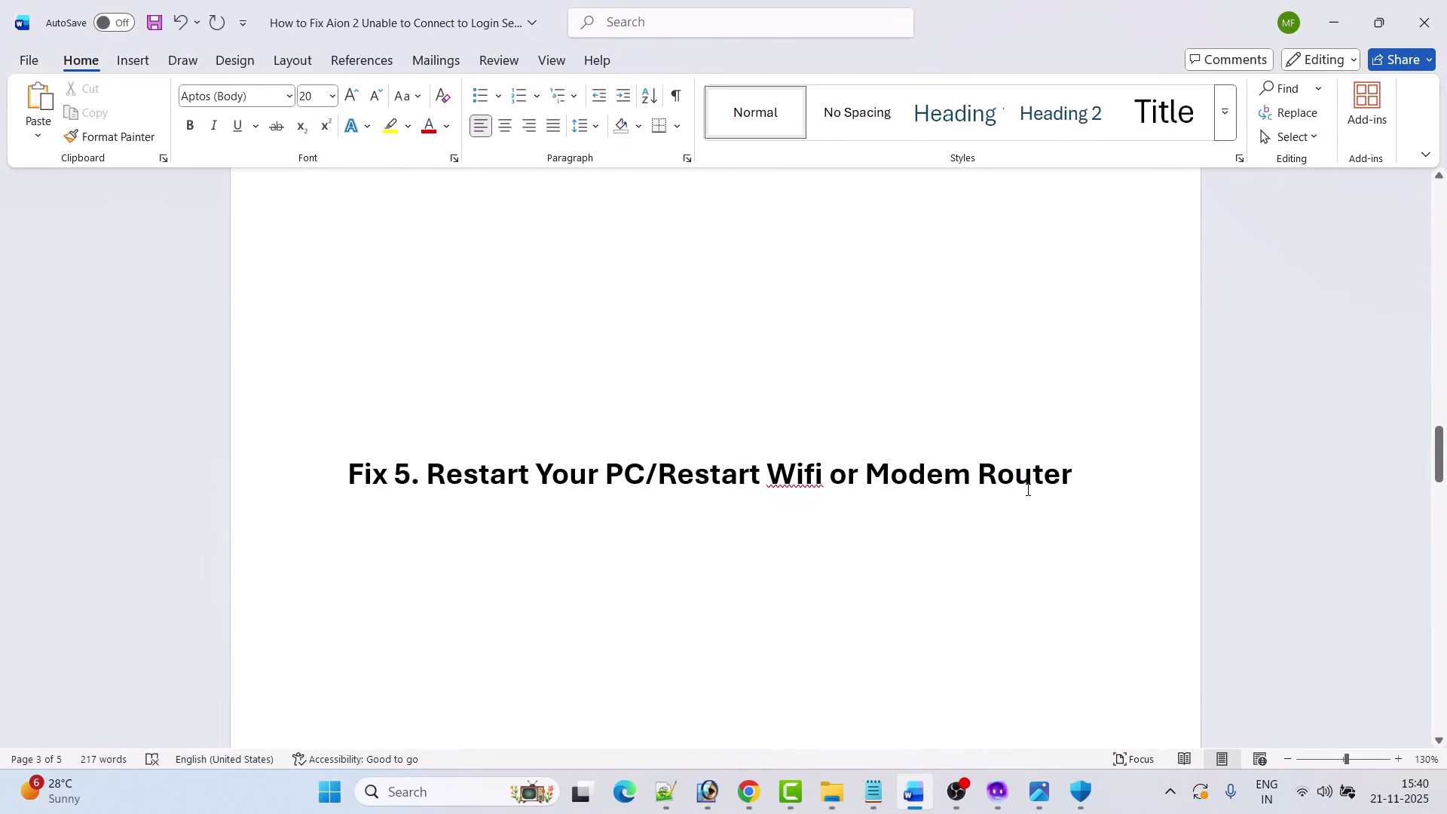
{"action": "scroll", "coordinate": [644, 576], "scroll_direction": "down", "scroll_amount": 5}
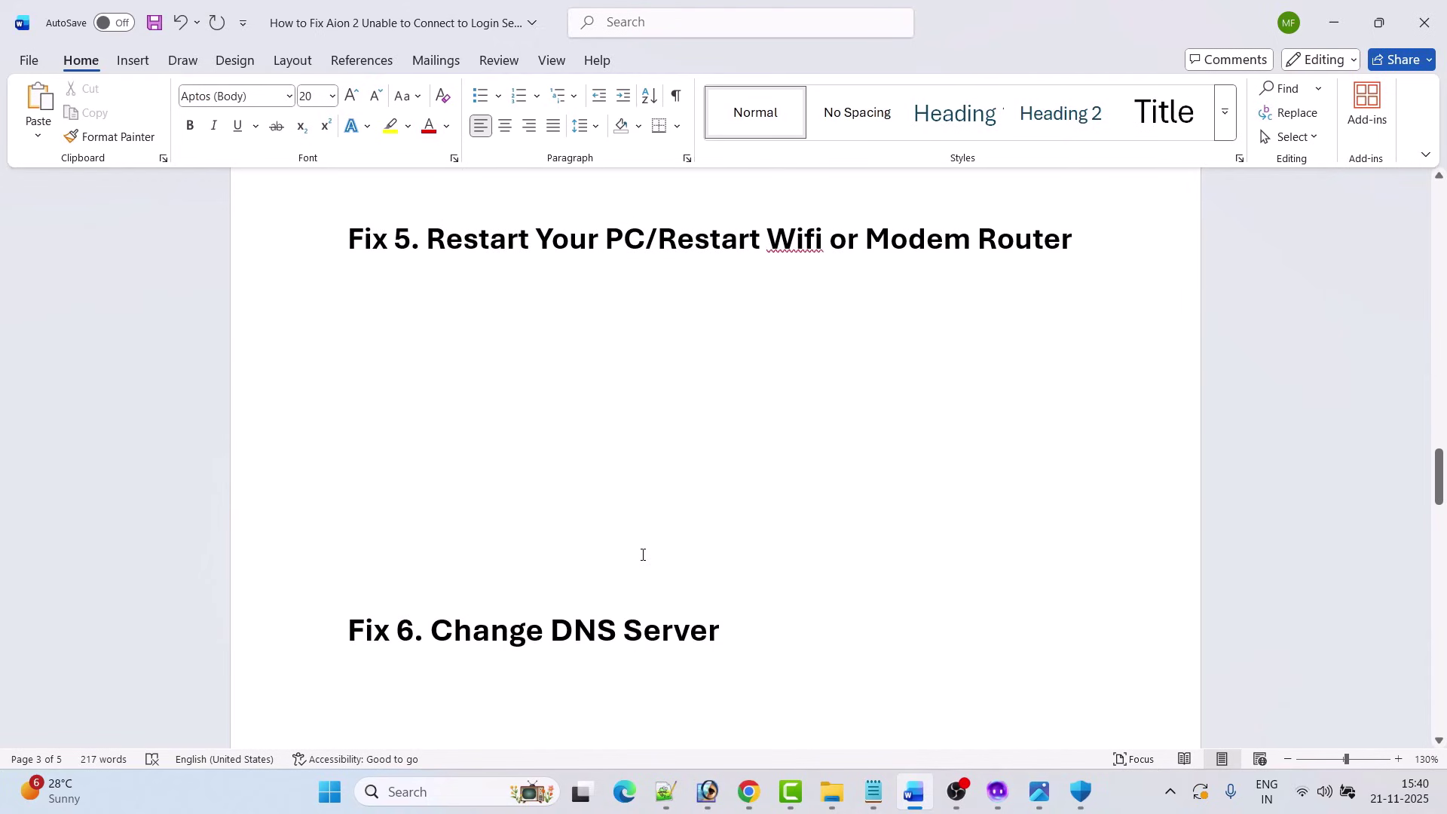
{"action": "scroll", "coordinate": [745, 570], "scroll_direction": "down", "scroll_amount": 1}
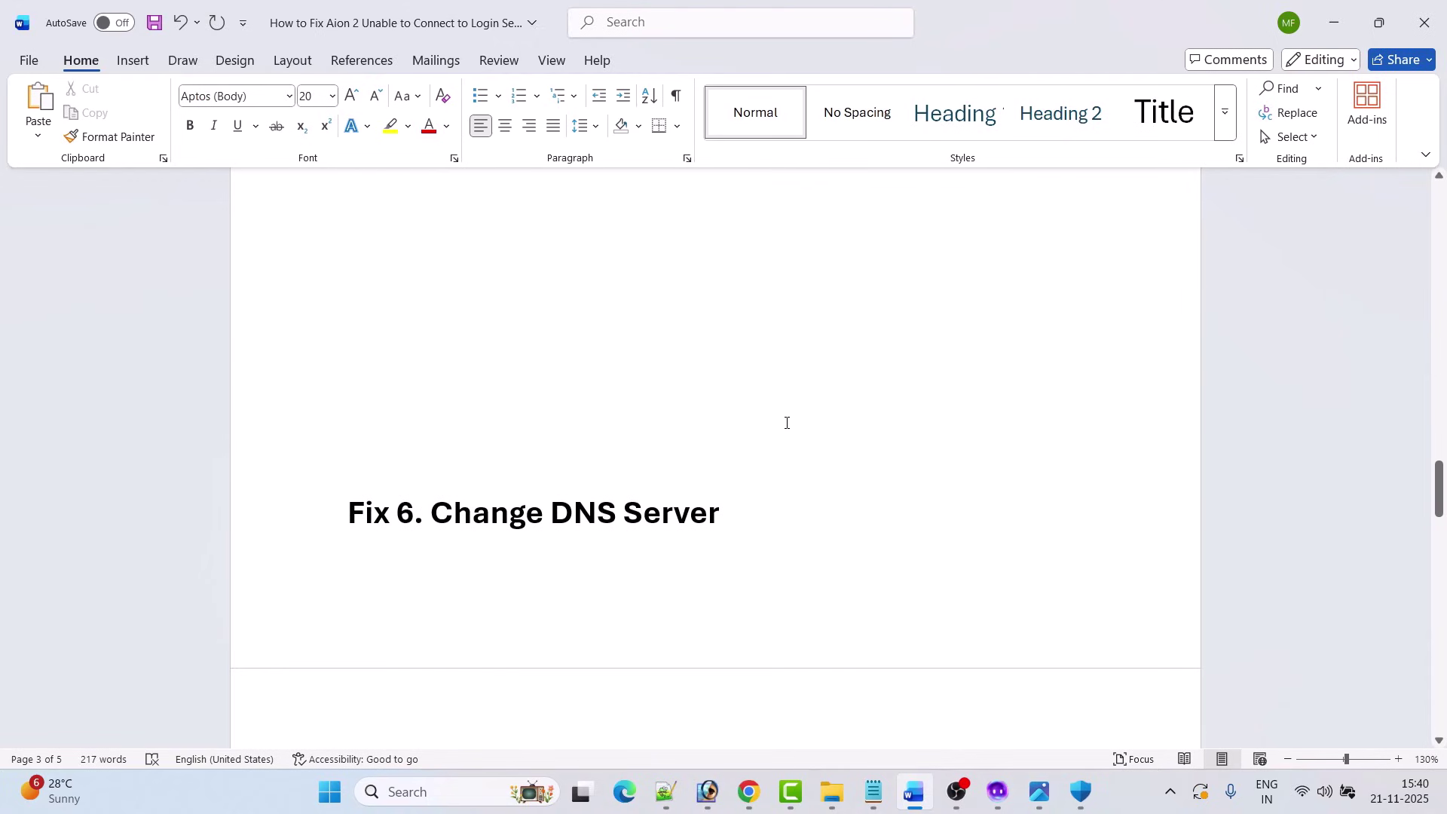
Open the Wi-Fi connection's IPv4 properties from Control Panel's Network and Sharing Center
{"action": "left_click", "coordinate": [480, 804]}
{"action": "type", "text": "control"}
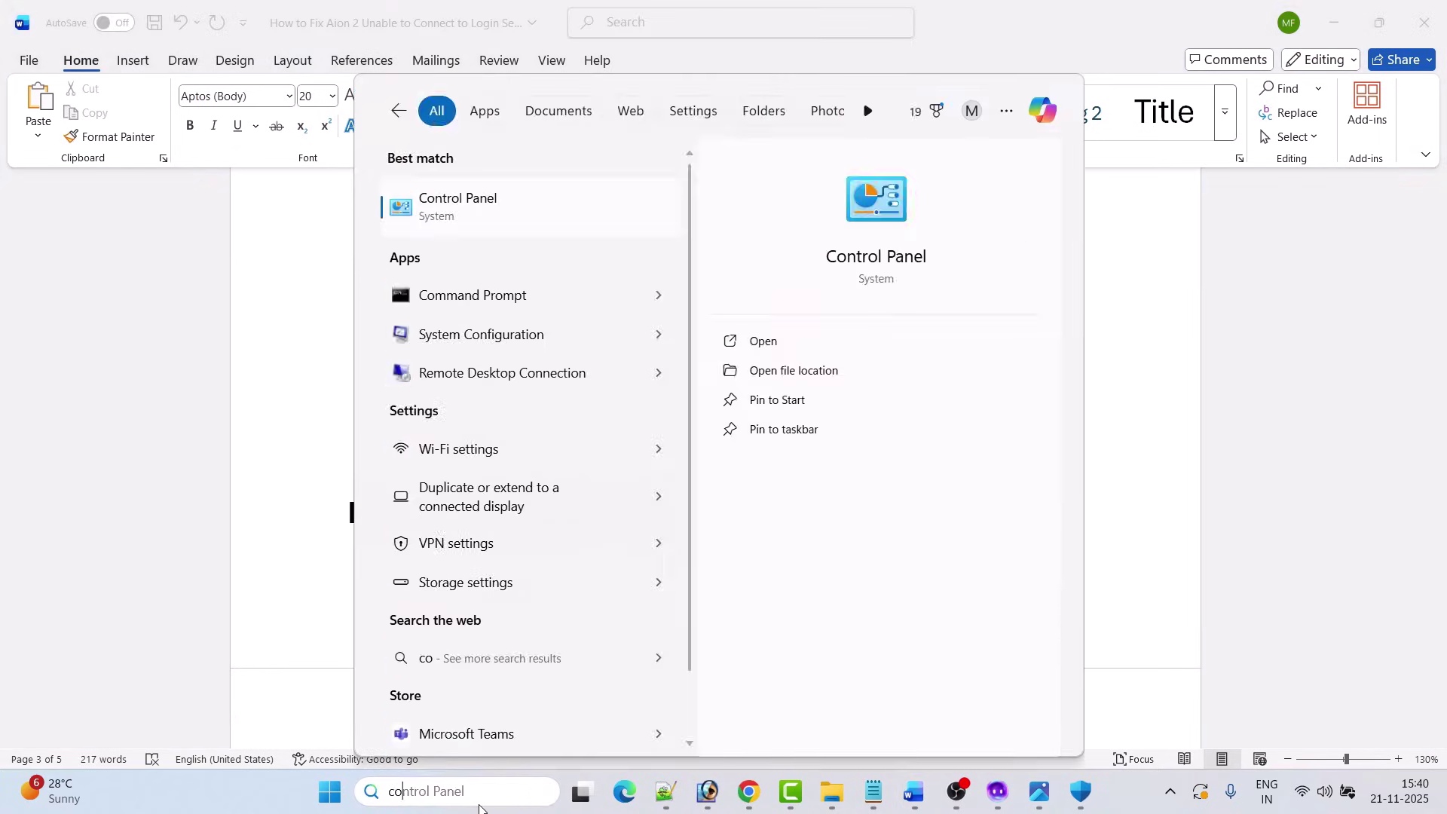
{"action": "left_click", "coordinate": [807, 351]}
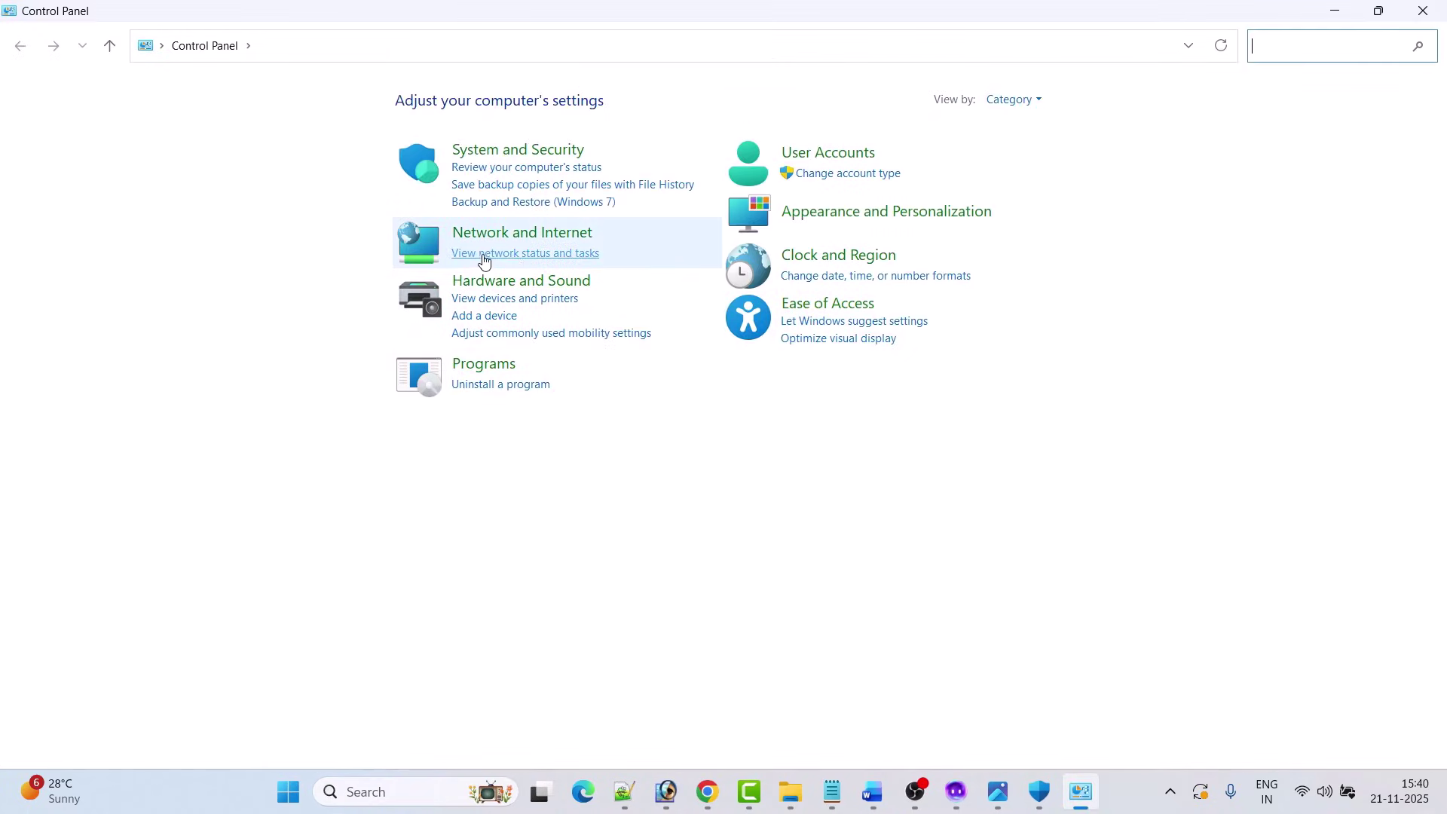
{"action": "left_click", "coordinate": [538, 256]}
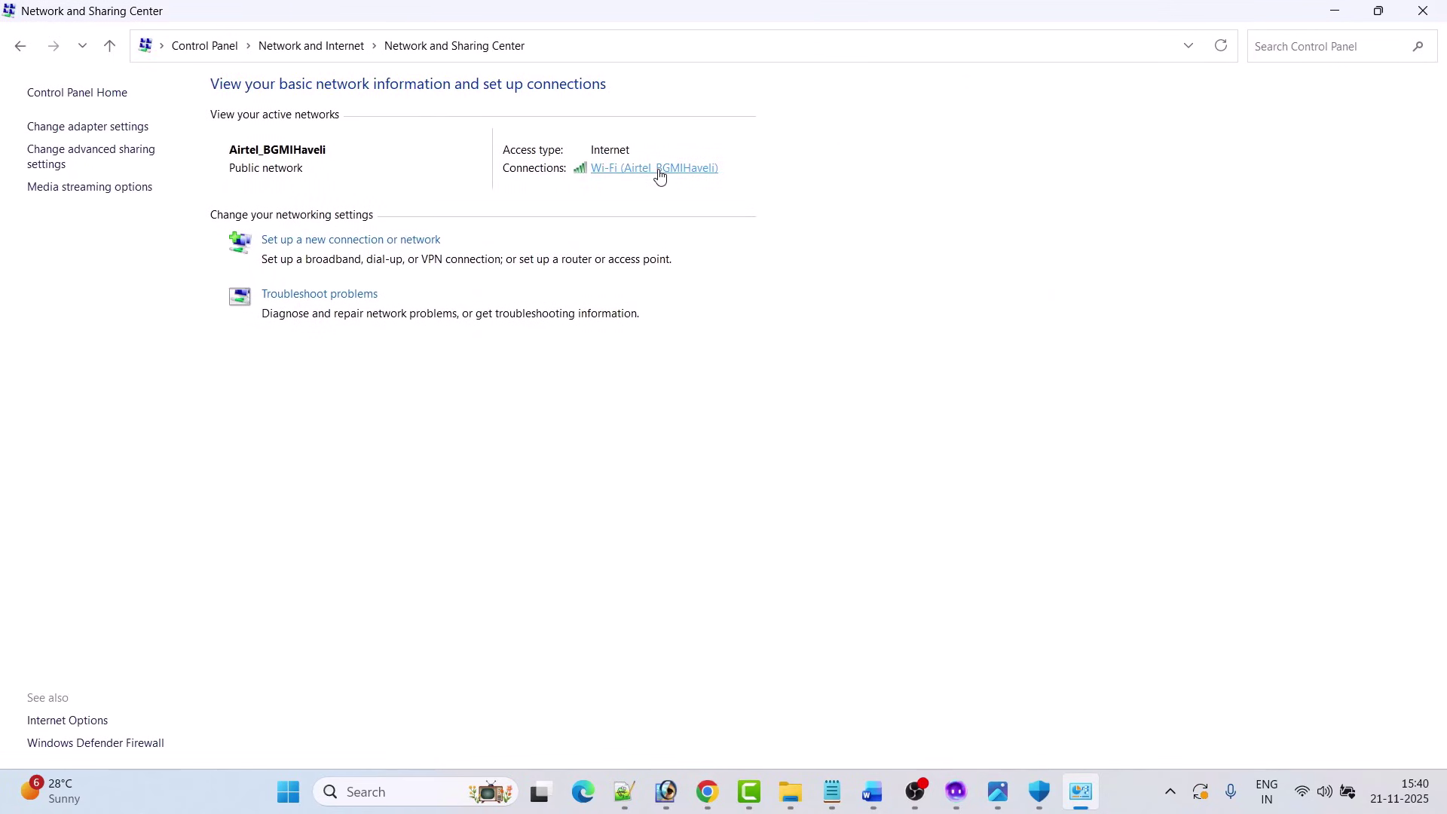
{"action": "left_click", "coordinate": [661, 175]}
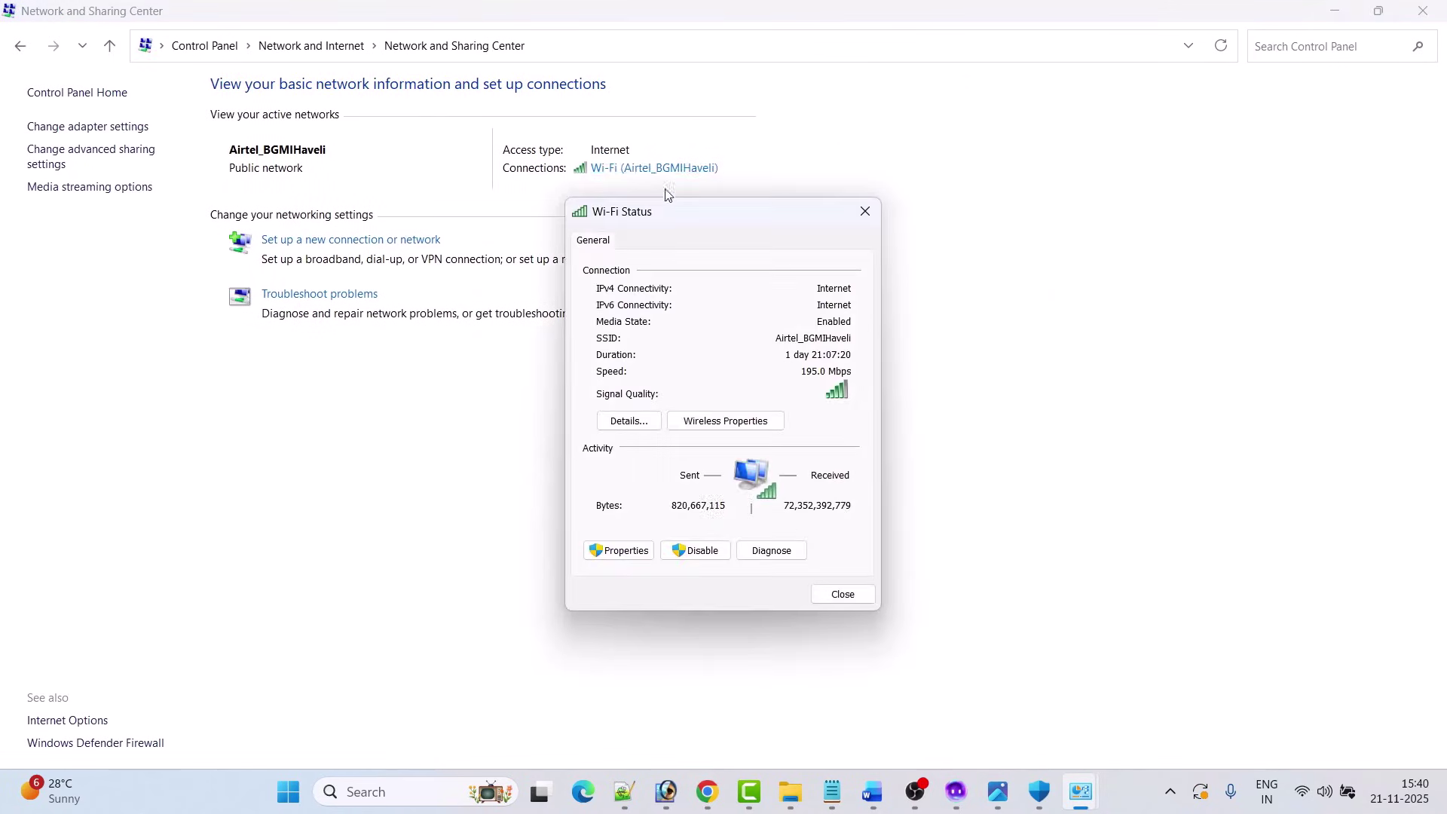
{"action": "left_click", "coordinate": [631, 558]}
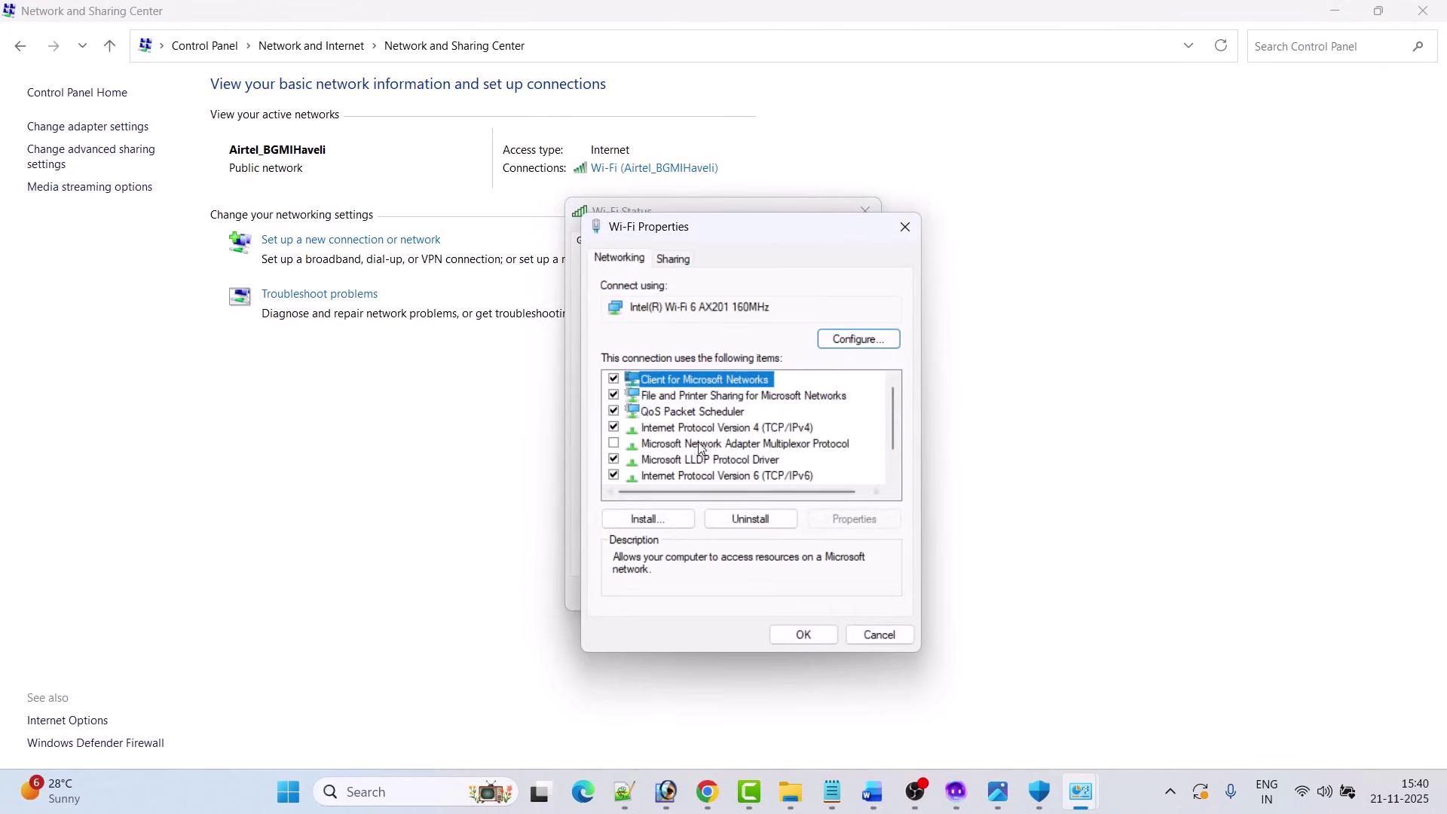
{"action": "left_click", "coordinate": [731, 433]}
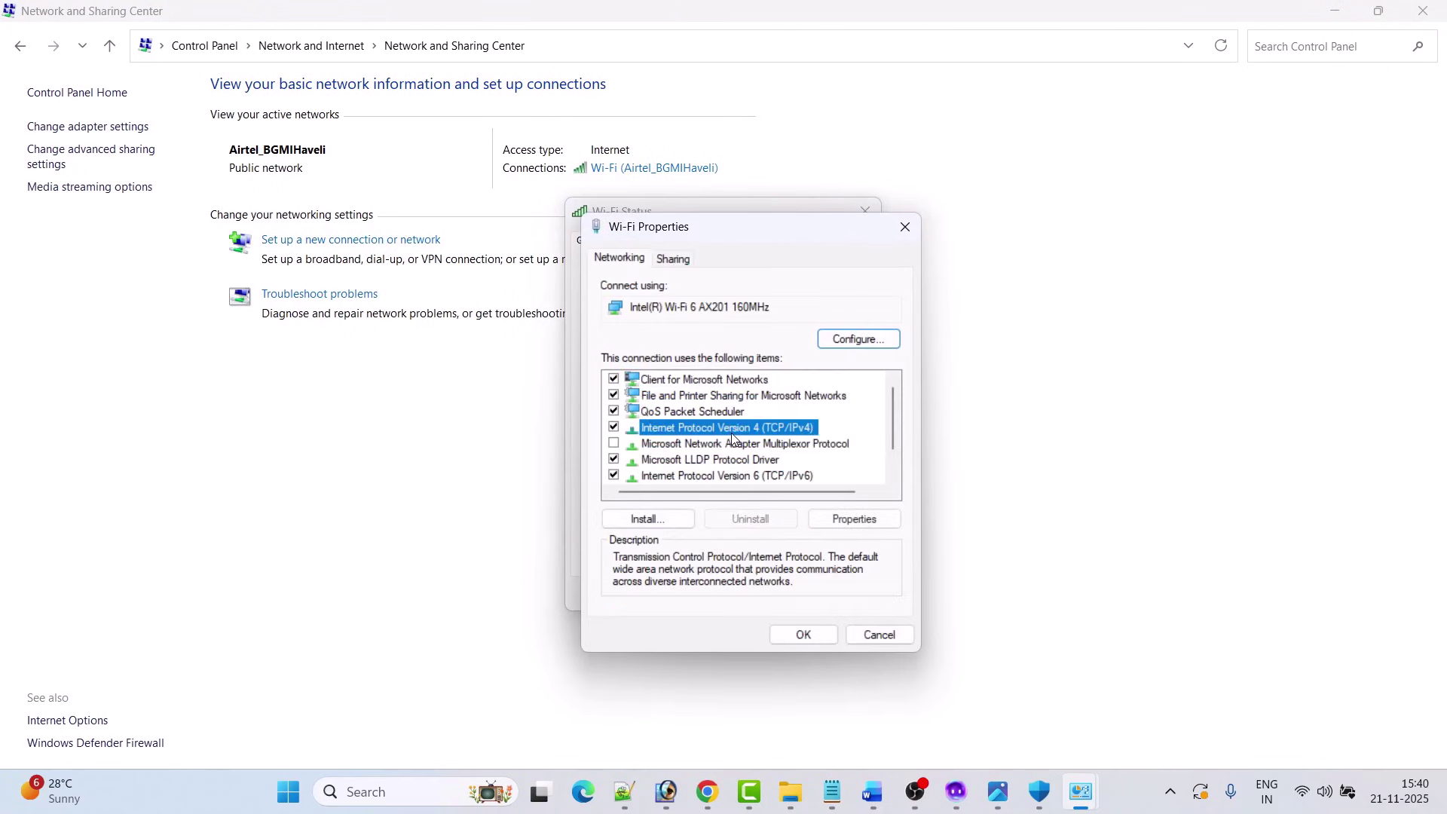
{"action": "left_click", "coordinate": [832, 522]}
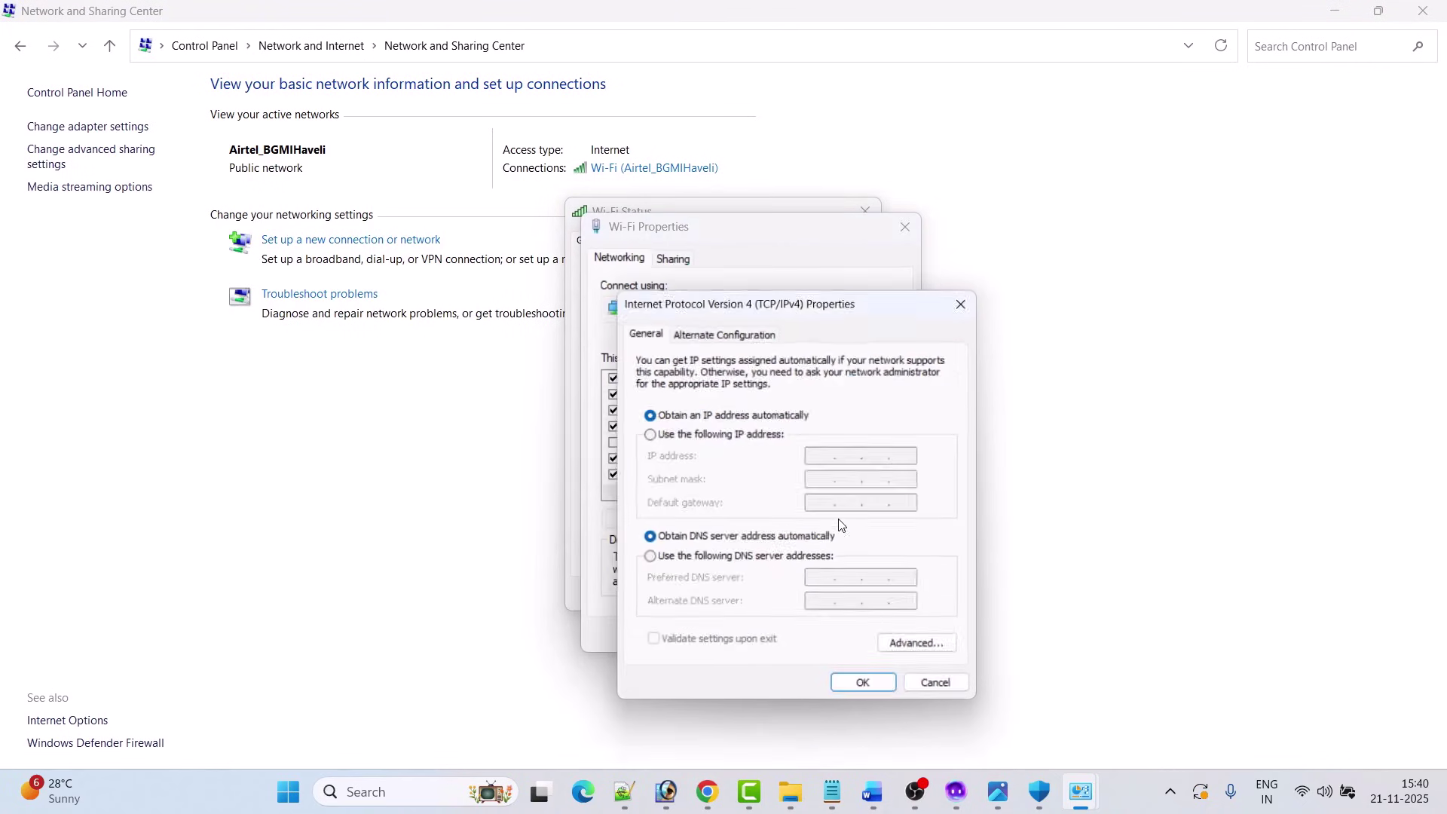
Set DNS servers 8.8.8.8 and 8.8.4.4 with Validate settings upon exit, and apply
{"action": "left_click", "coordinate": [650, 563]}
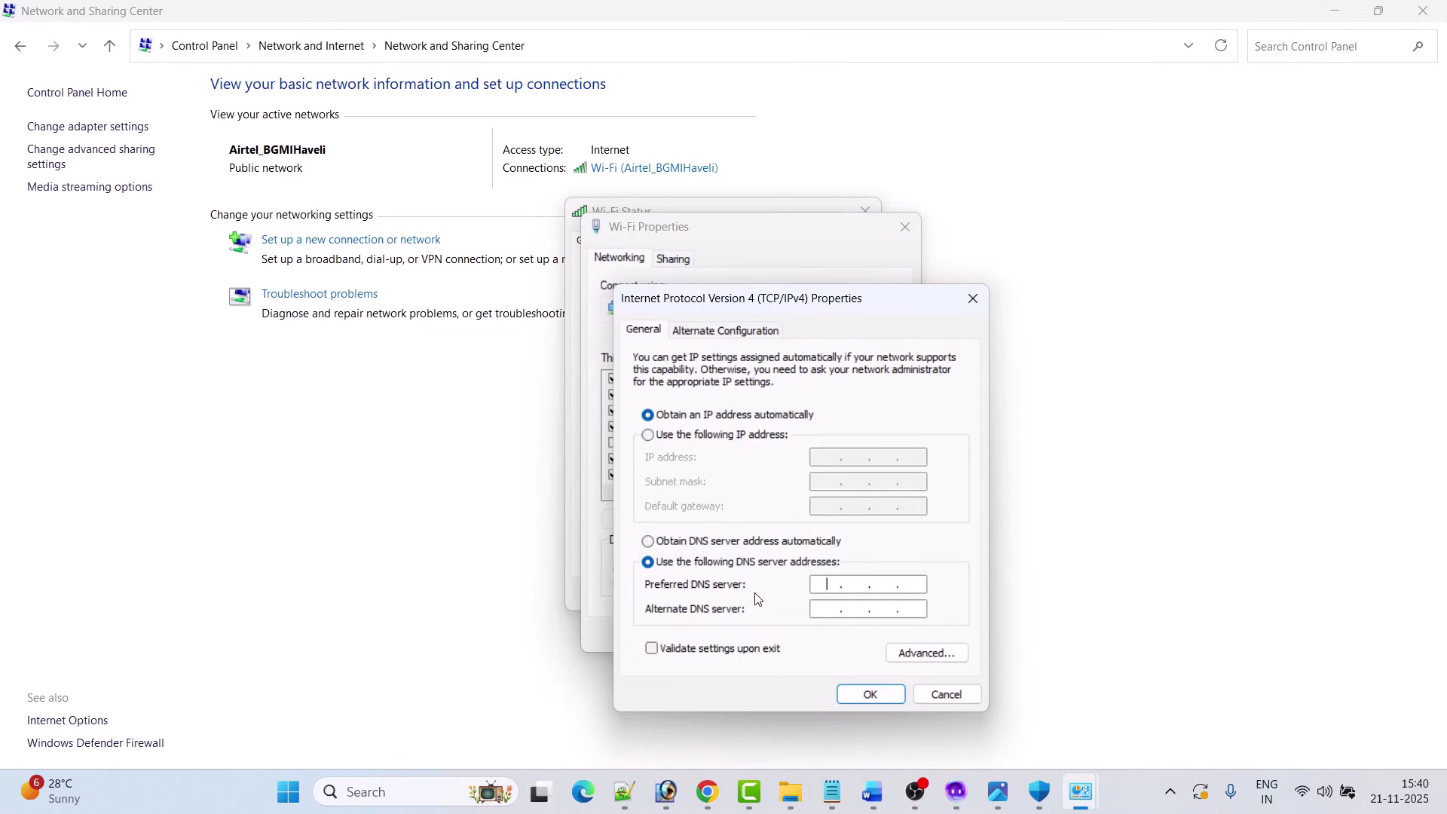
{"action": "type", "text": "8.8.8.8"}
{"action": "left_click", "coordinate": [827, 613]}
{"action": "type", "text": "8.8.4.4"}
{"action": "left_click", "coordinate": [653, 649]}
{"action": "left_click", "coordinate": [869, 695]}
{"action": "left_click", "coordinate": [806, 645]}
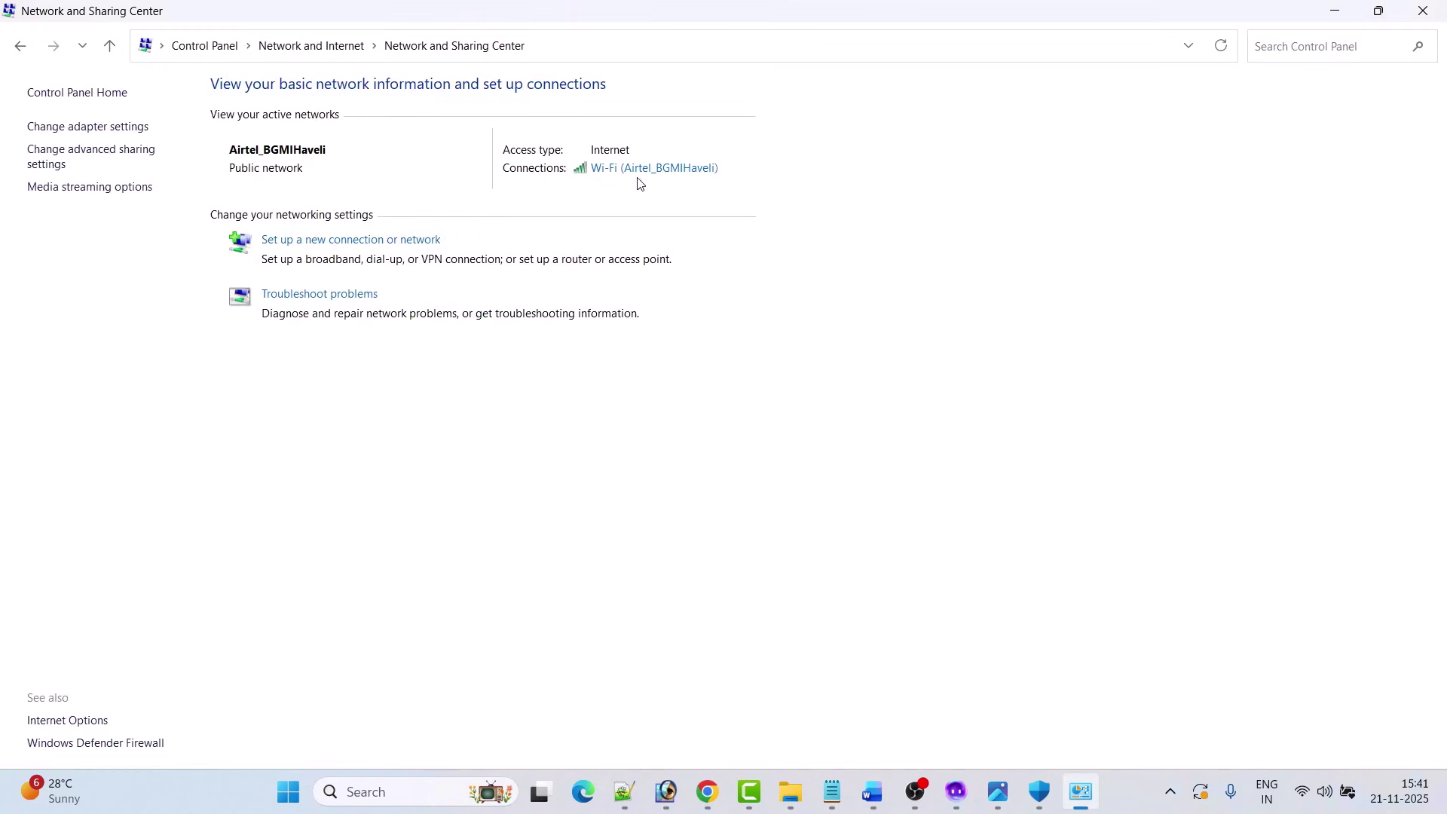
Uncheck Internet Protocol Version 6 (TCP/IPv6) in the Wi-Fi properties and apply
{"action": "left_click", "coordinate": [654, 169]}
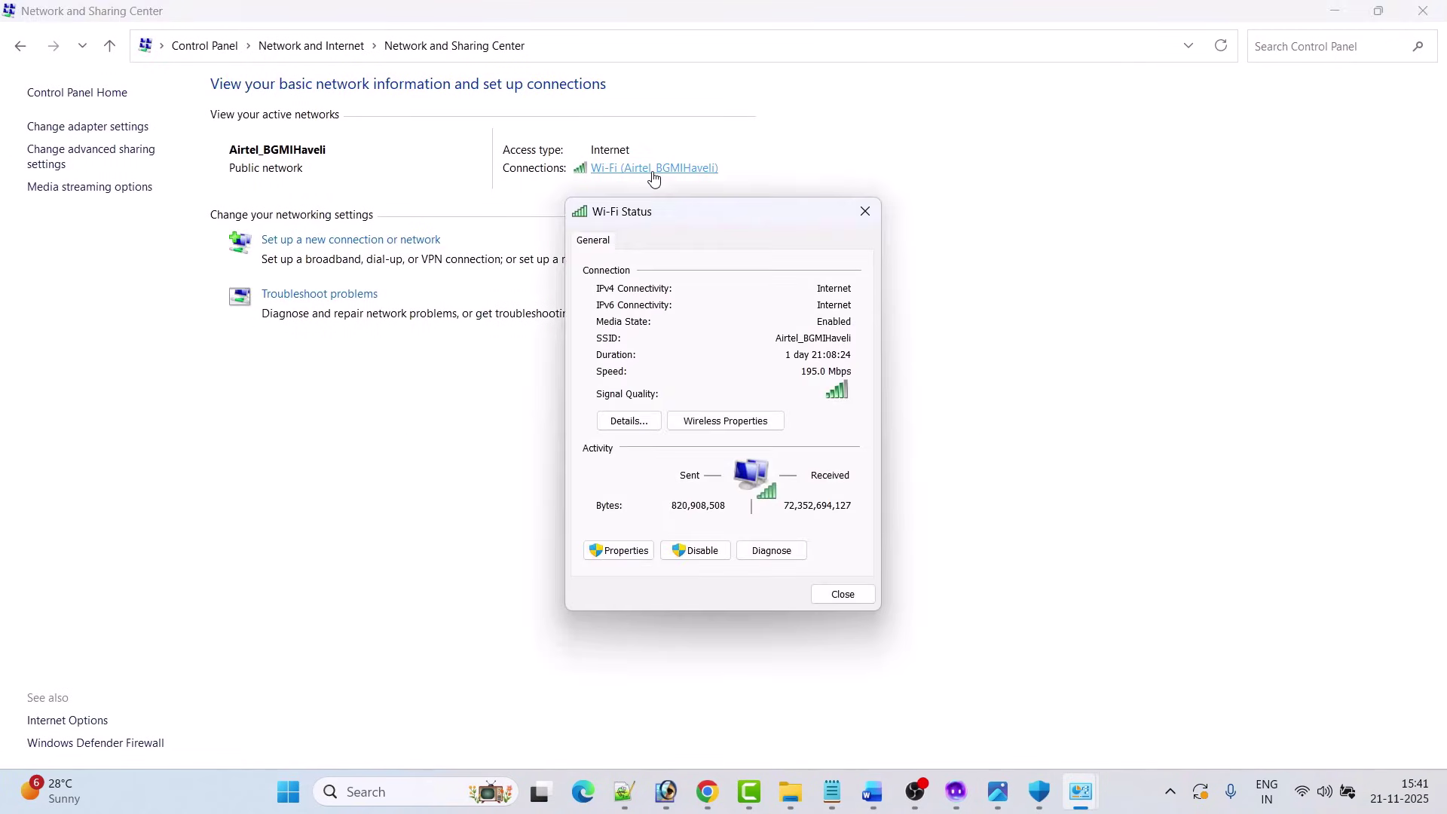
{"action": "left_click", "coordinate": [626, 555]}
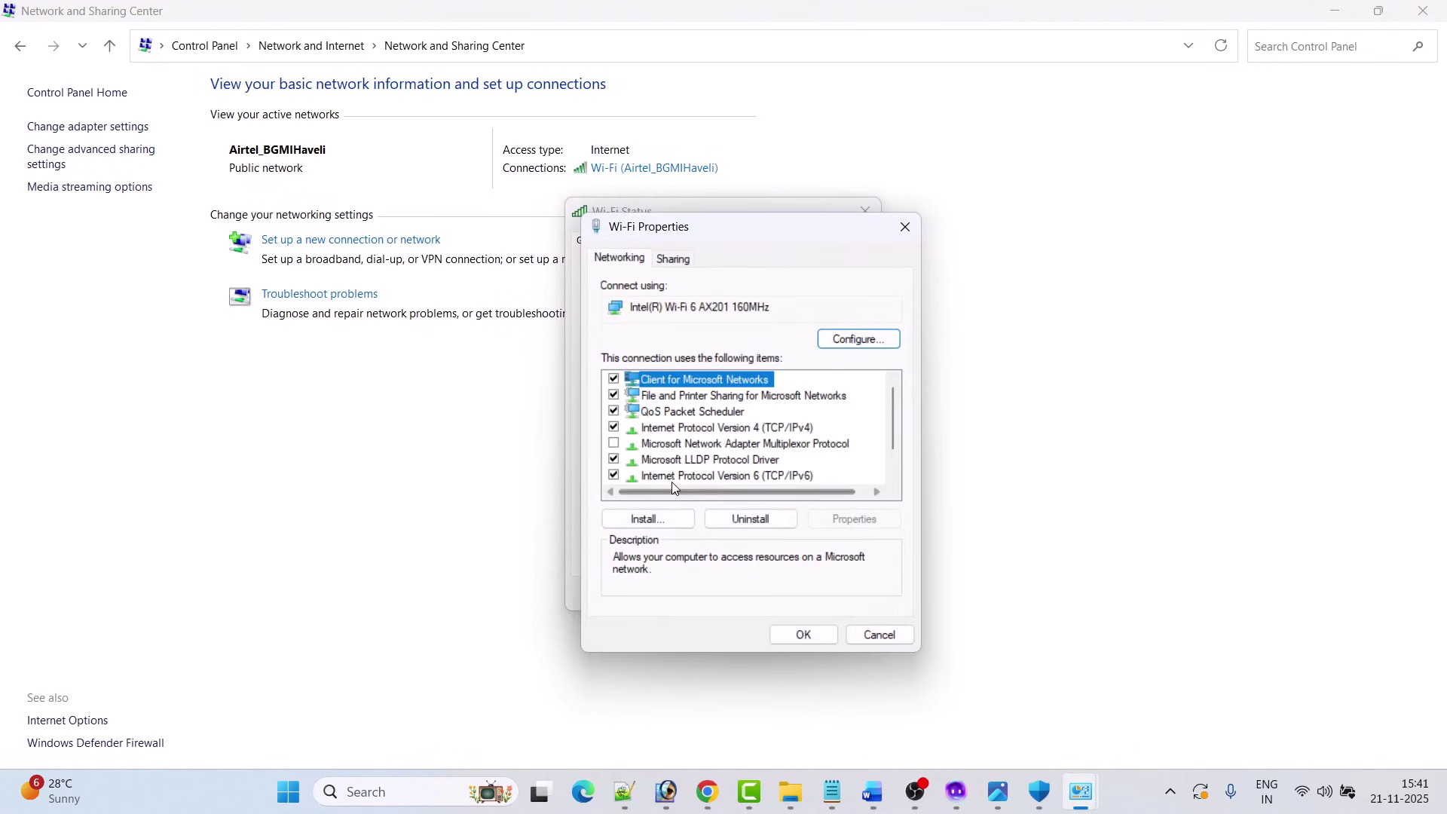
{"action": "left_click", "coordinate": [700, 476]}
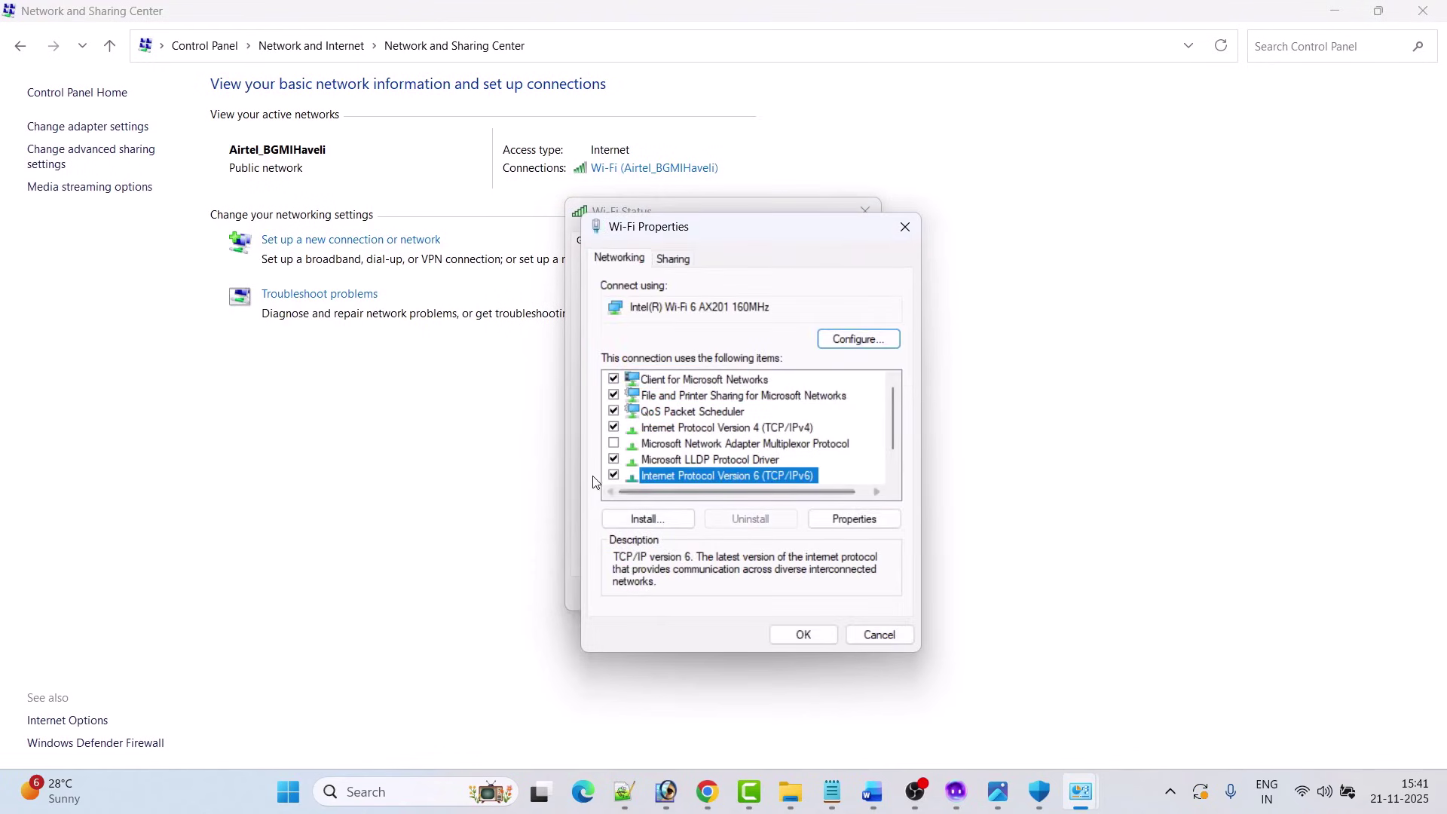
{"action": "left_click", "coordinate": [615, 476]}
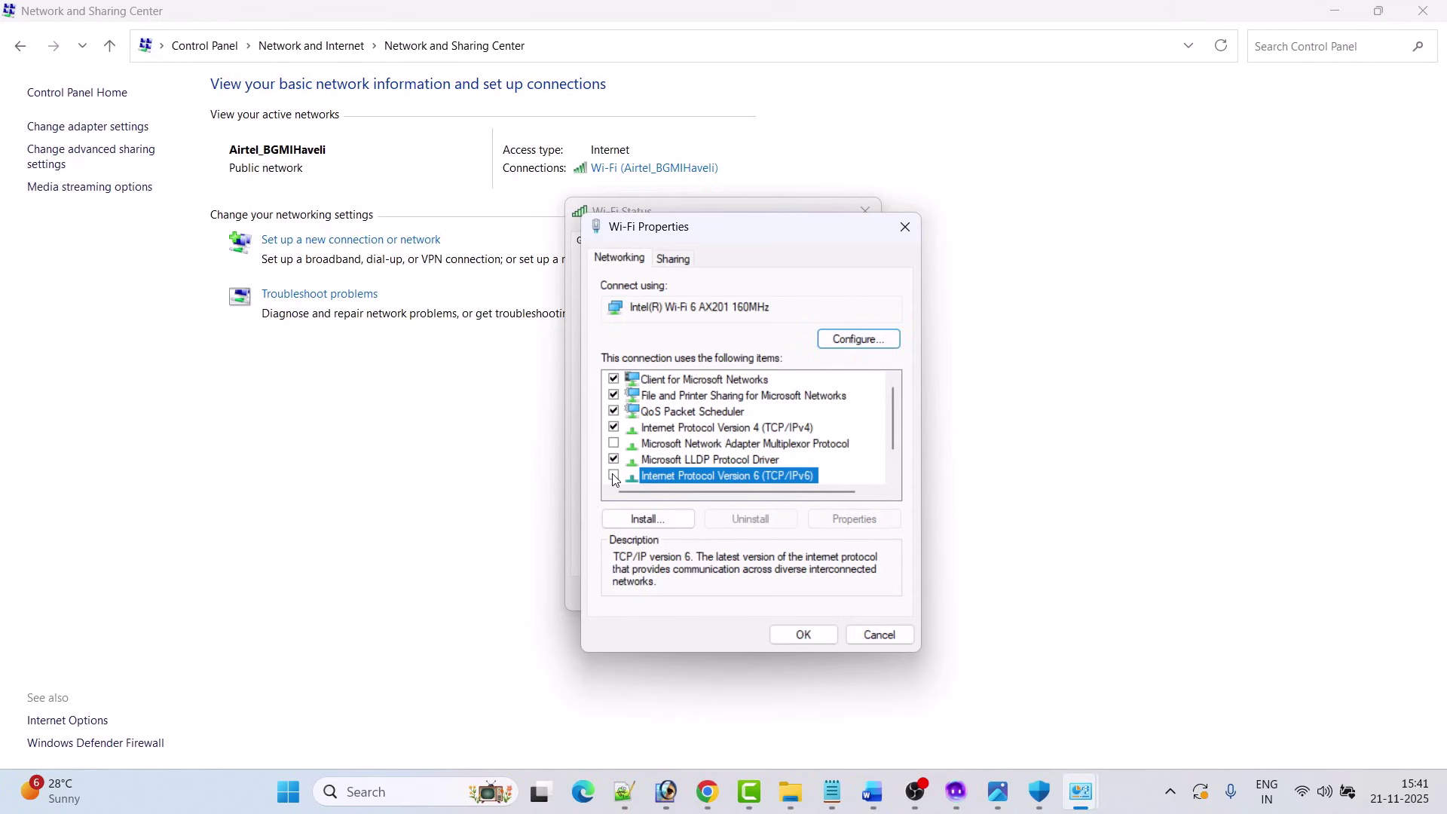
{"action": "left_click", "coordinate": [805, 636]}
Revisit the Wi-Fi IPv6 entry, close the properties, and return to Word at Fix 8
{"action": "left_click", "coordinate": [958, 787]}
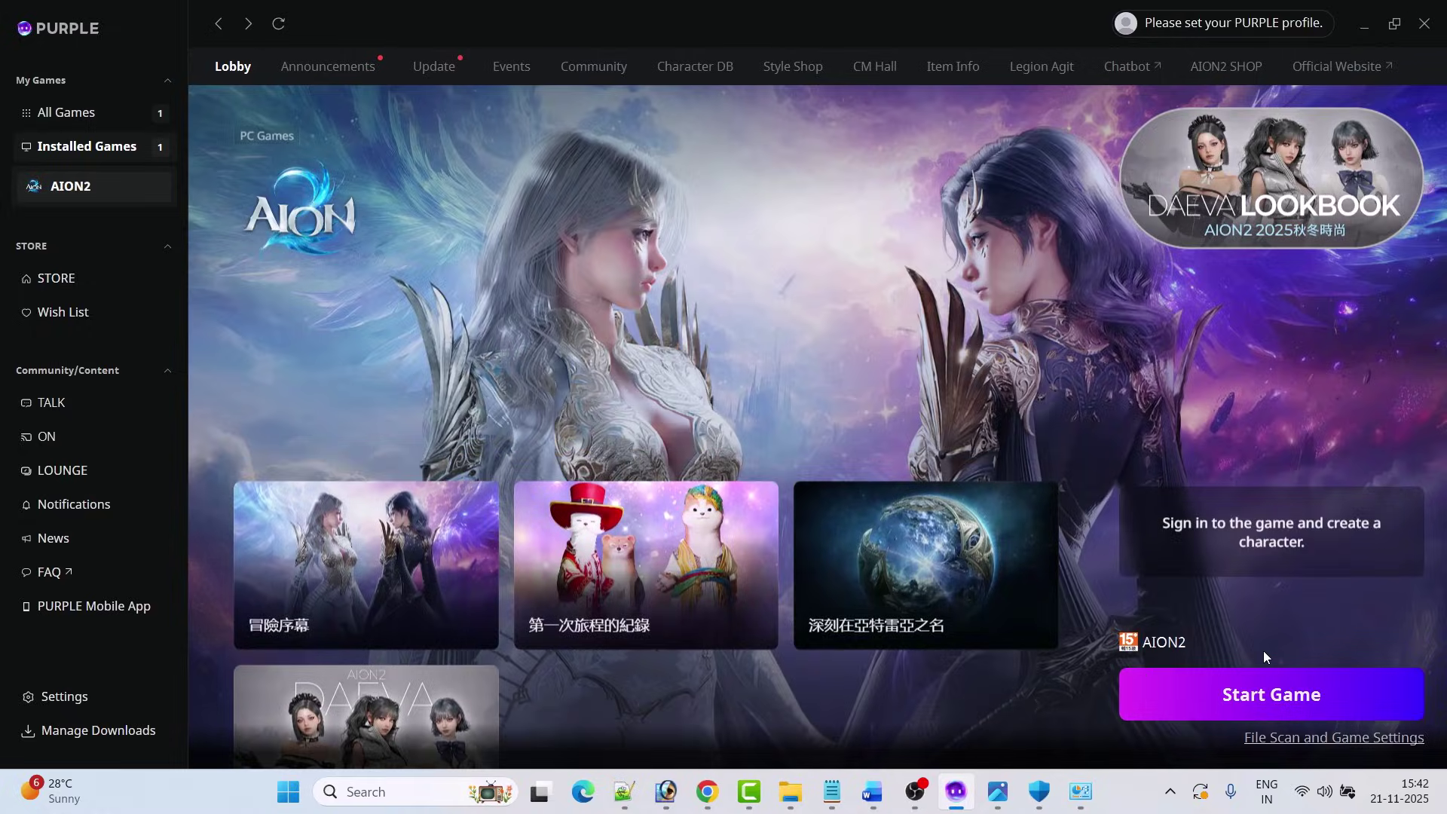
{"action": "key", "text": "alt+Tab"}
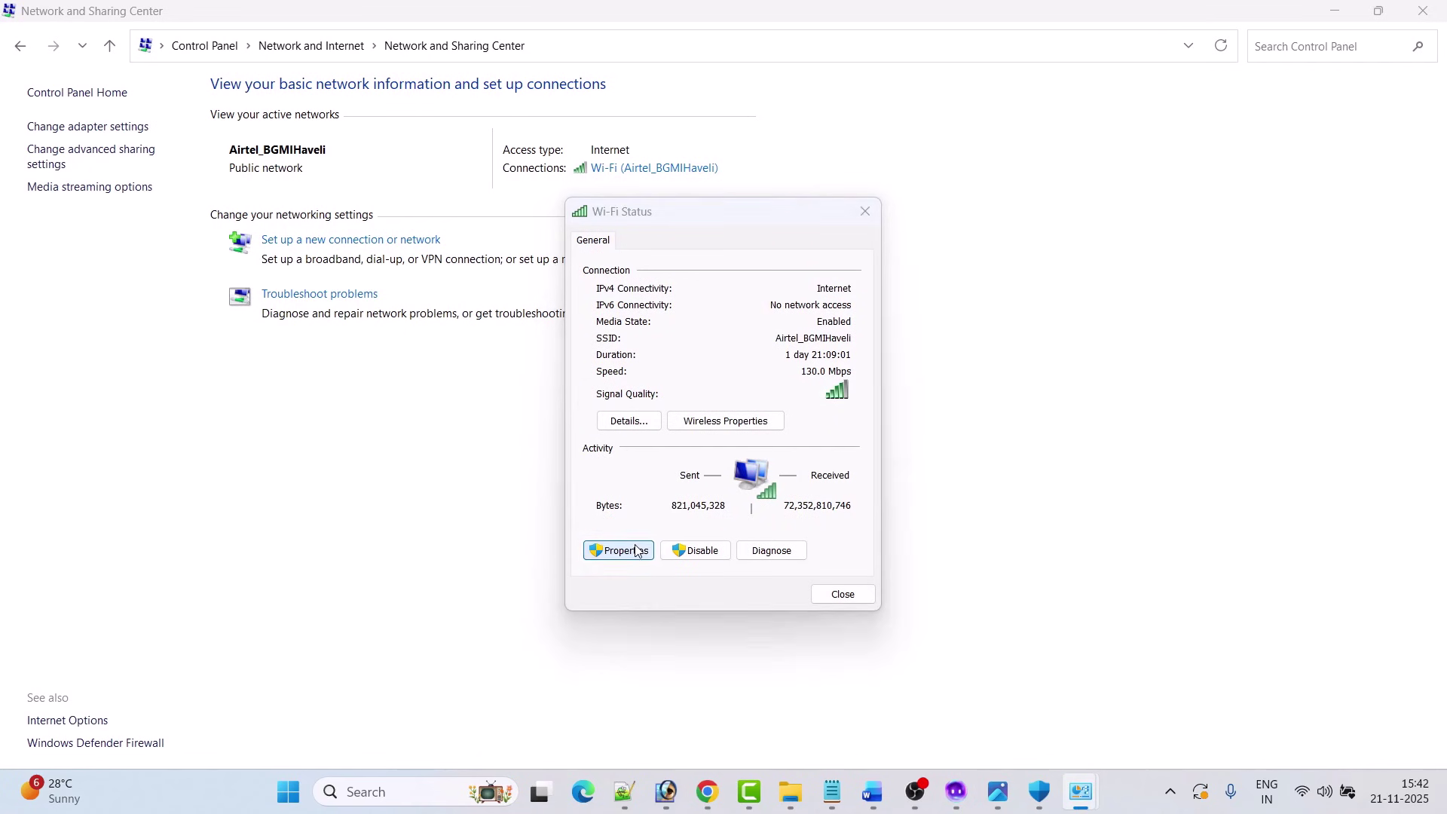
{"action": "left_click", "coordinate": [636, 551]}
{"action": "left_click", "coordinate": [728, 475]}
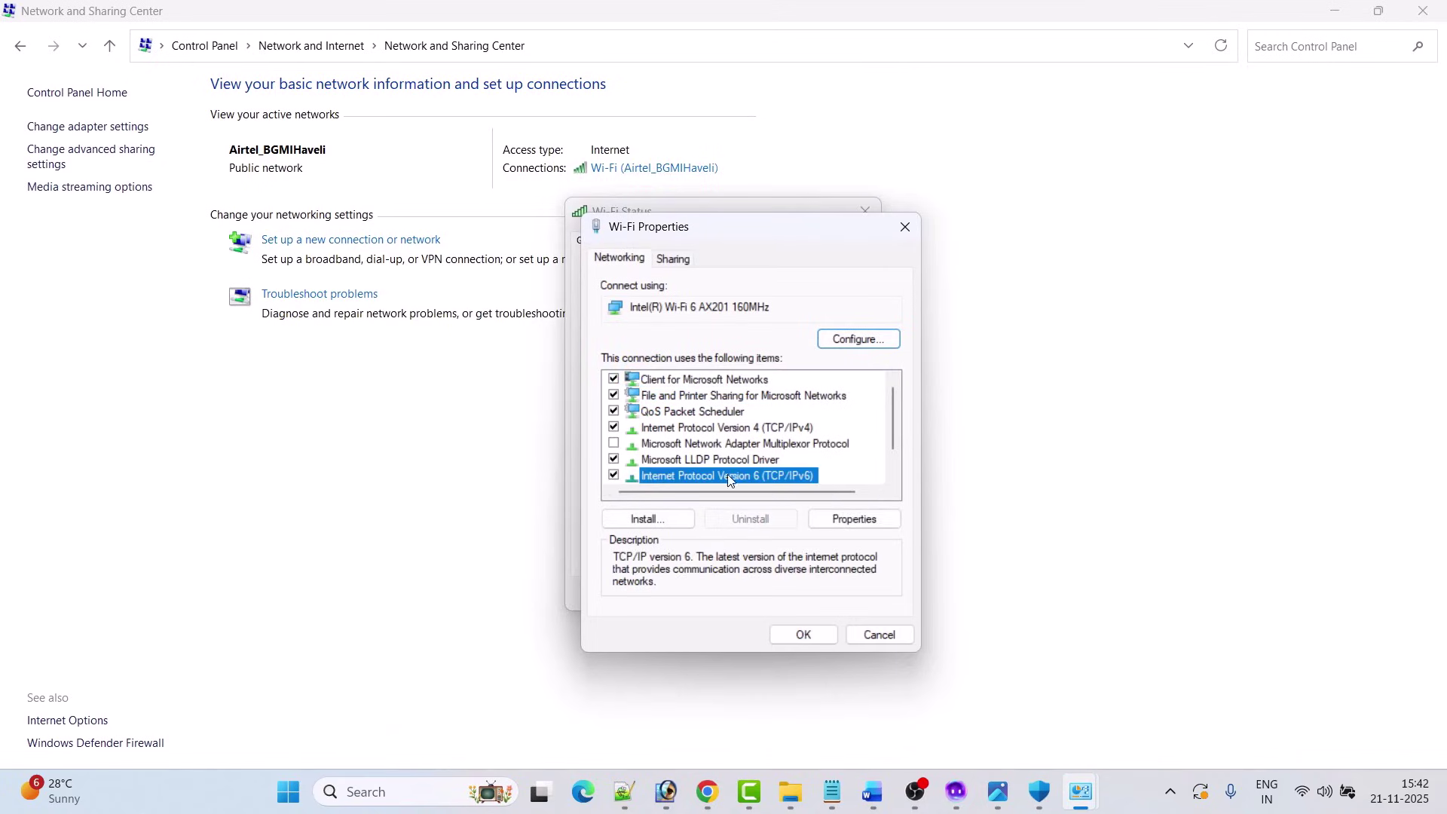
{"action": "left_click", "coordinate": [793, 628]}
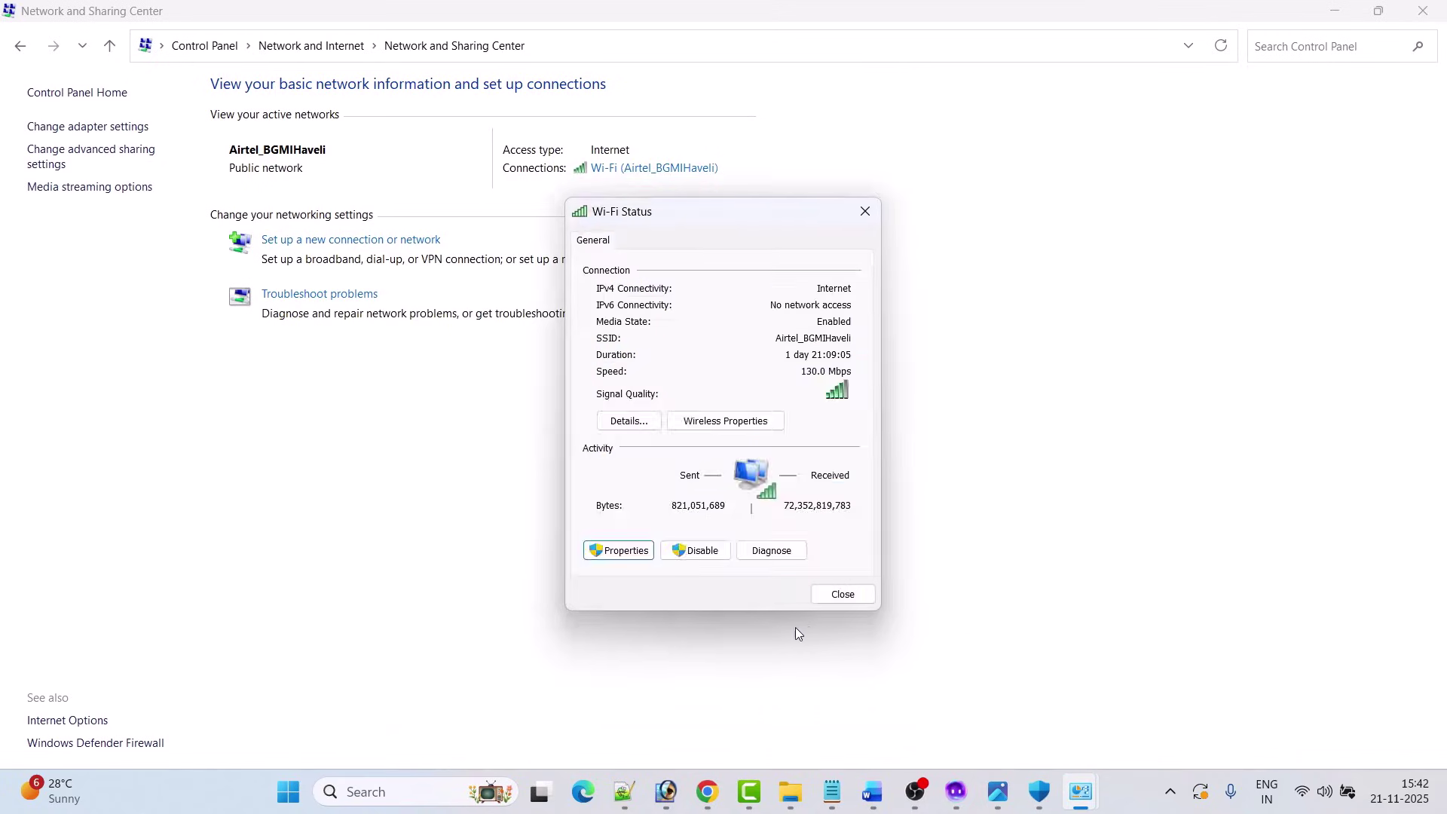
{"action": "key", "text": "alt+Tab"}
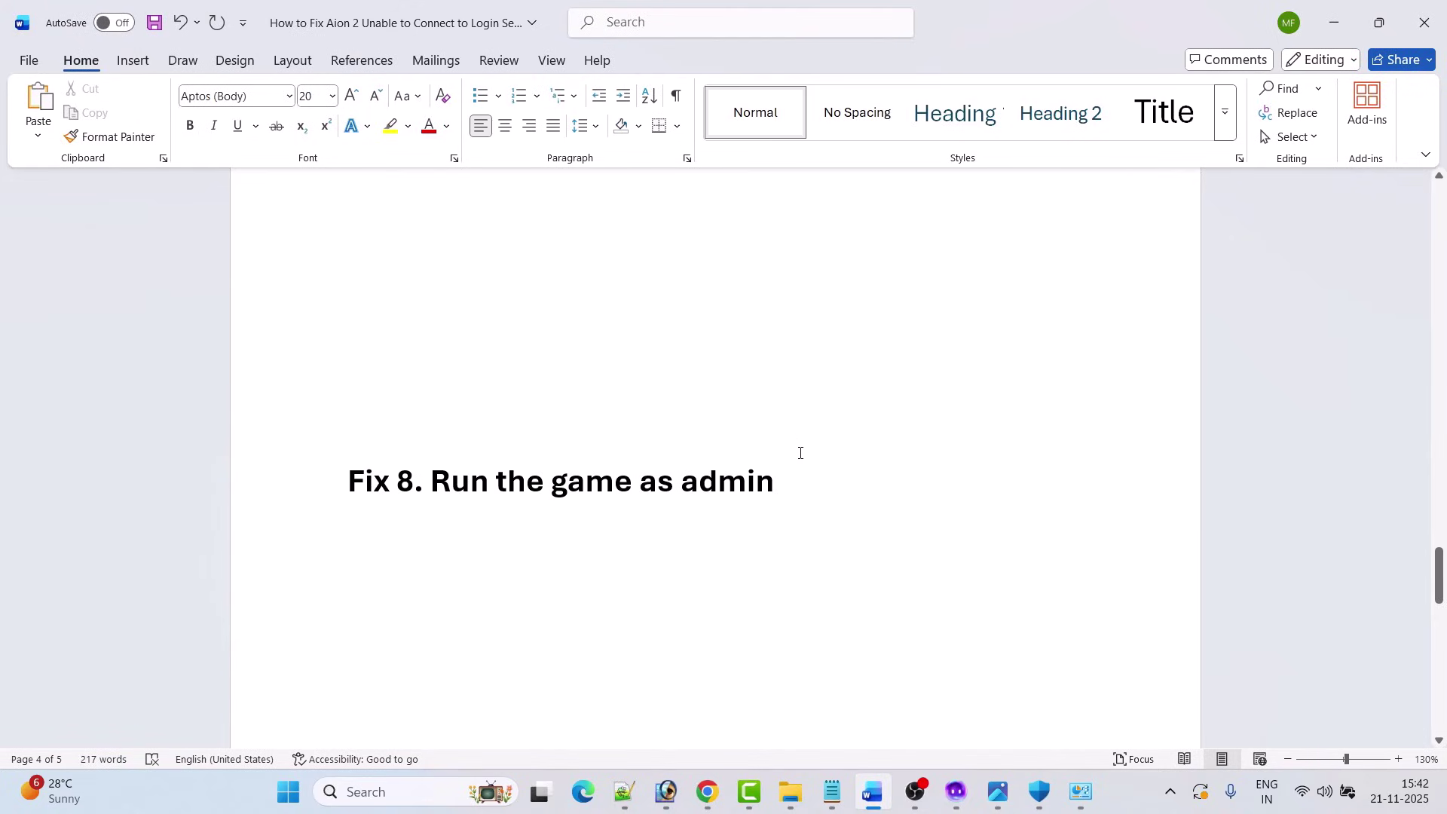
In File Explorer, go from This PC to C:\Program Files (x86)\NCSOFT
{"action": "left_click", "coordinate": [790, 792]}
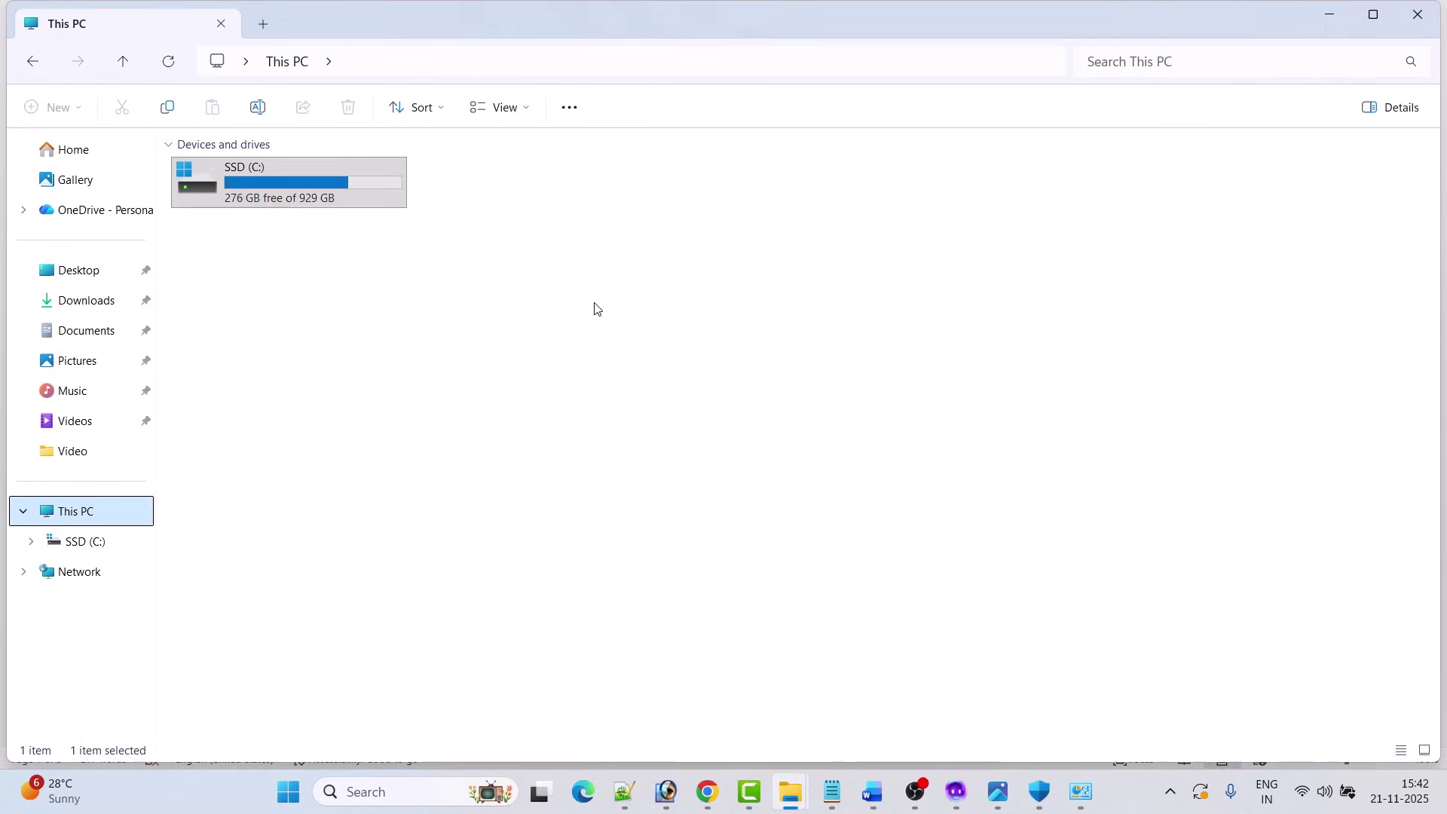
{"action": "double_click", "coordinate": [320, 163]}
{"action": "key", "text": "p"}
{"action": "key", "text": "p"}
{"action": "key", "text": "p"}
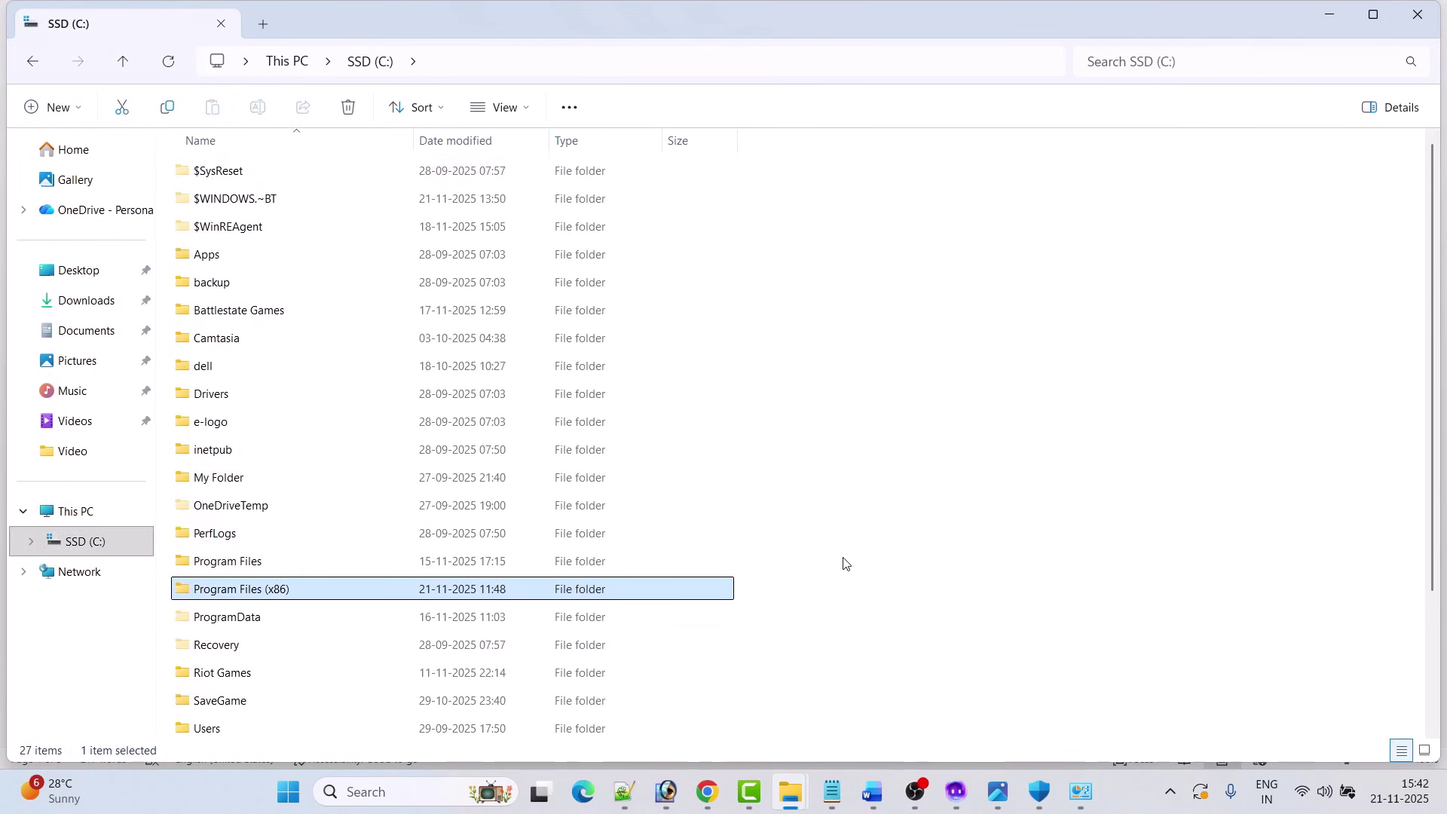
{"action": "key", "text": "Return"}
{"action": "key", "text": "n"}
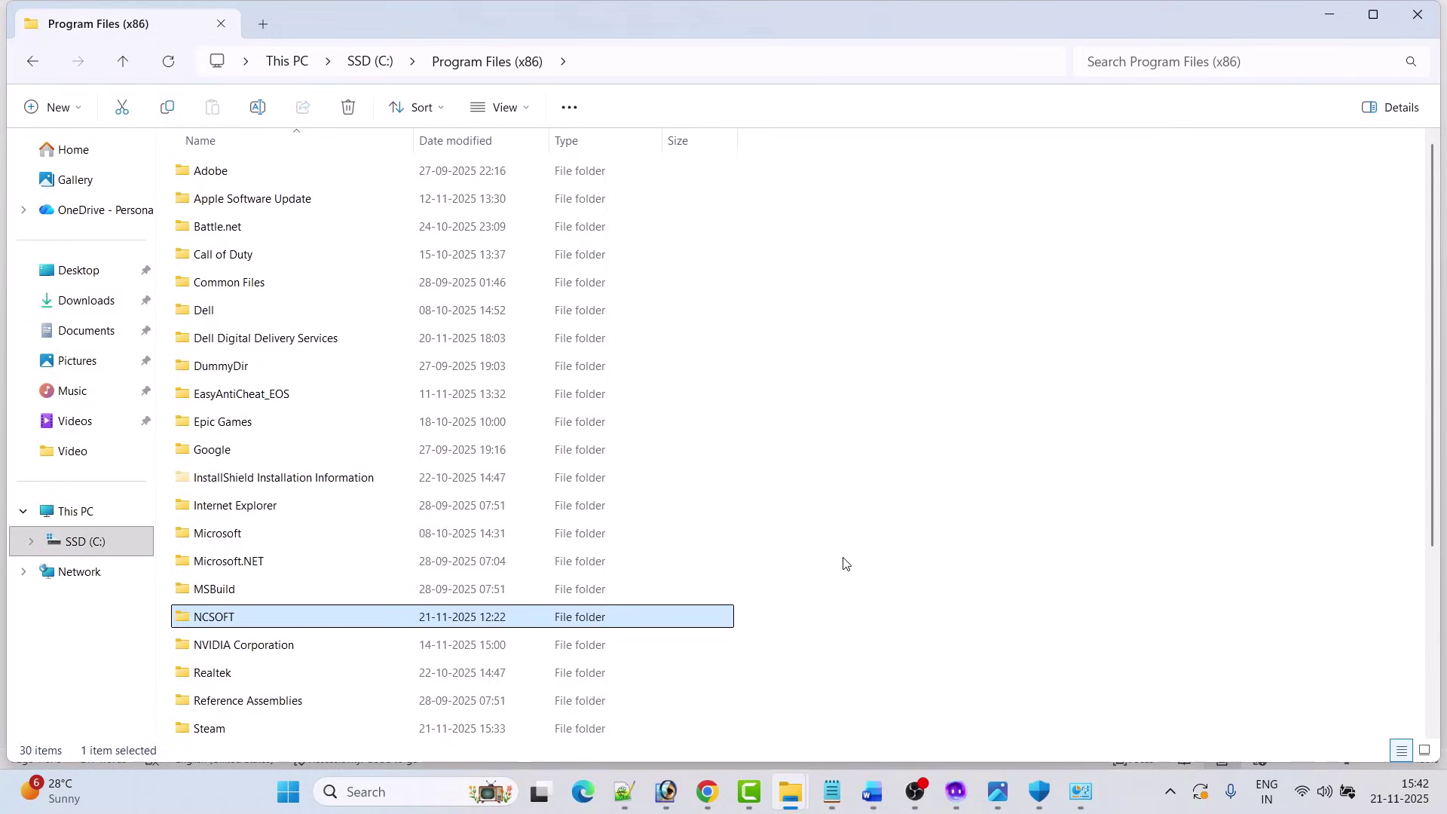
{"action": "key", "text": "Return"}
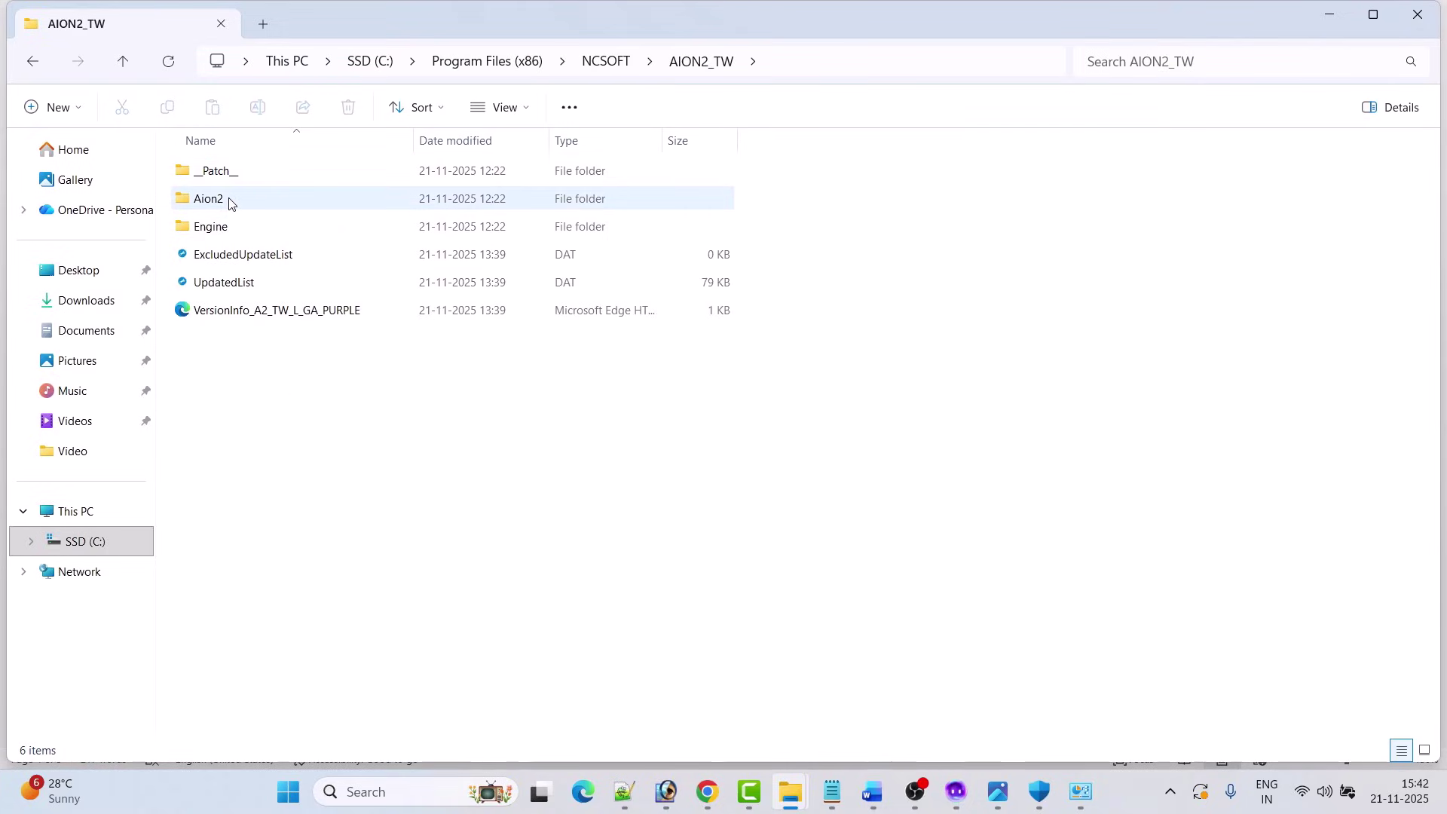
Reach Aion2\Binaries\Win64, right-click the Aion2 executable, then return to the Word guide
{"action": "double_click", "coordinate": [226, 200]}
{"action": "double_click", "coordinate": [233, 175]}
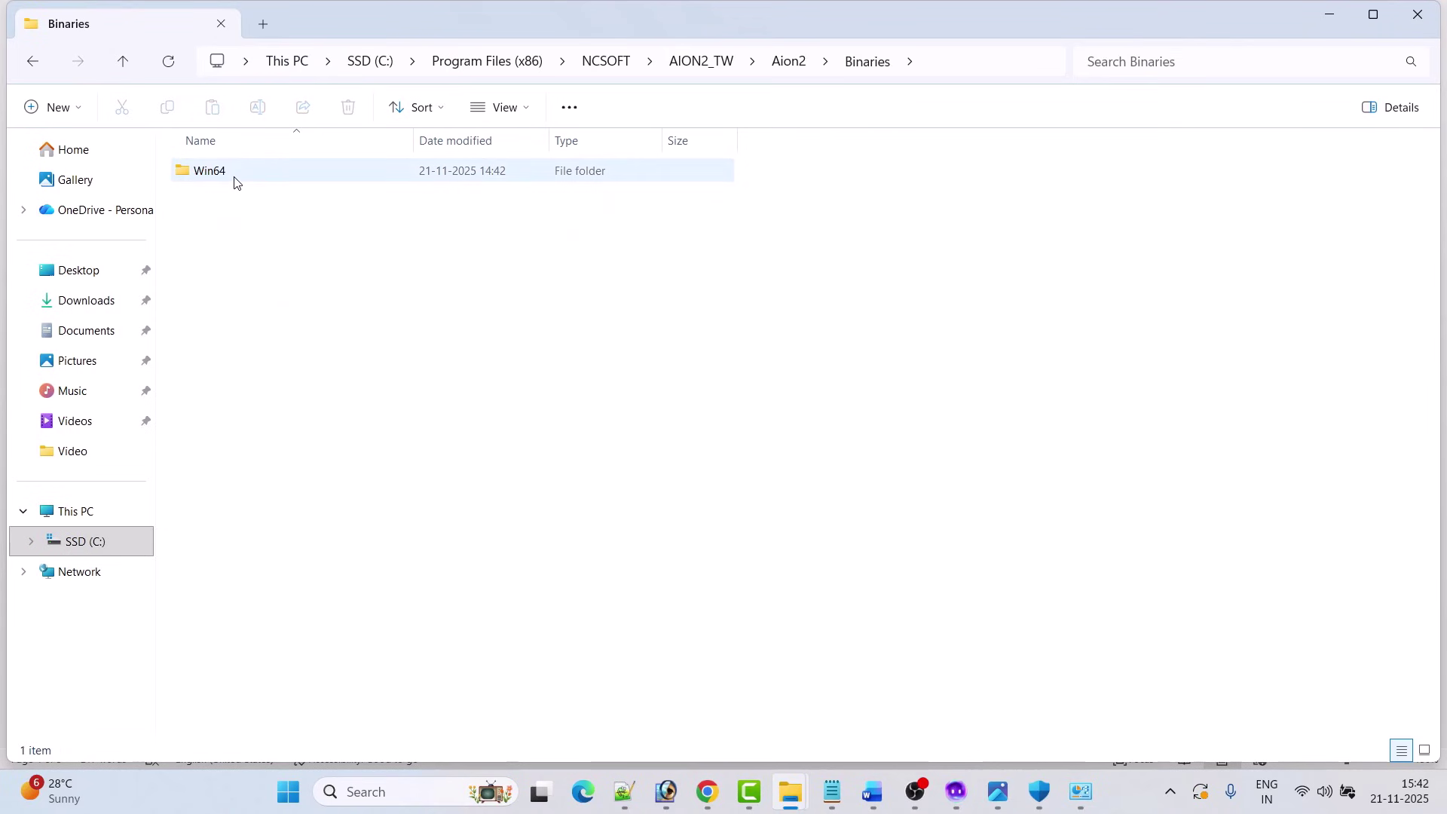
{"action": "left_click", "coordinate": [239, 177]}
{"action": "double_click", "coordinate": [239, 177]}
{"action": "right_click", "coordinate": [232, 229]}
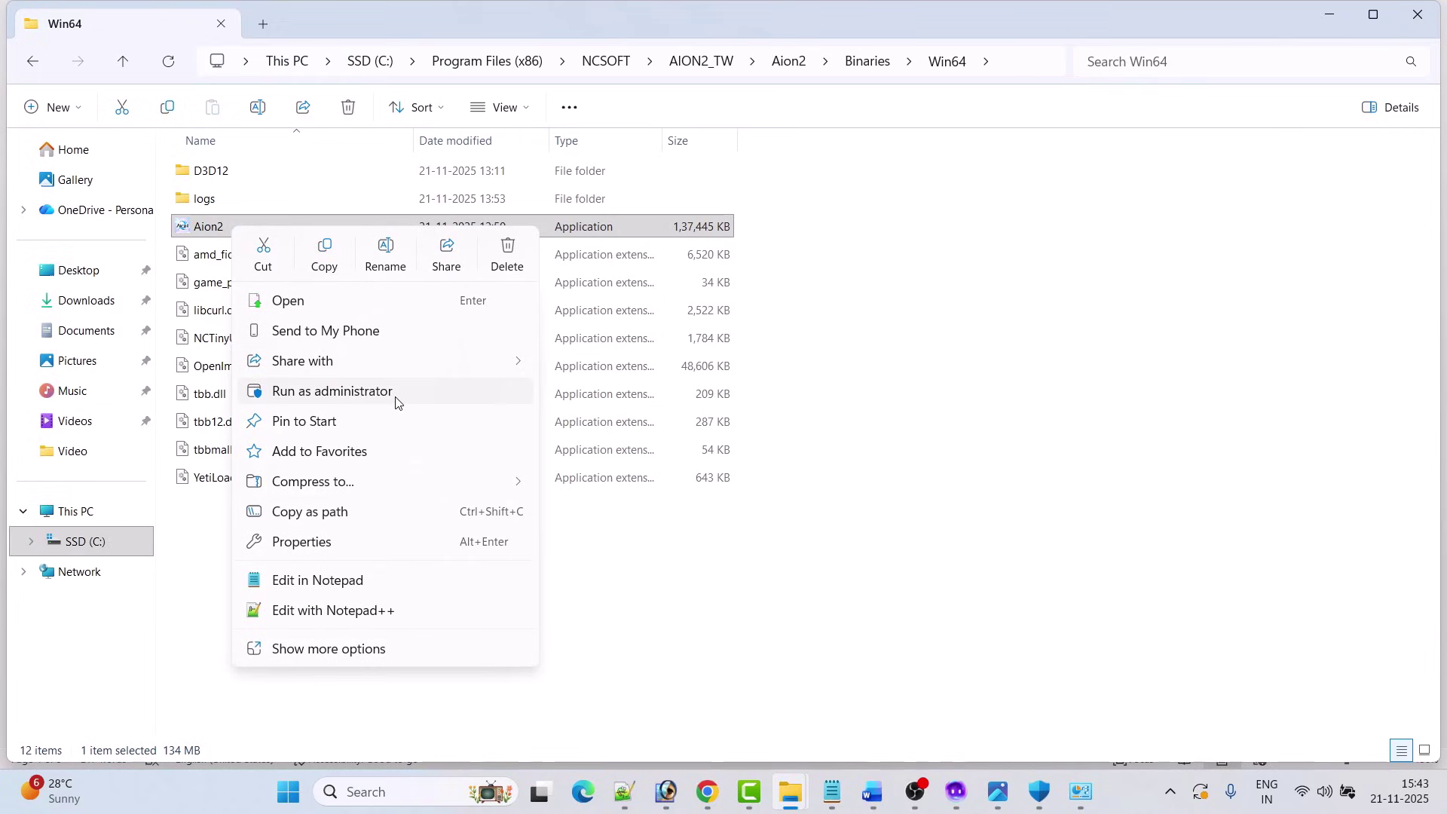
{"action": "key", "text": "alt+Tab"}
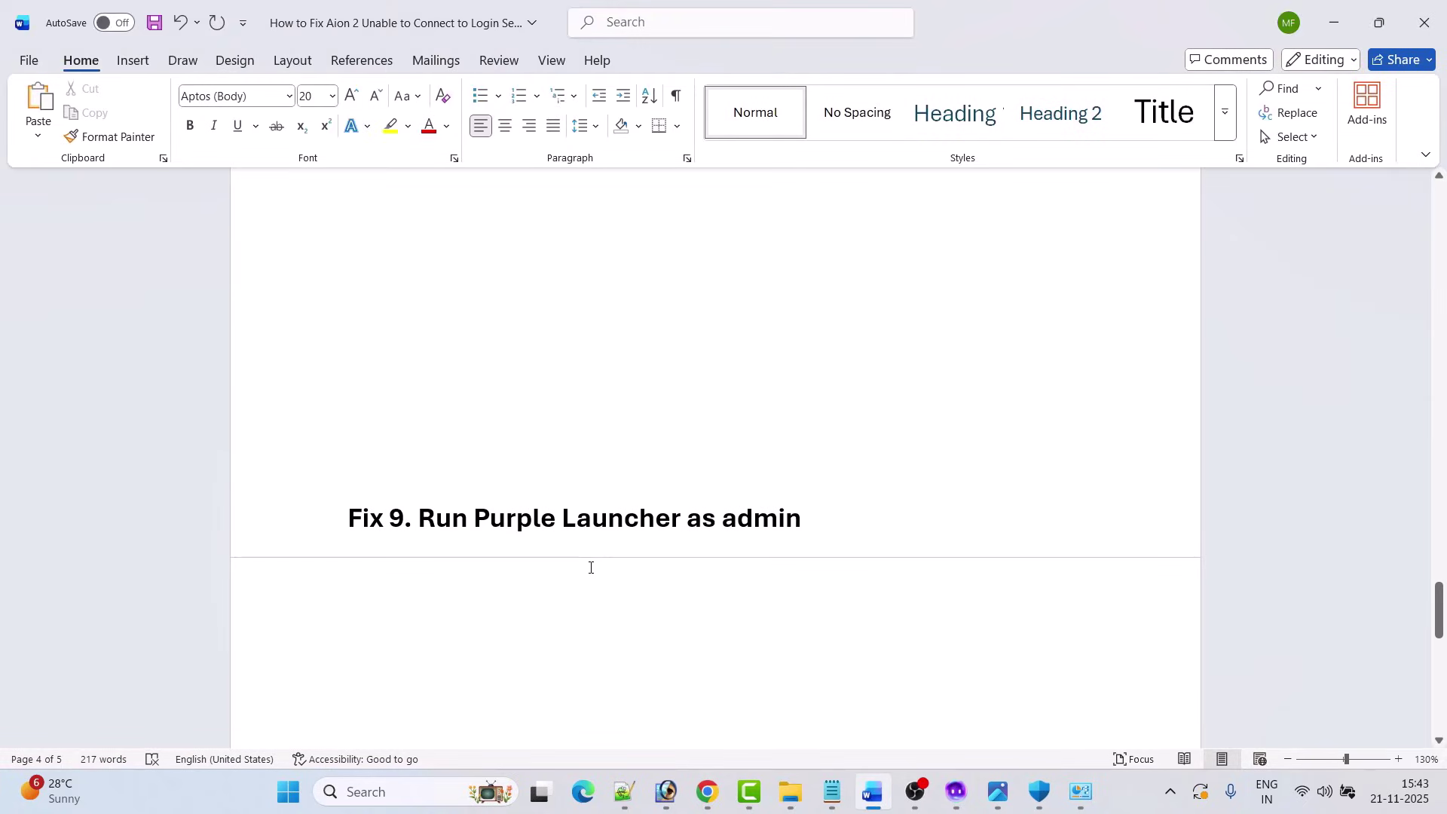
Search 'purple', run PURPLE as administrator, and scroll the guide to Fix 10
{"action": "left_click", "coordinate": [396, 792]}
{"action": "type", "text": "purple"}
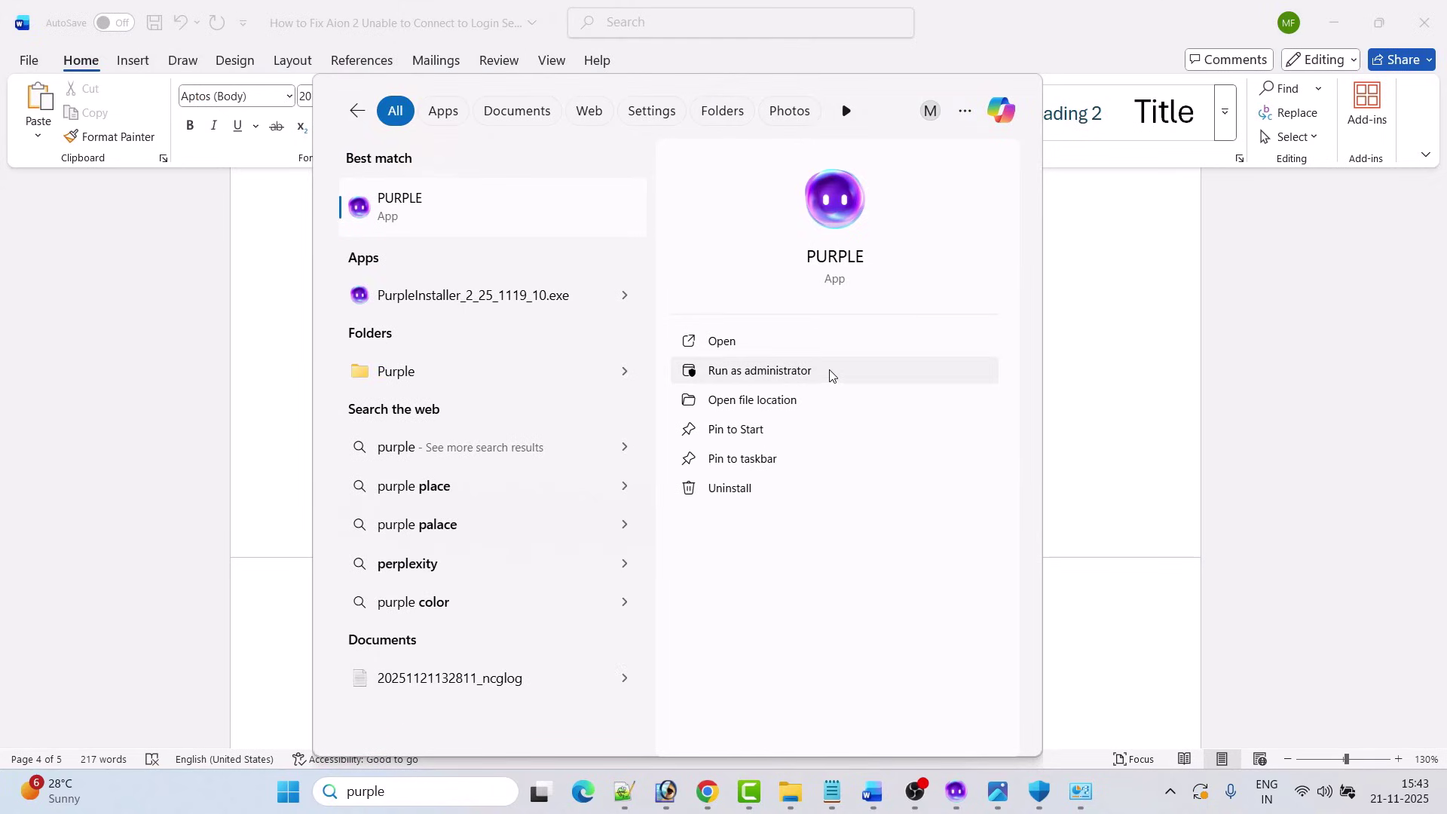
{"action": "left_click", "coordinate": [1151, 452]}
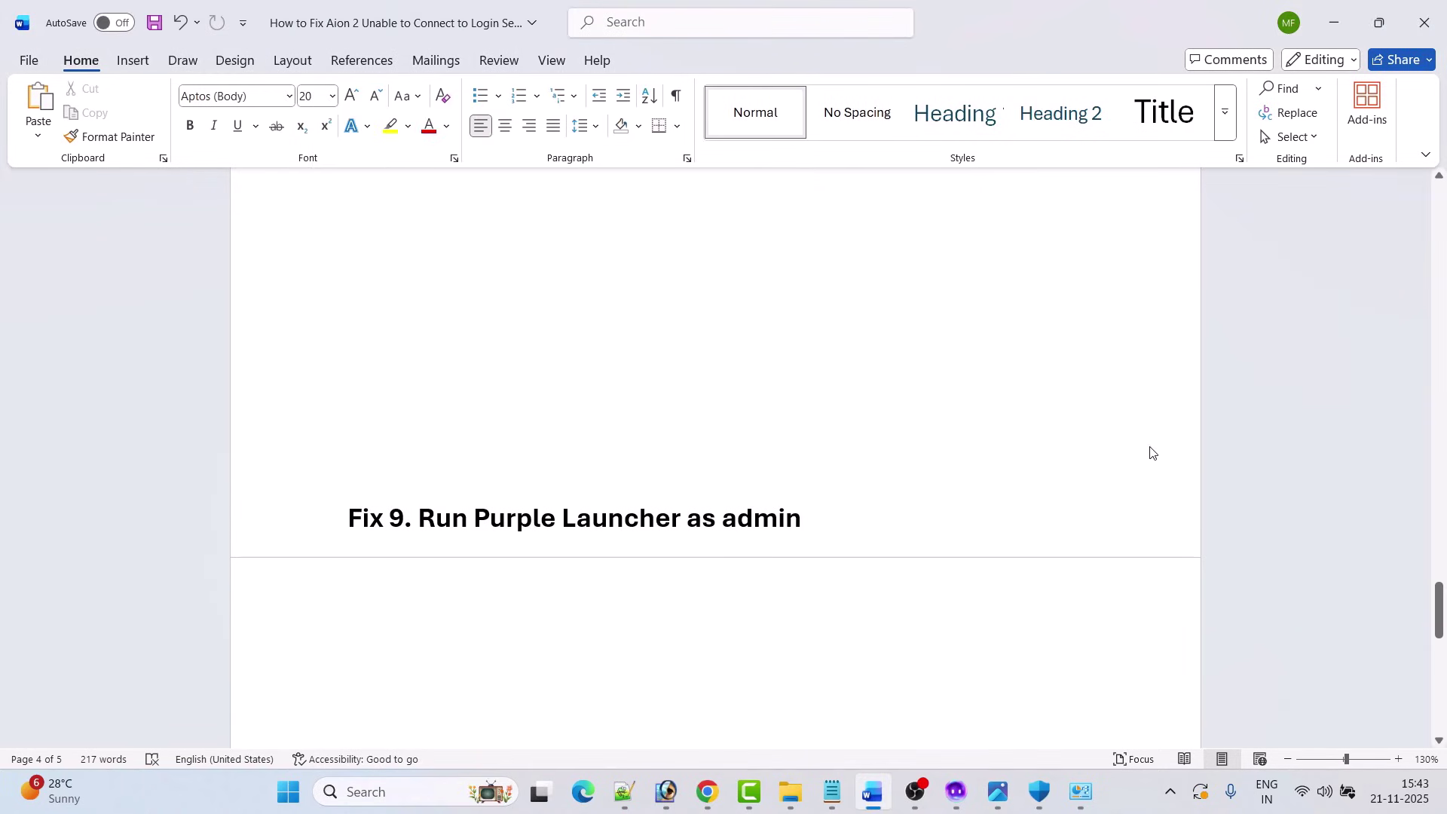
{"action": "scroll", "coordinate": [777, 539], "scroll_direction": "down", "scroll_amount": 10}
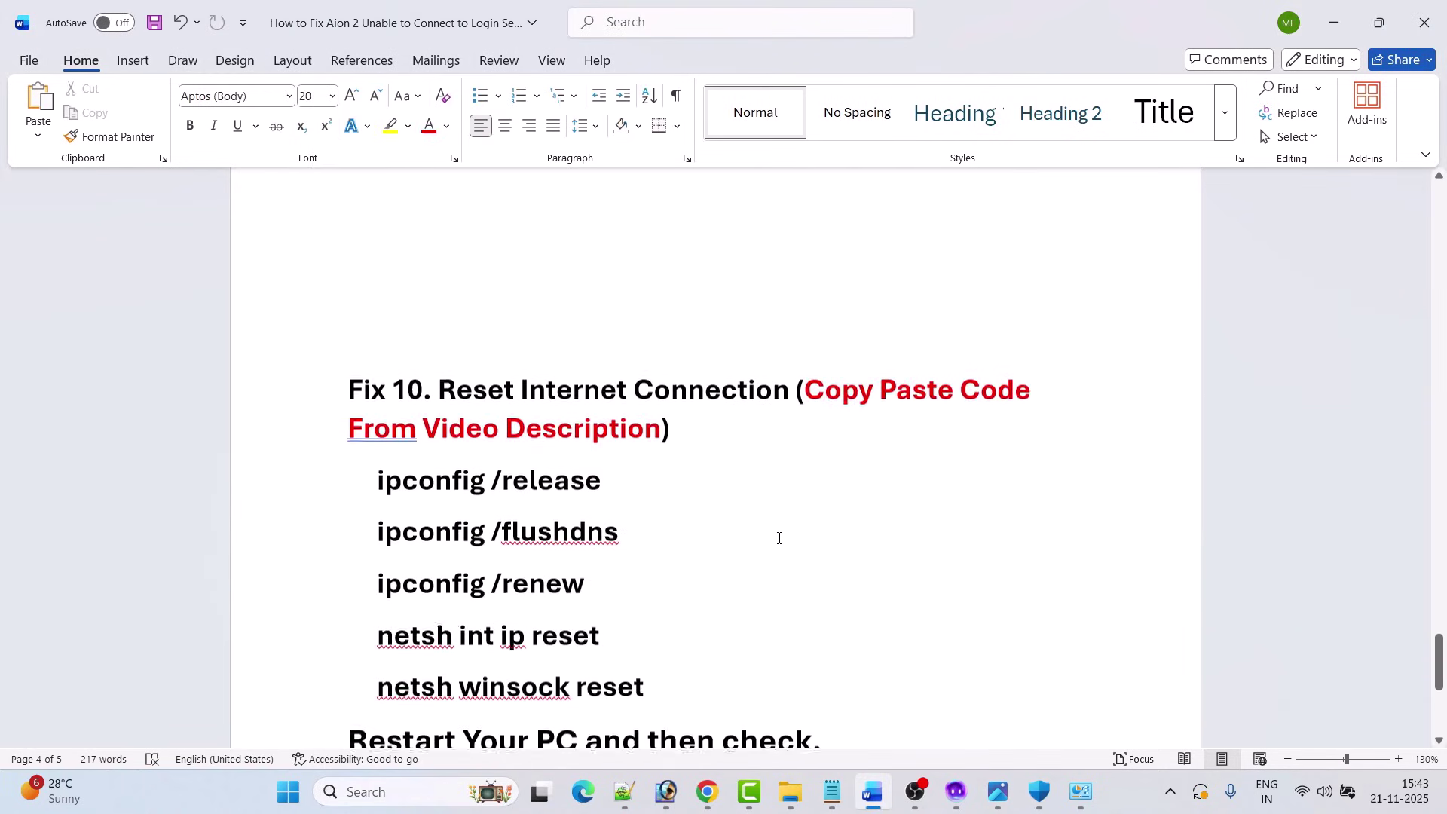
Open an administrator Command Prompt via 'cmd' search and run ipconfig /release copied from Word
{"action": "left_click", "coordinate": [409, 790]}
{"action": "type", "text": "cmd"}
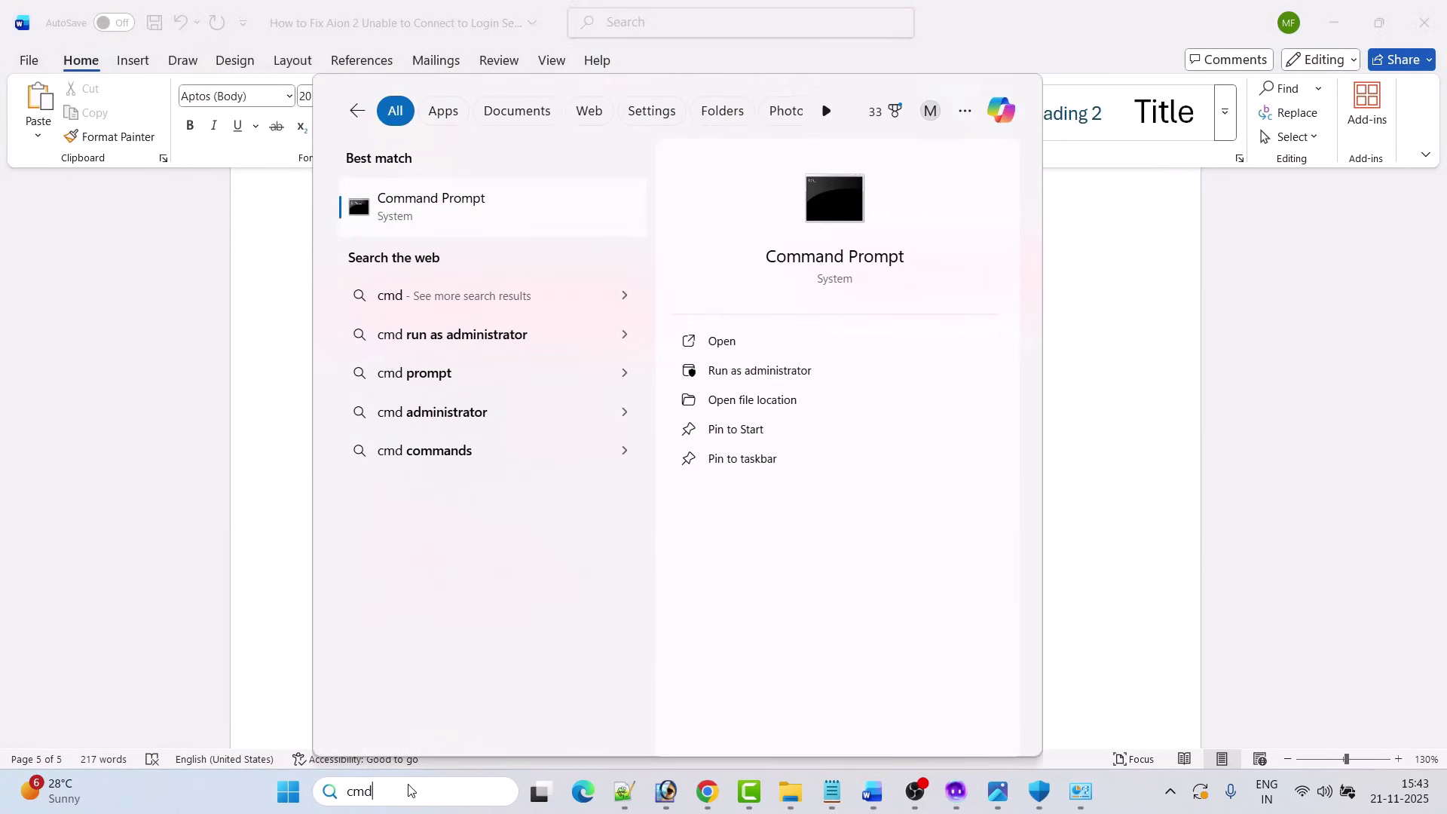
{"action": "left_click", "coordinate": [829, 381]}
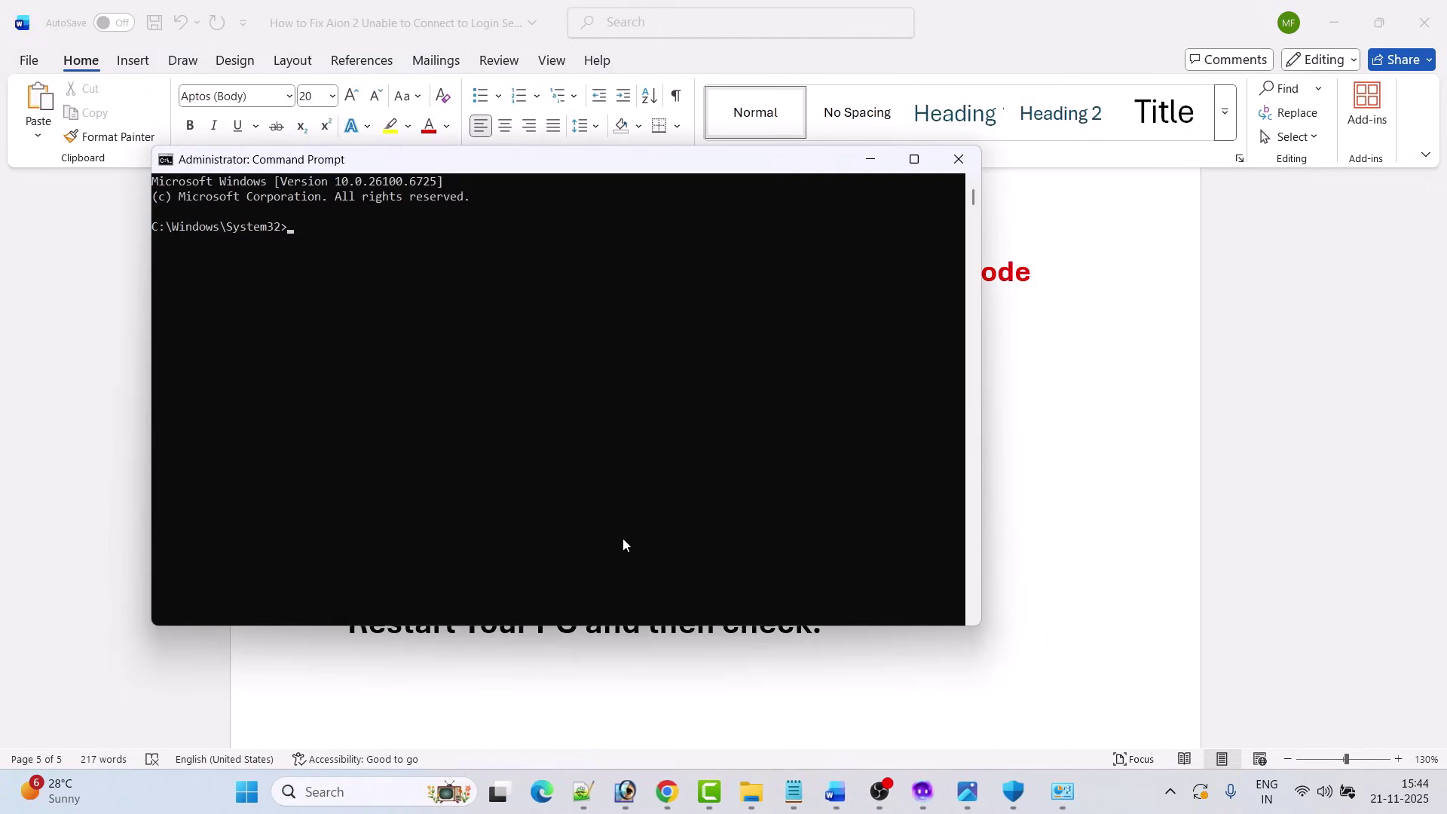
{"action": "left_click", "coordinate": [361, 441]}
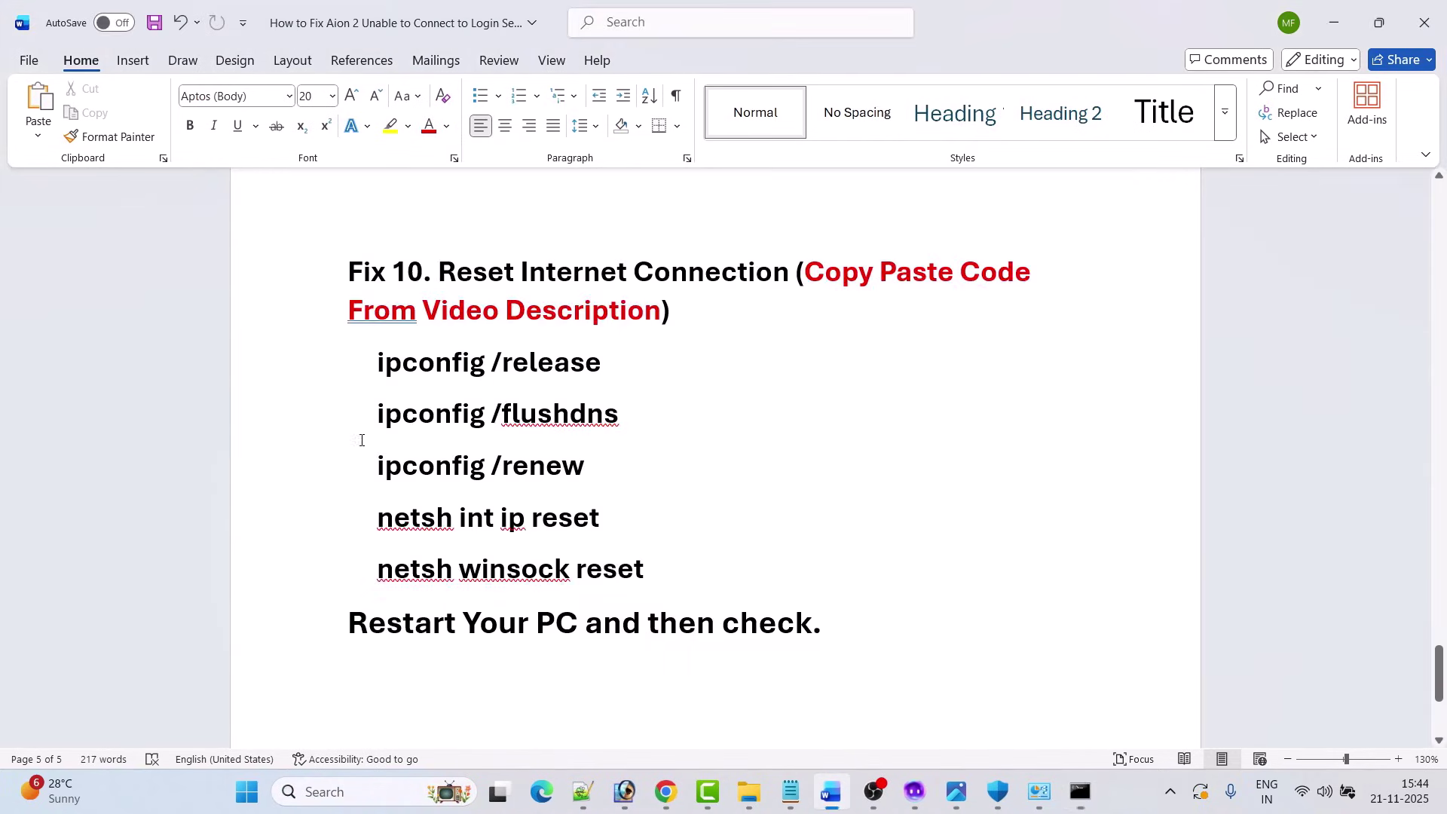
{"action": "left_click_drag", "start_coordinate": [611, 362], "coordinate": [379, 363]}
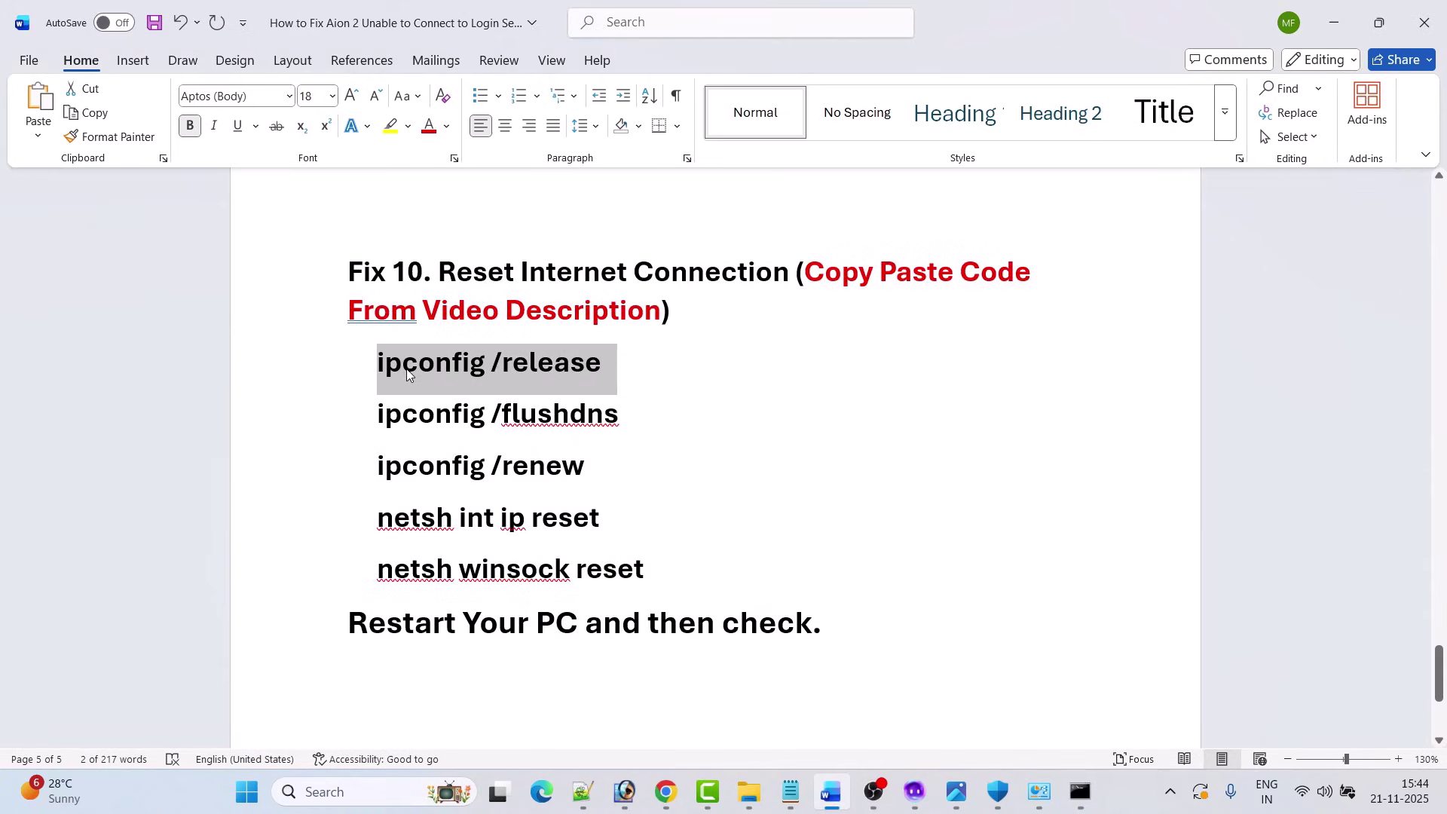
{"action": "key", "text": "alt+Tab"}
{"action": "type", "text": "ipconfig /release"}
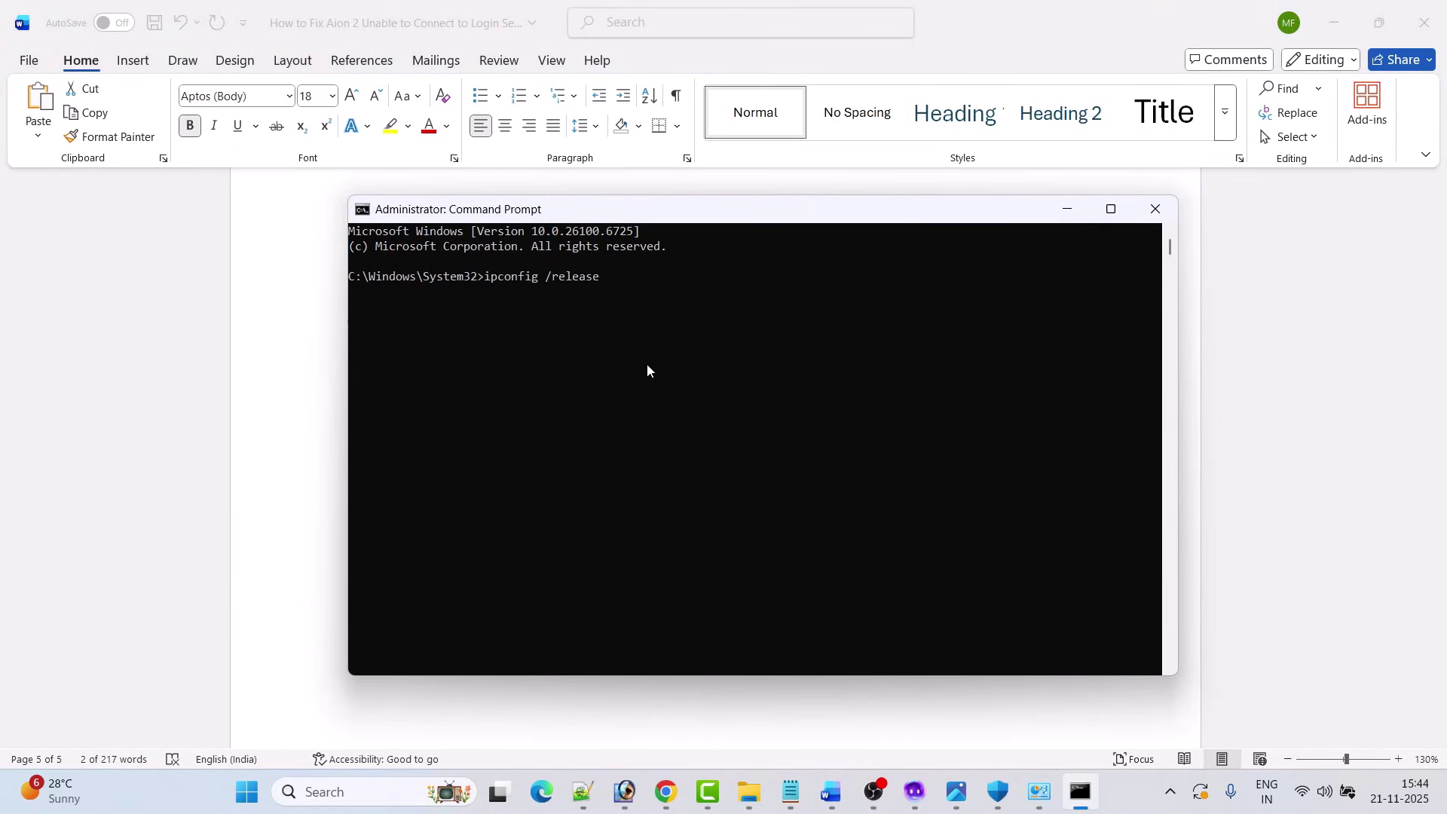
{"action": "key", "text": "Return"}
Run ipconfig /flushdns and ipconfig /renew, each copied from the Word guide
{"action": "key", "text": "alt+Tab"}
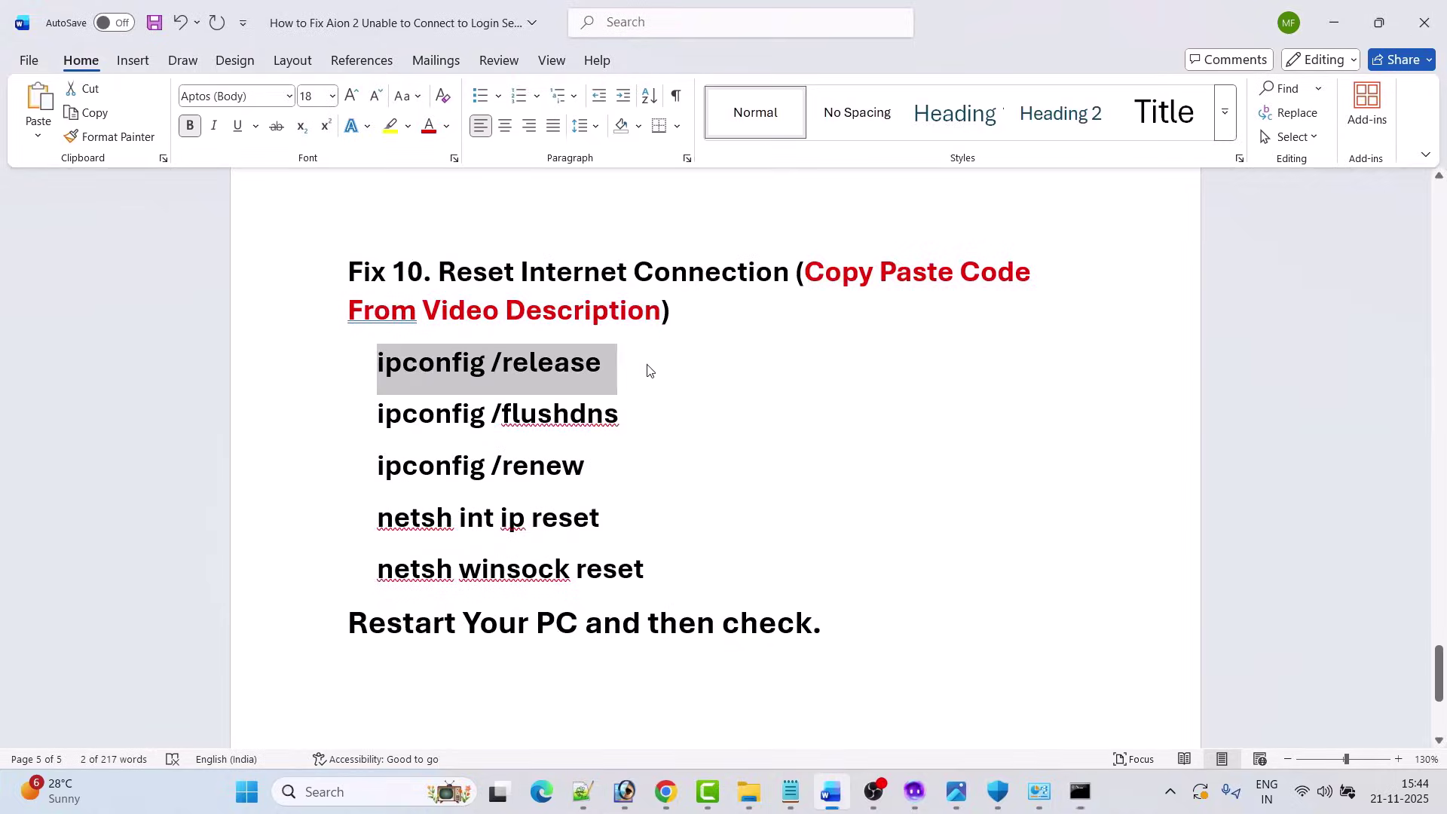
{"action": "left_click_drag", "start_coordinate": [621, 414], "coordinate": [418, 419]}
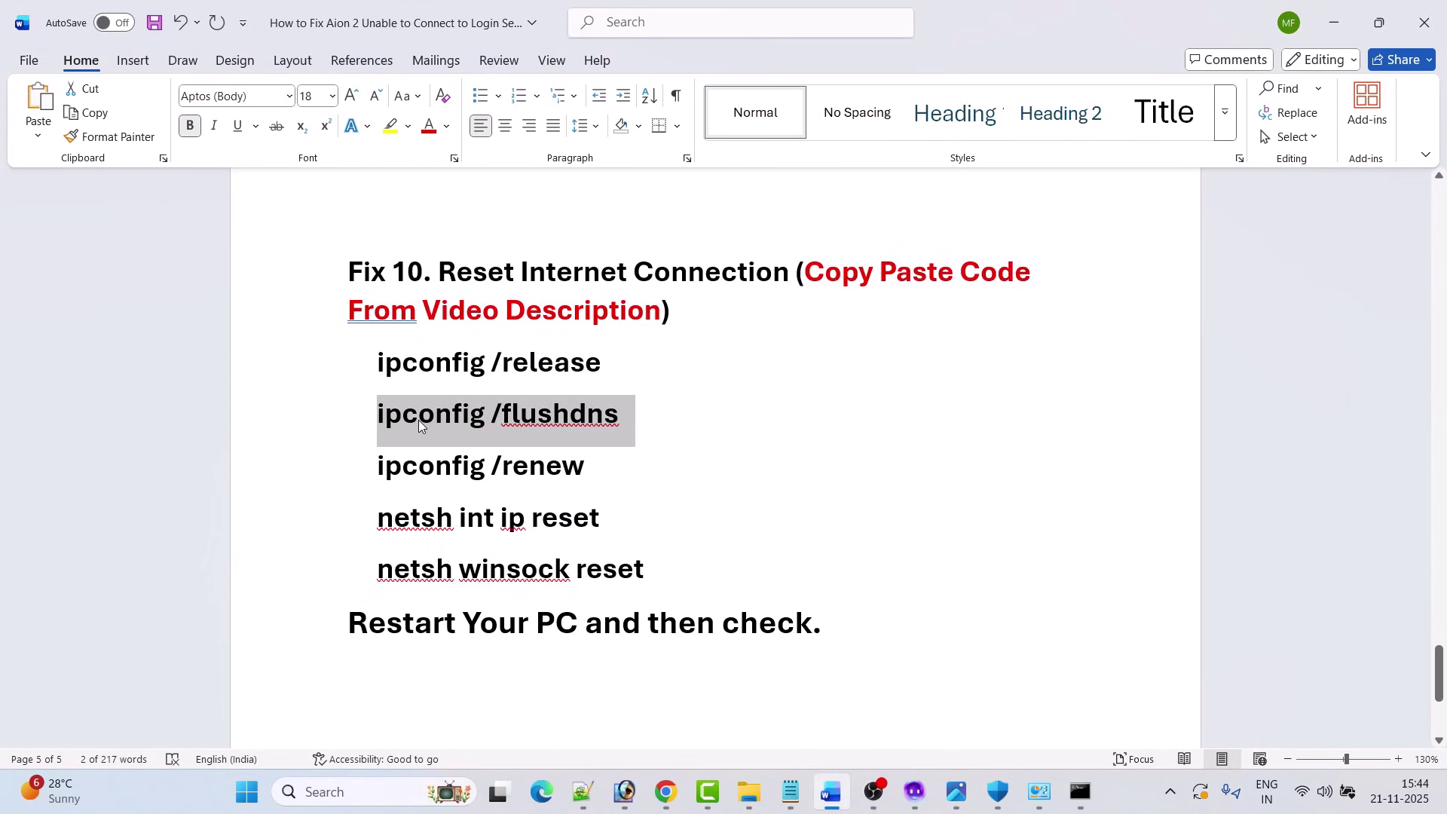
{"action": "key", "text": "alt+Tab"}
{"action": "type", "text": "ipconfig /flushdns"}
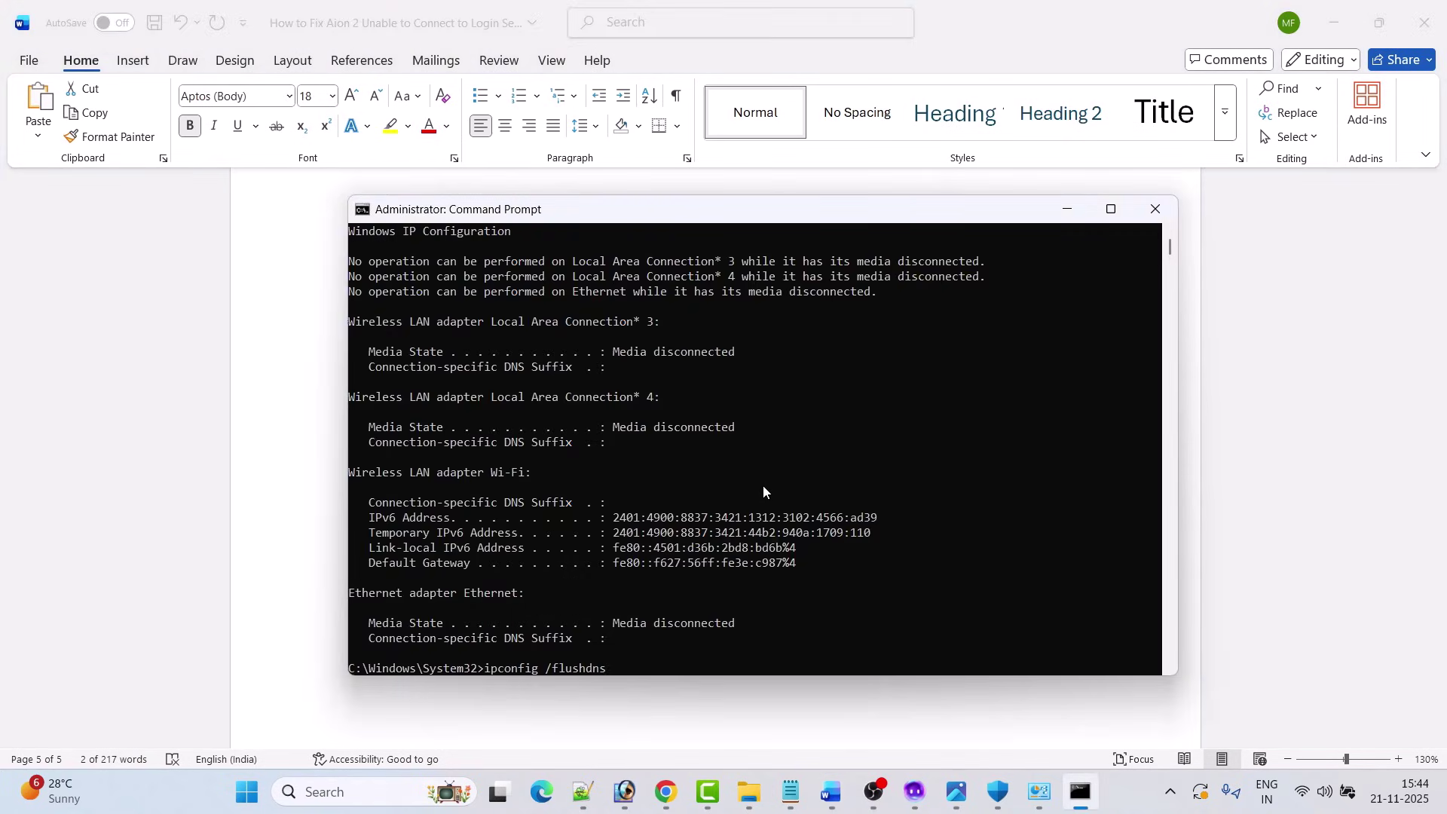
{"action": "key", "text": "Return"}
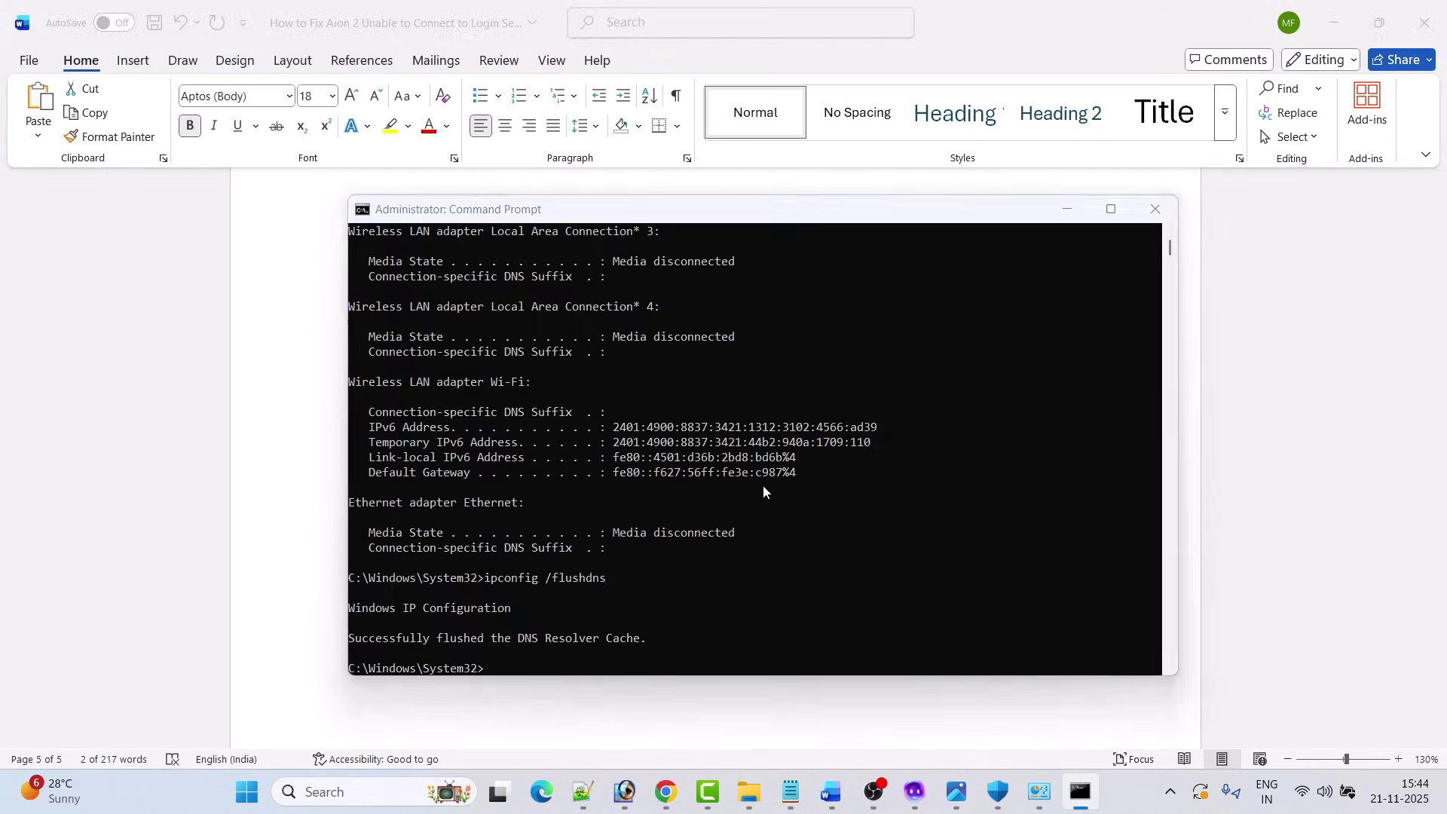
{"action": "key", "text": "alt+Tab"}
{"action": "triple_click", "coordinate": [525, 469]}
{"action": "key", "text": "ctrl+c"}
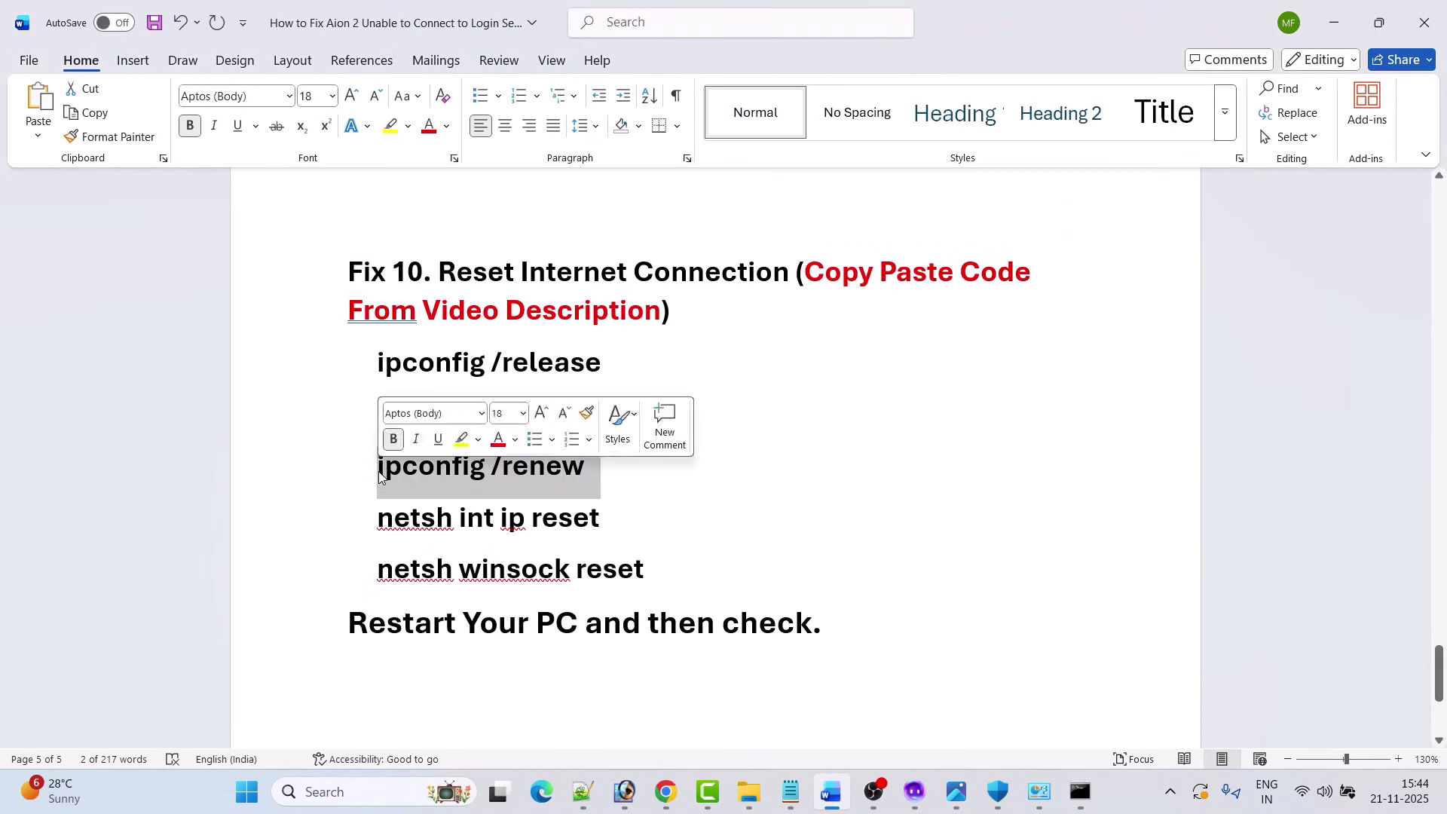
{"action": "key", "text": "alt+Tab"}
{"action": "key", "text": "ctrl+v"}
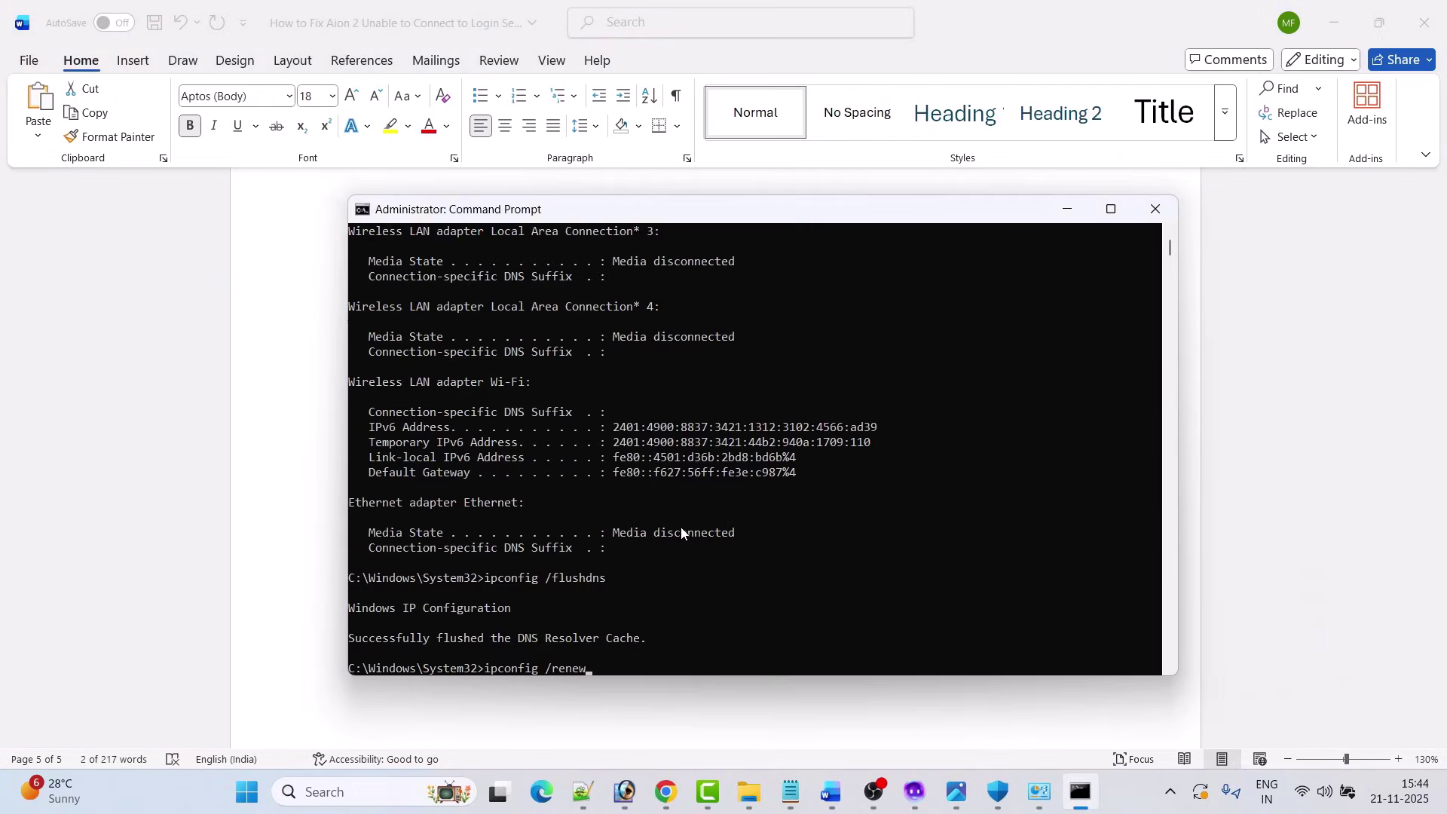
{"action": "key", "text": "Return"}
Run netsh int ip reset and netsh winsock reset from the guide, then close Command Prompt
{"action": "key", "text": "alt+Tab"}
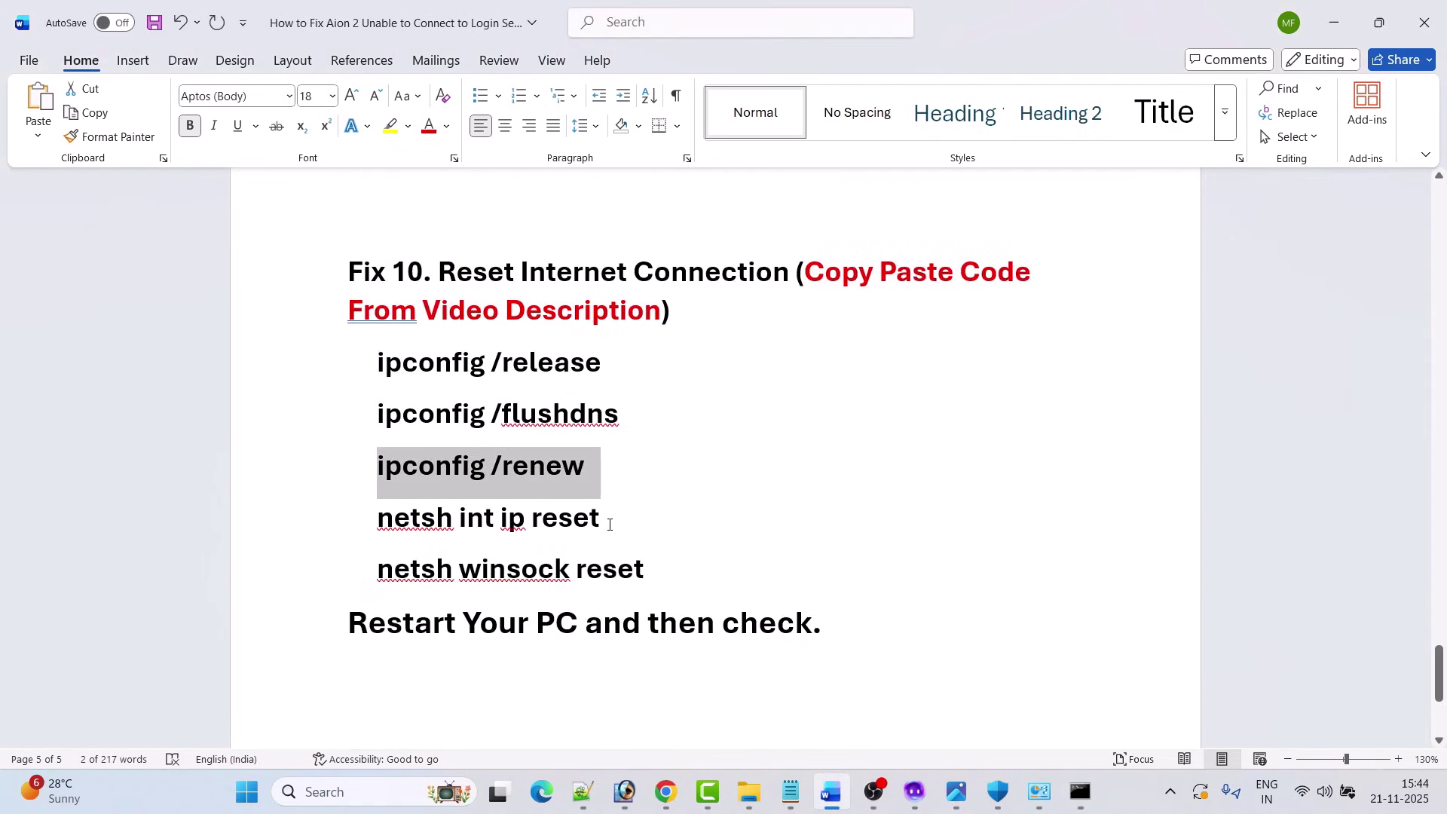
{"action": "triple_click", "coordinate": [426, 522]}
{"action": "key", "text": "ctrl+c"}
{"action": "key", "text": "alt+Tab"}
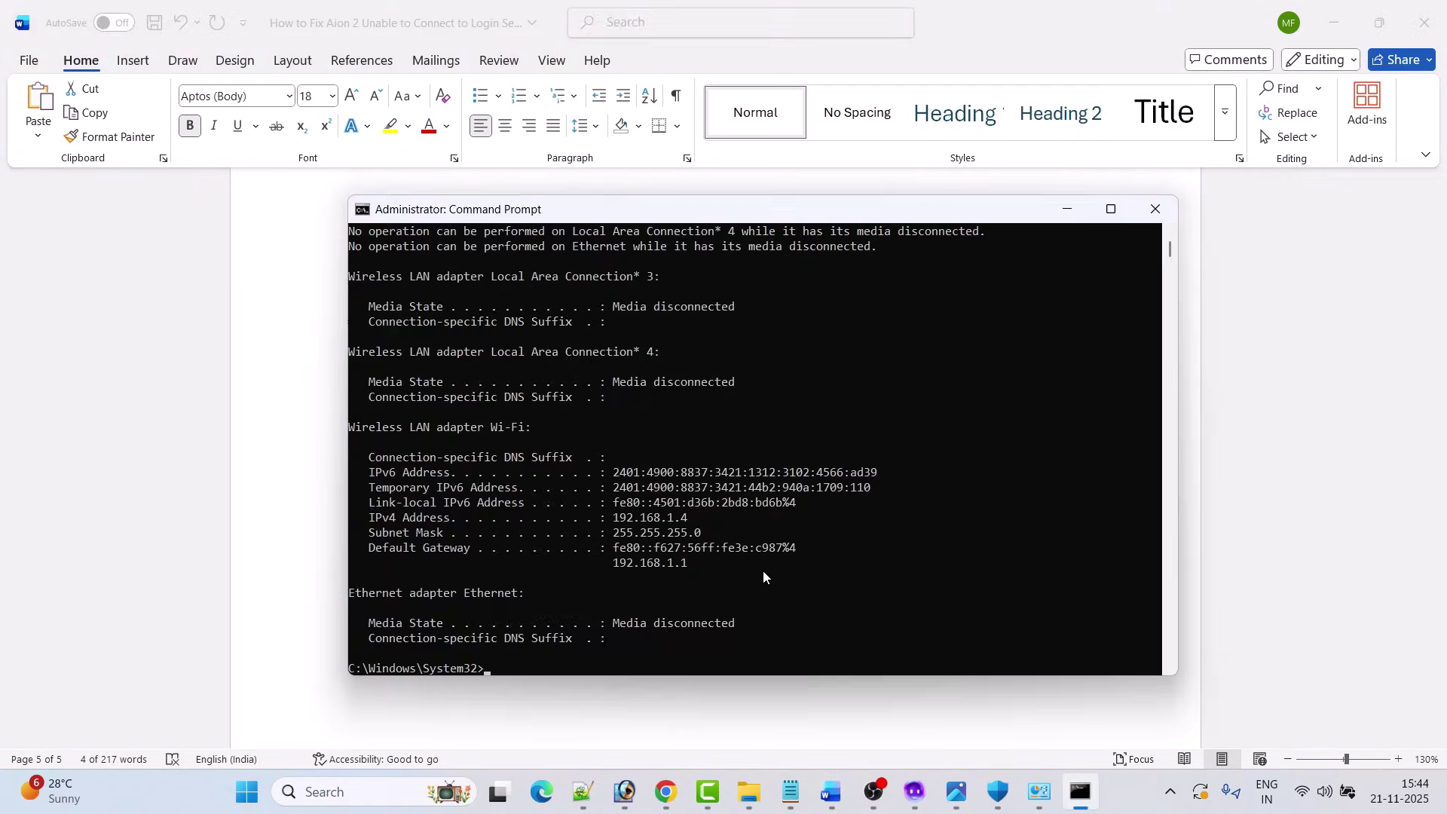
{"action": "key", "text": "ctrl+v"}
{"action": "key", "text": "Return"}
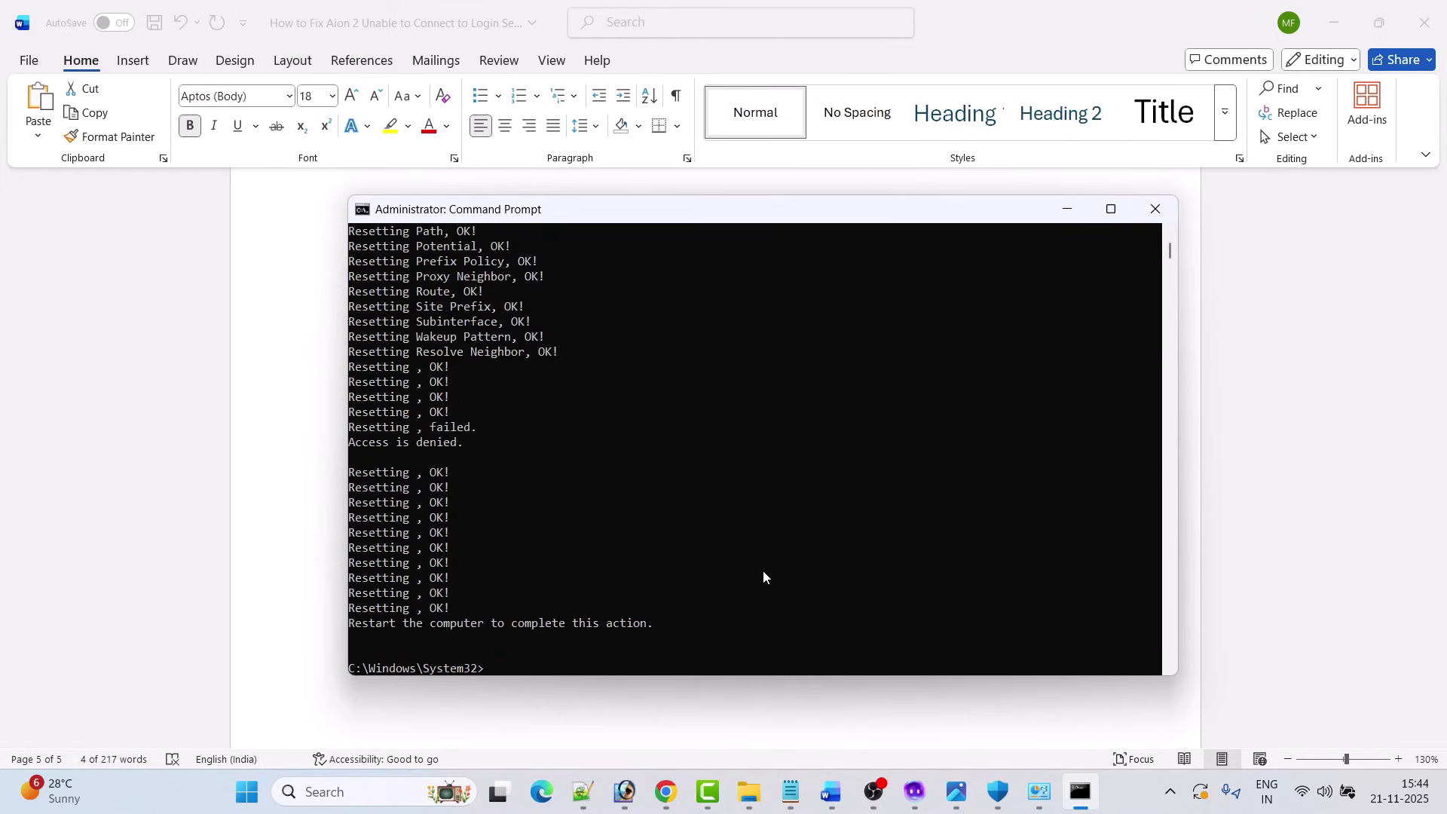
{"action": "key", "text": "alt+Tab"}
{"action": "triple_click", "coordinate": [394, 571]}
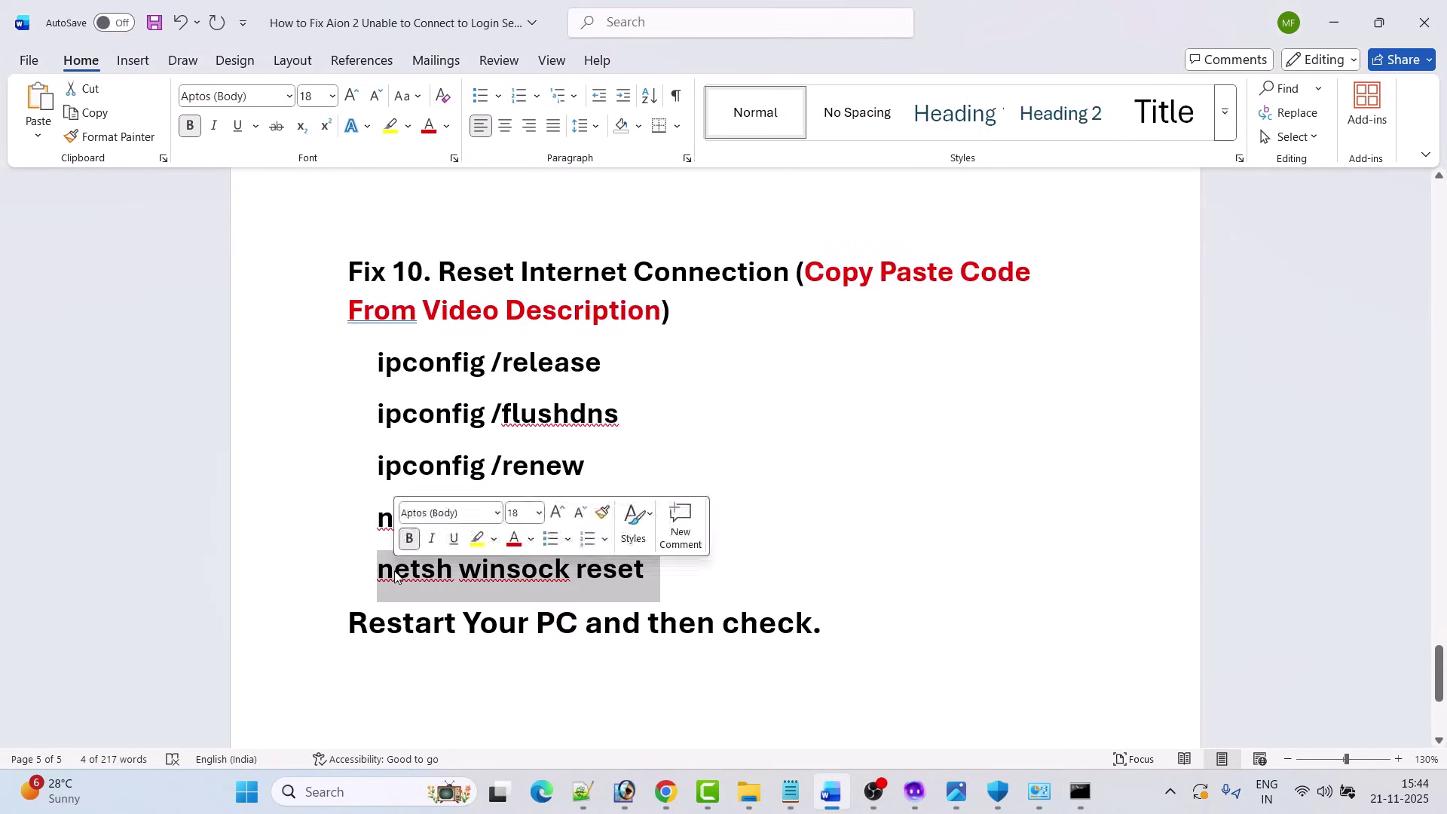
{"action": "key", "text": "ctrl+c"}
{"action": "key", "text": "alt+Tab"}
{"action": "key", "text": "ctrl+v"}
{"action": "key", "text": "Return"}
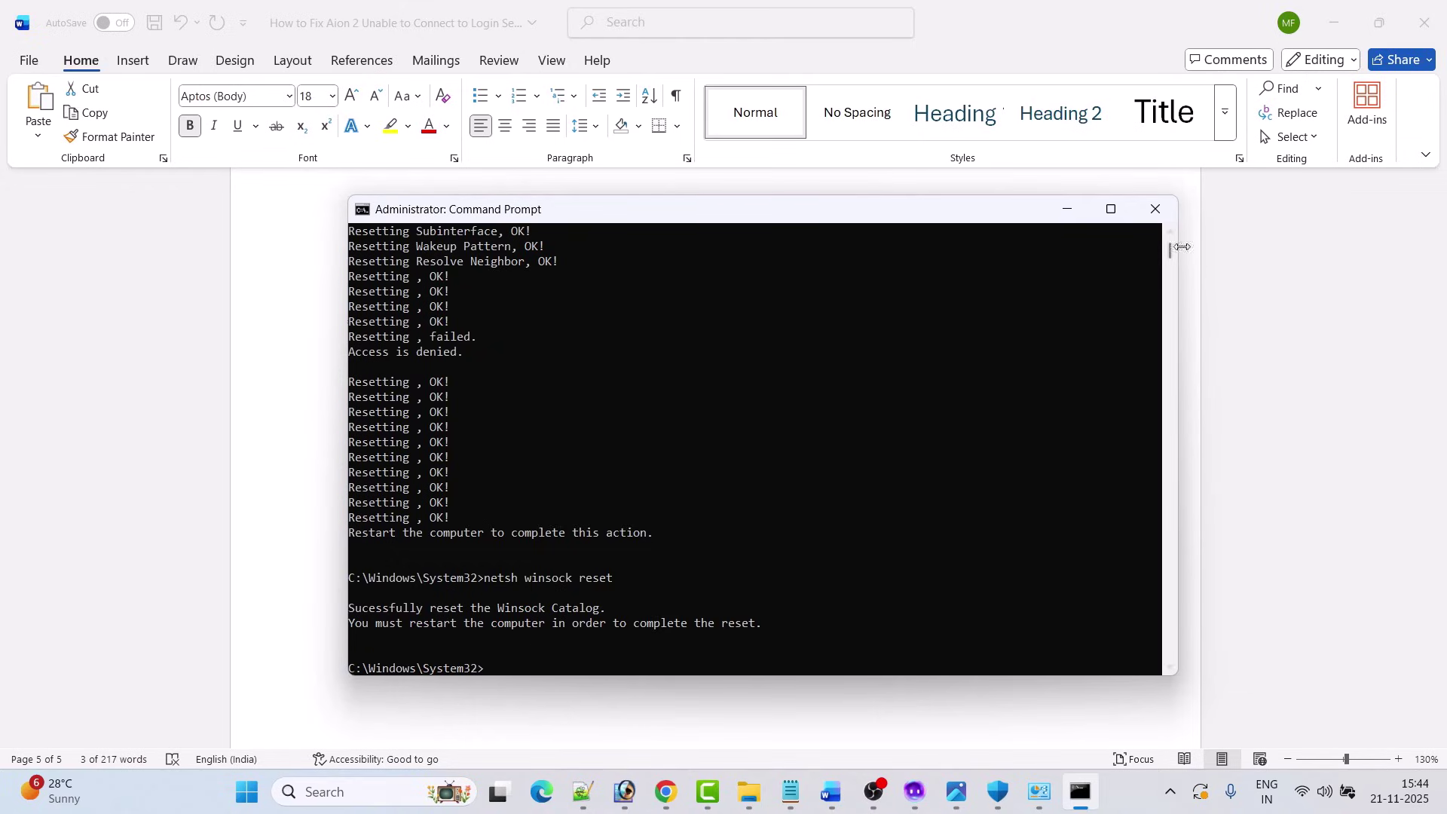
{"action": "left_click", "coordinate": [1156, 210]}
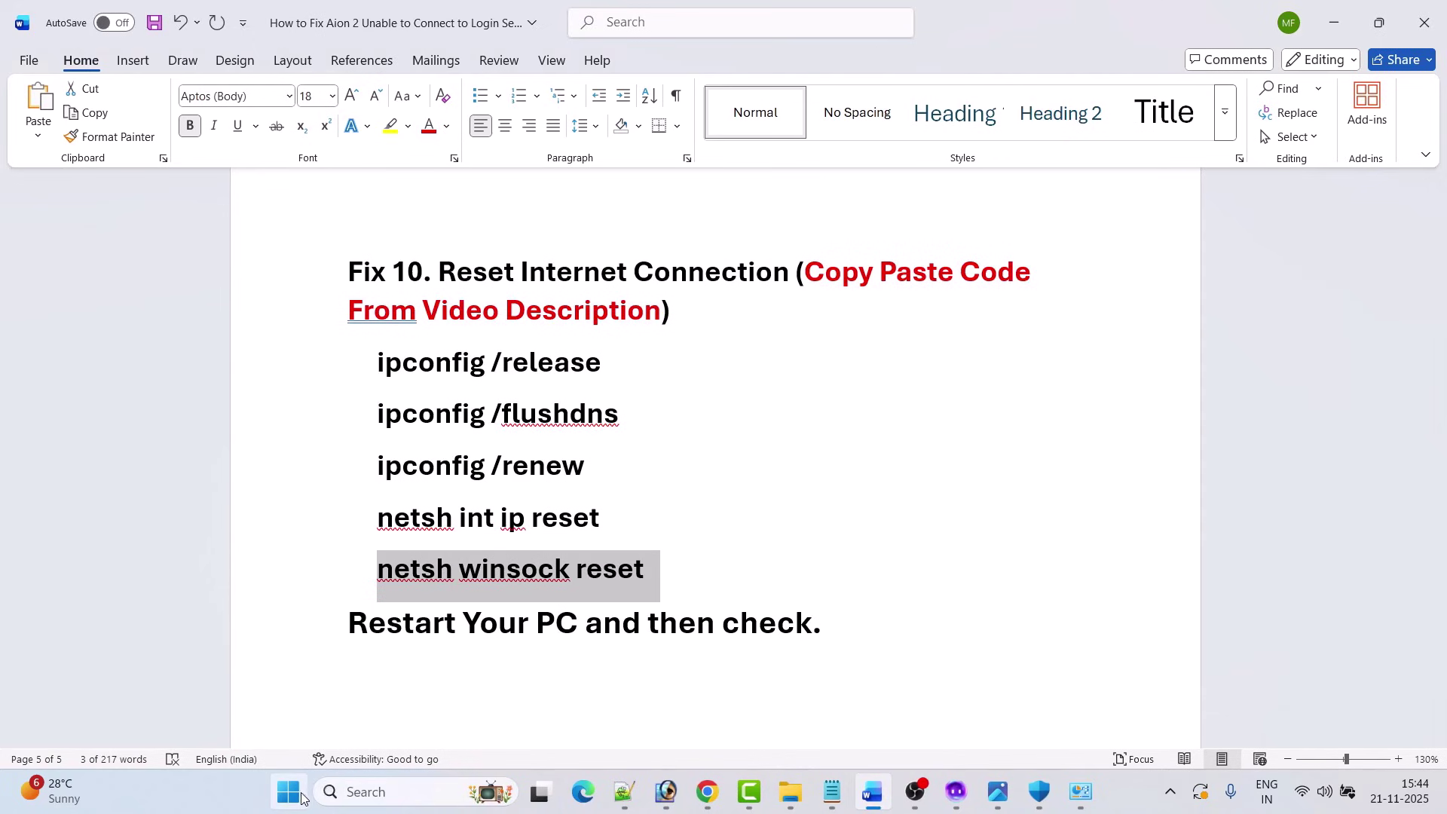
{"action": "left_click", "coordinate": [288, 791]}
{"action": "left_click", "coordinate": [957, 726]}
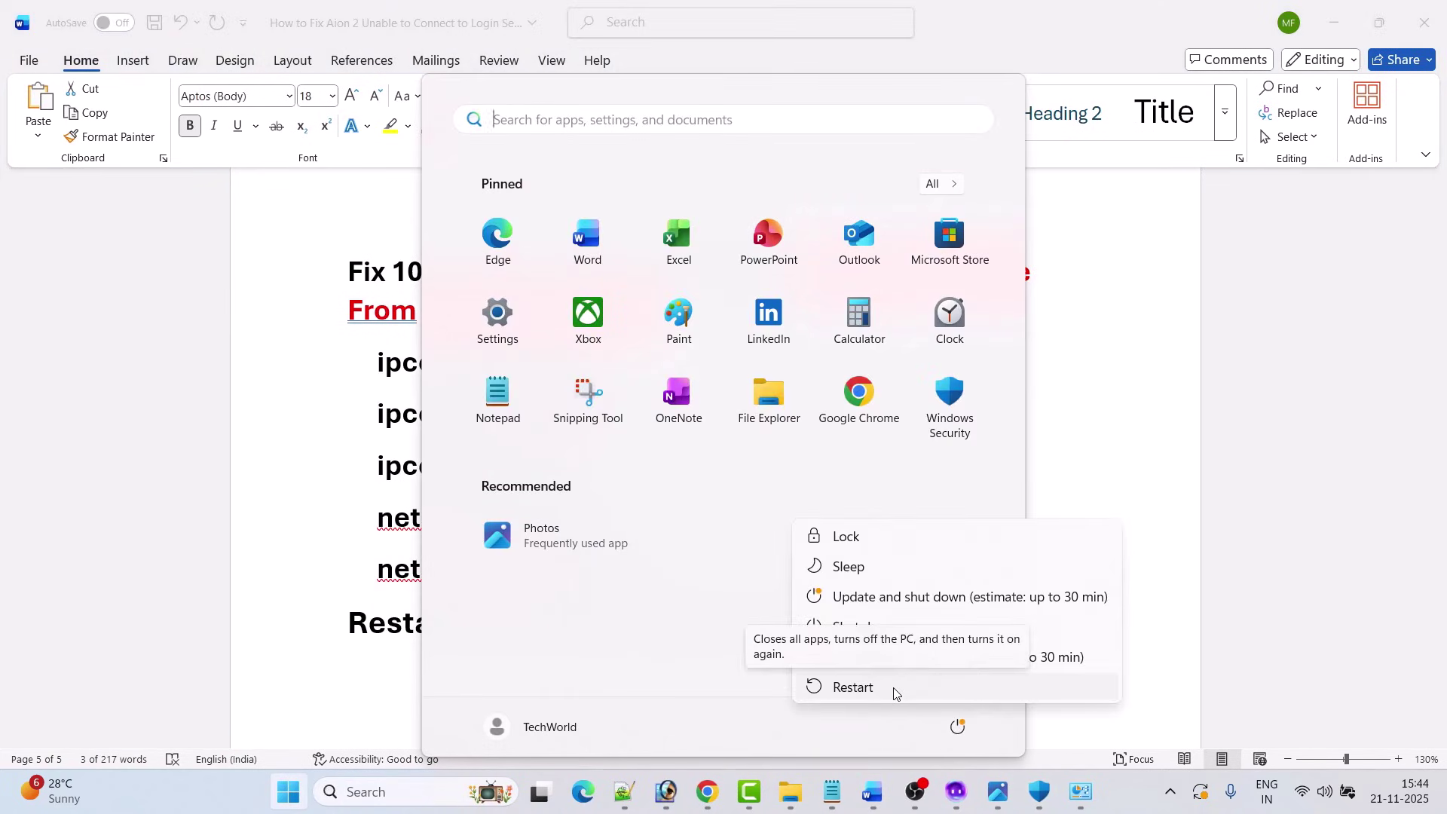
{"action": "left_click", "coordinate": [324, 681]}
{"action": "left_click", "coordinate": [325, 682]}
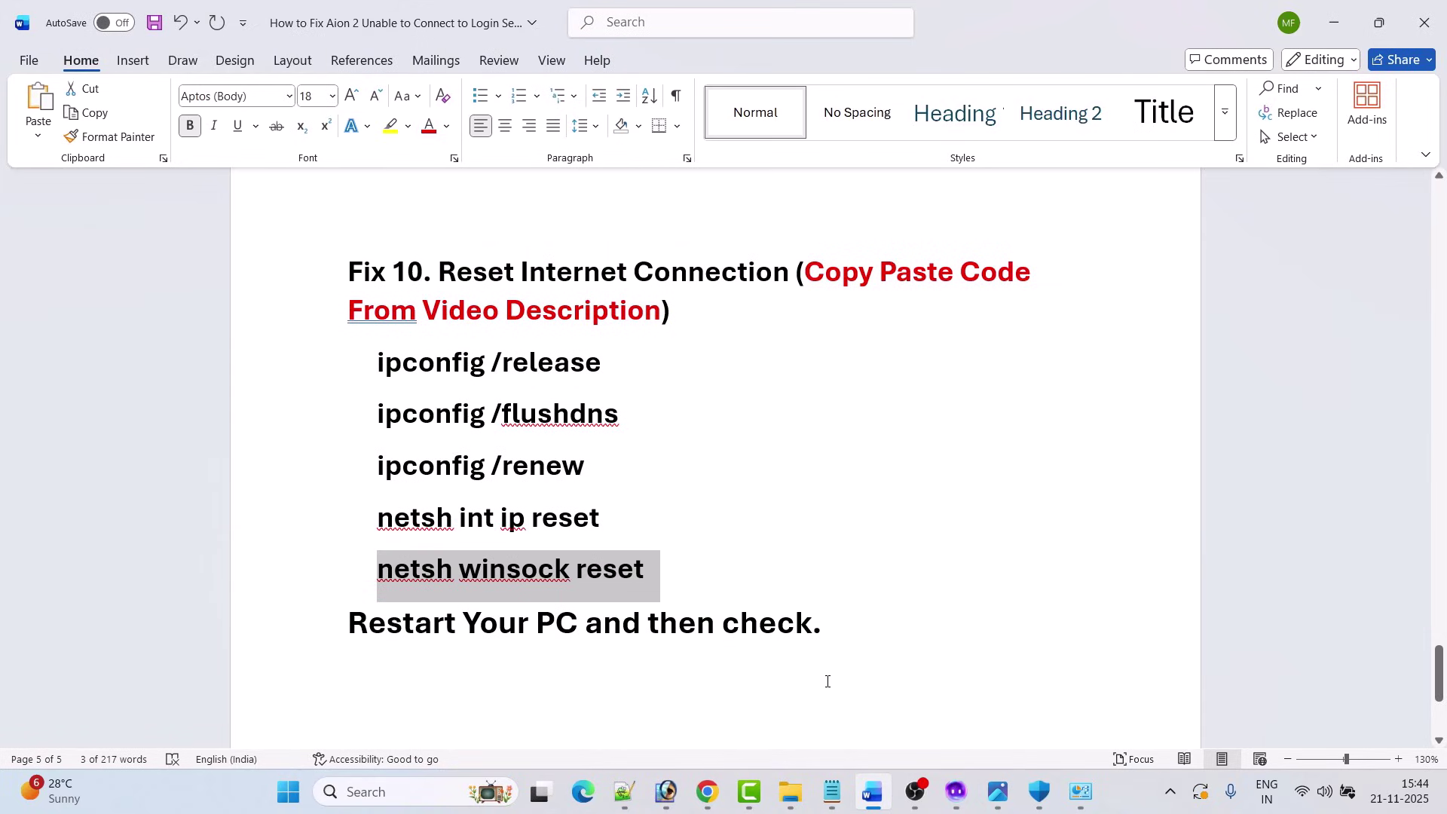
{"action": "scroll", "coordinate": [780, 617], "scroll_direction": "down", "scroll_amount": 5}
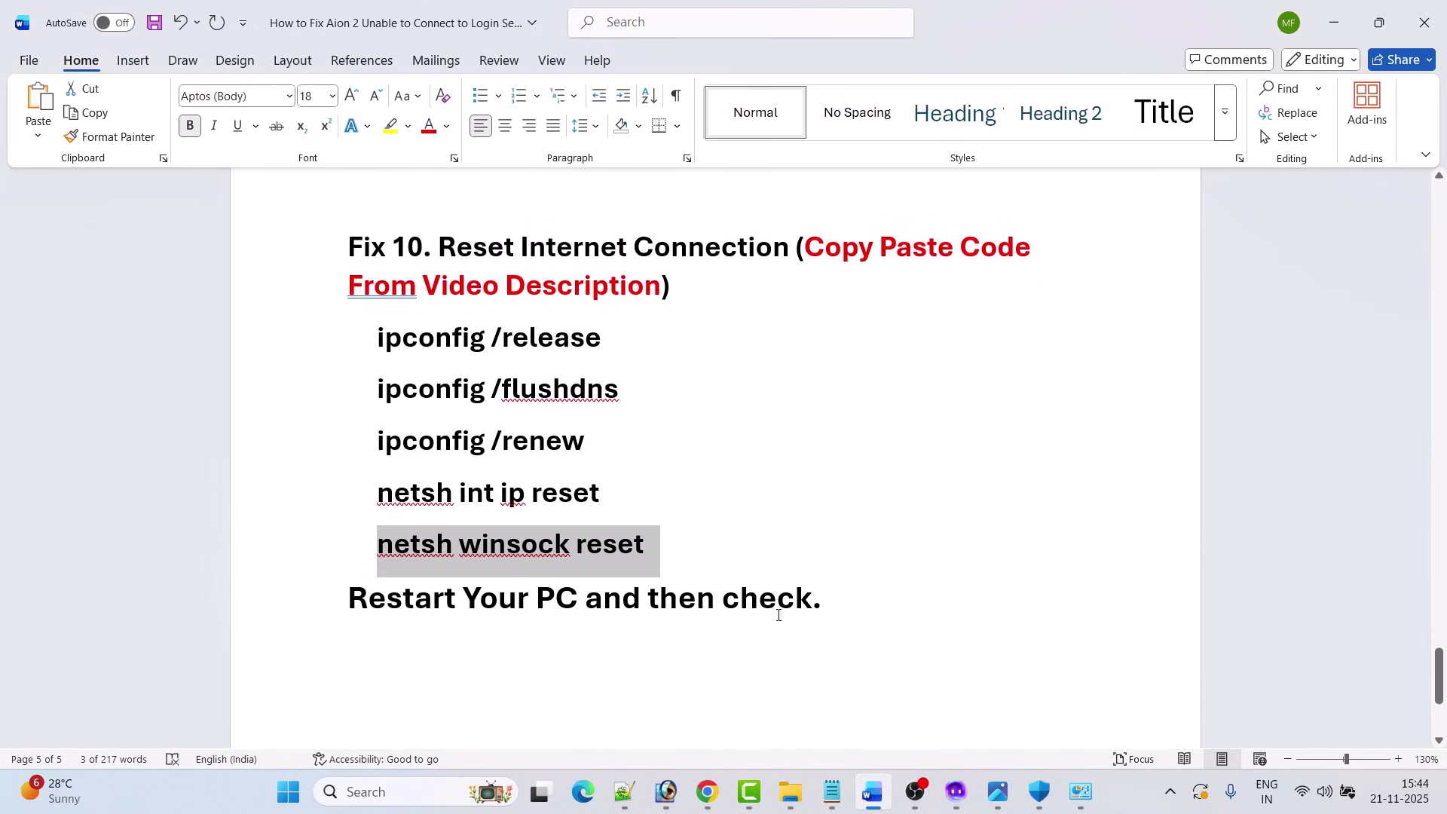
{"action": "left_click_drag", "start_coordinate": [720, 649], "coordinate": [450, 648]}
{"action": "left_click", "coordinate": [768, 652]}
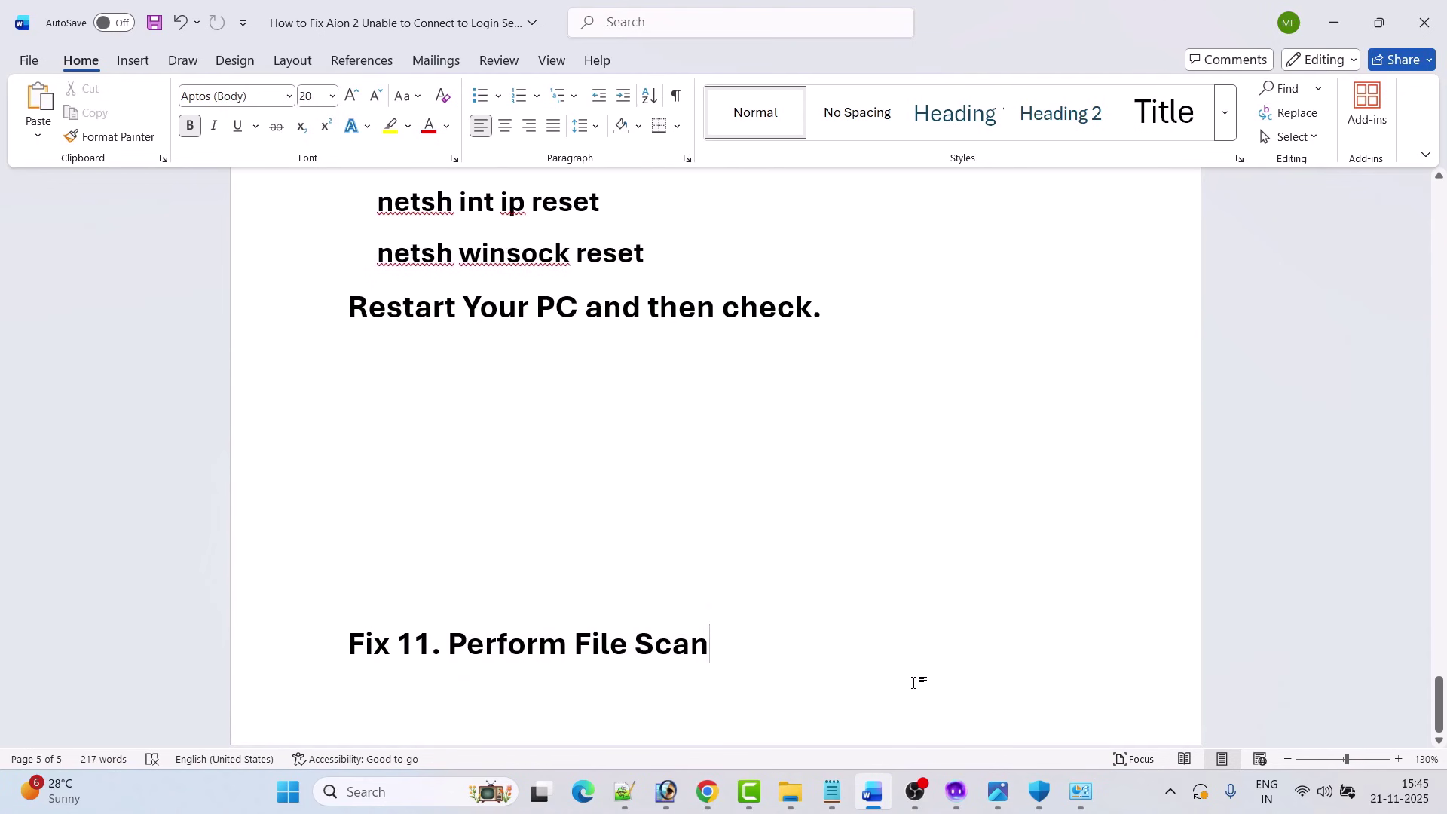
In PURPLE's File Scan and Game Settings, initiate an AION2 file scan, then start the game
{"action": "left_click", "coordinate": [956, 791]}
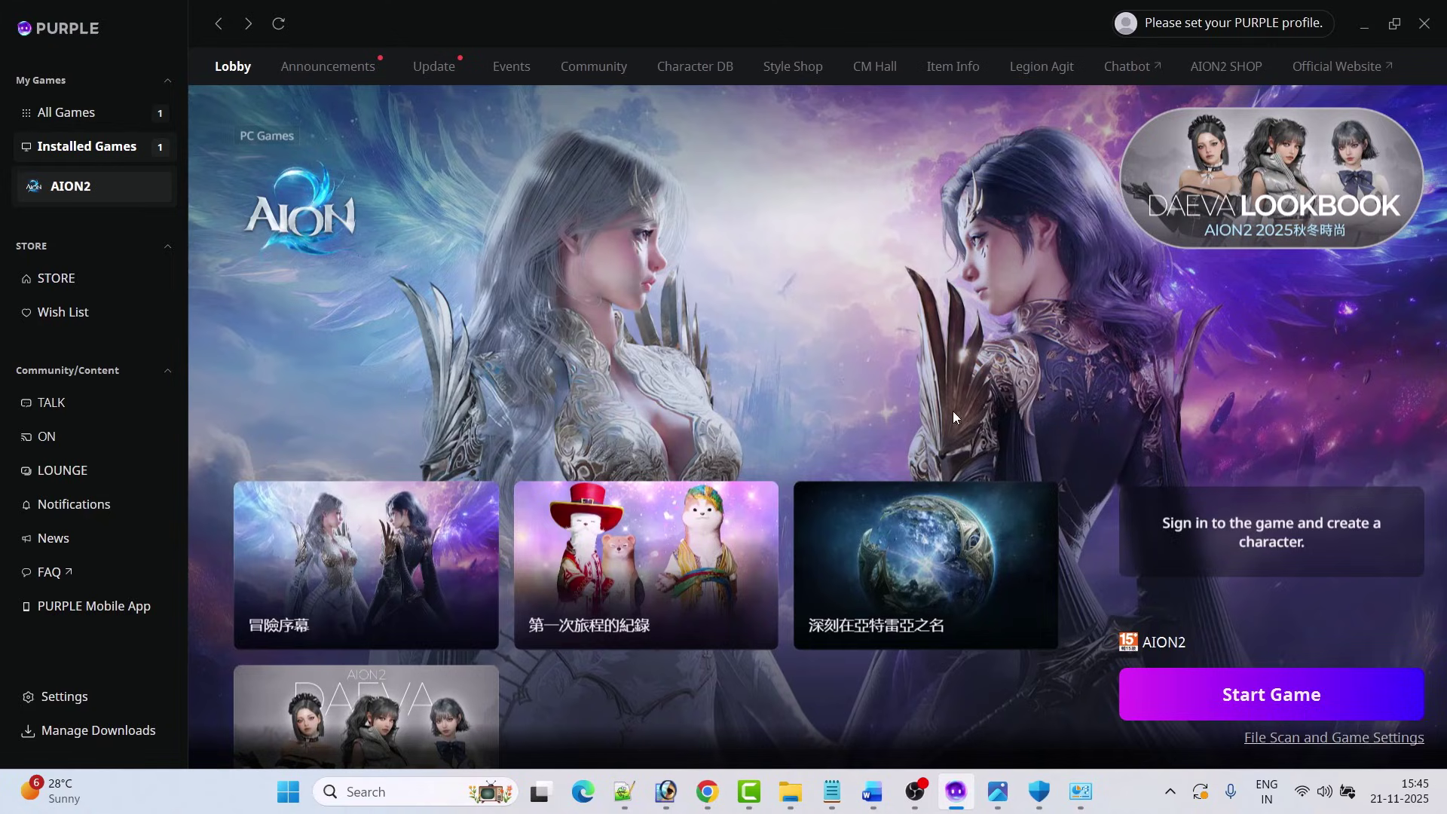
{"action": "left_click", "coordinate": [1346, 745]}
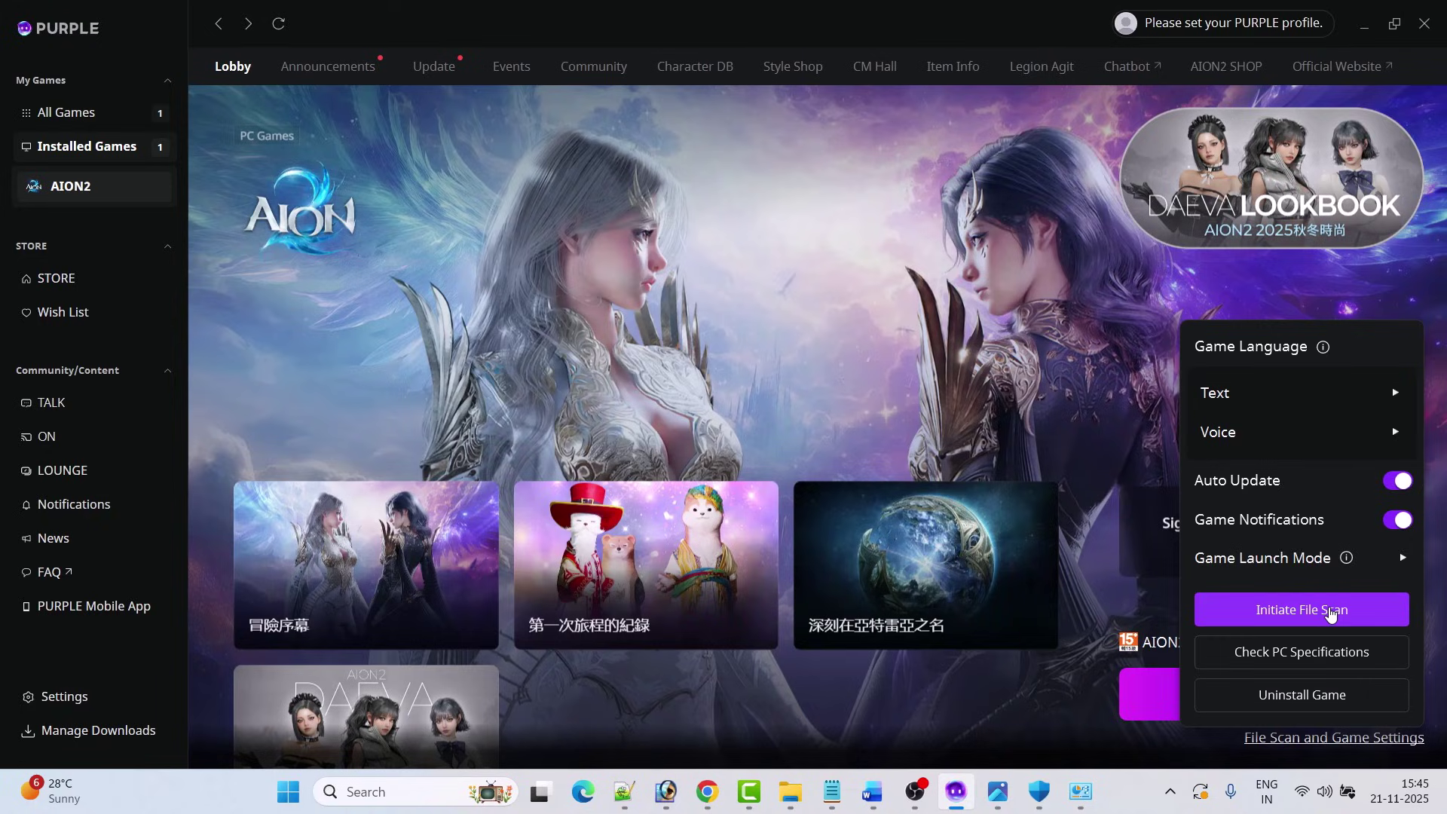
{"action": "left_click", "coordinate": [1084, 704]}
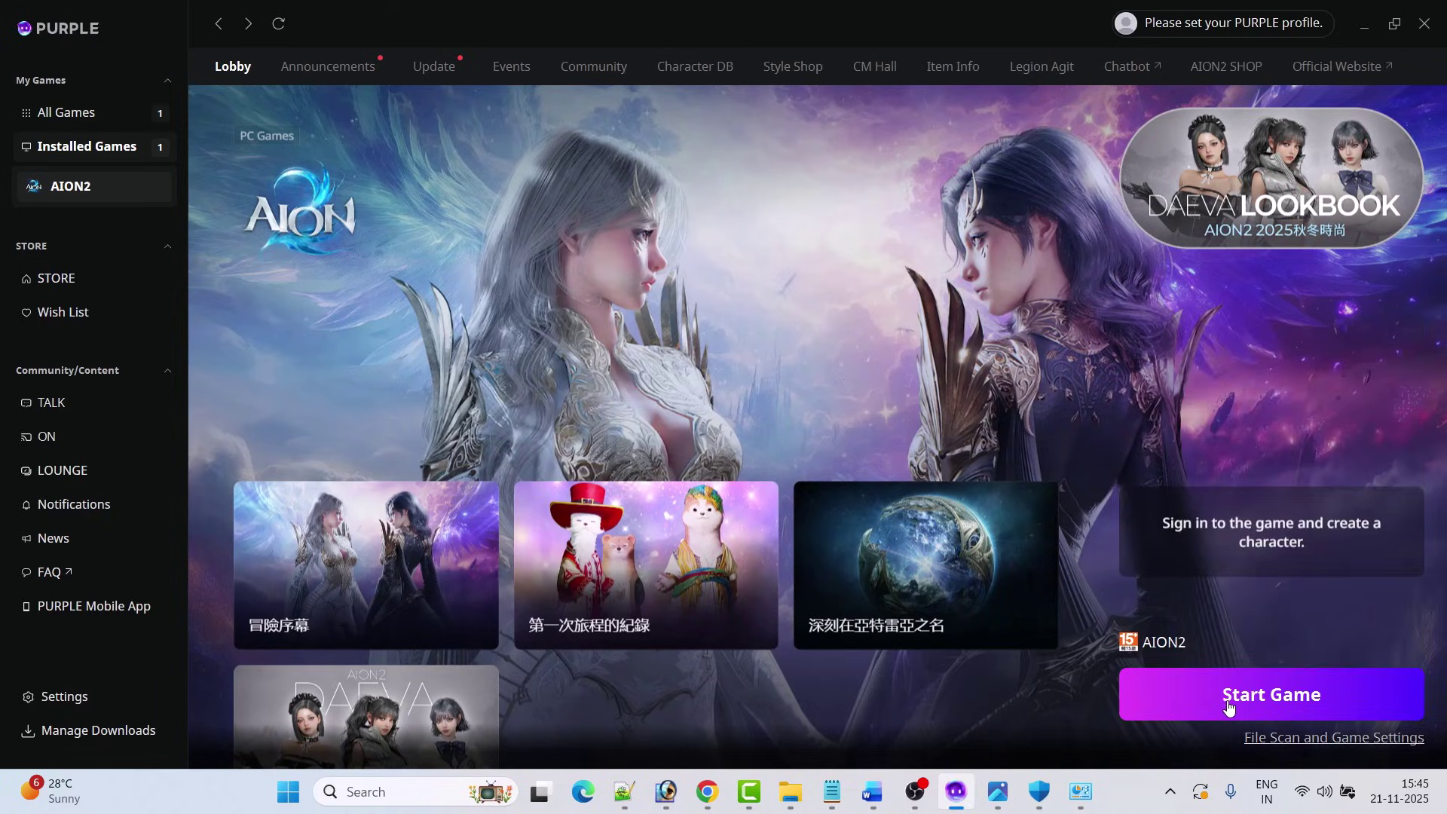
{"action": "left_click", "coordinate": [1207, 685]}
{"action": "key", "text": "alt+Tab"}
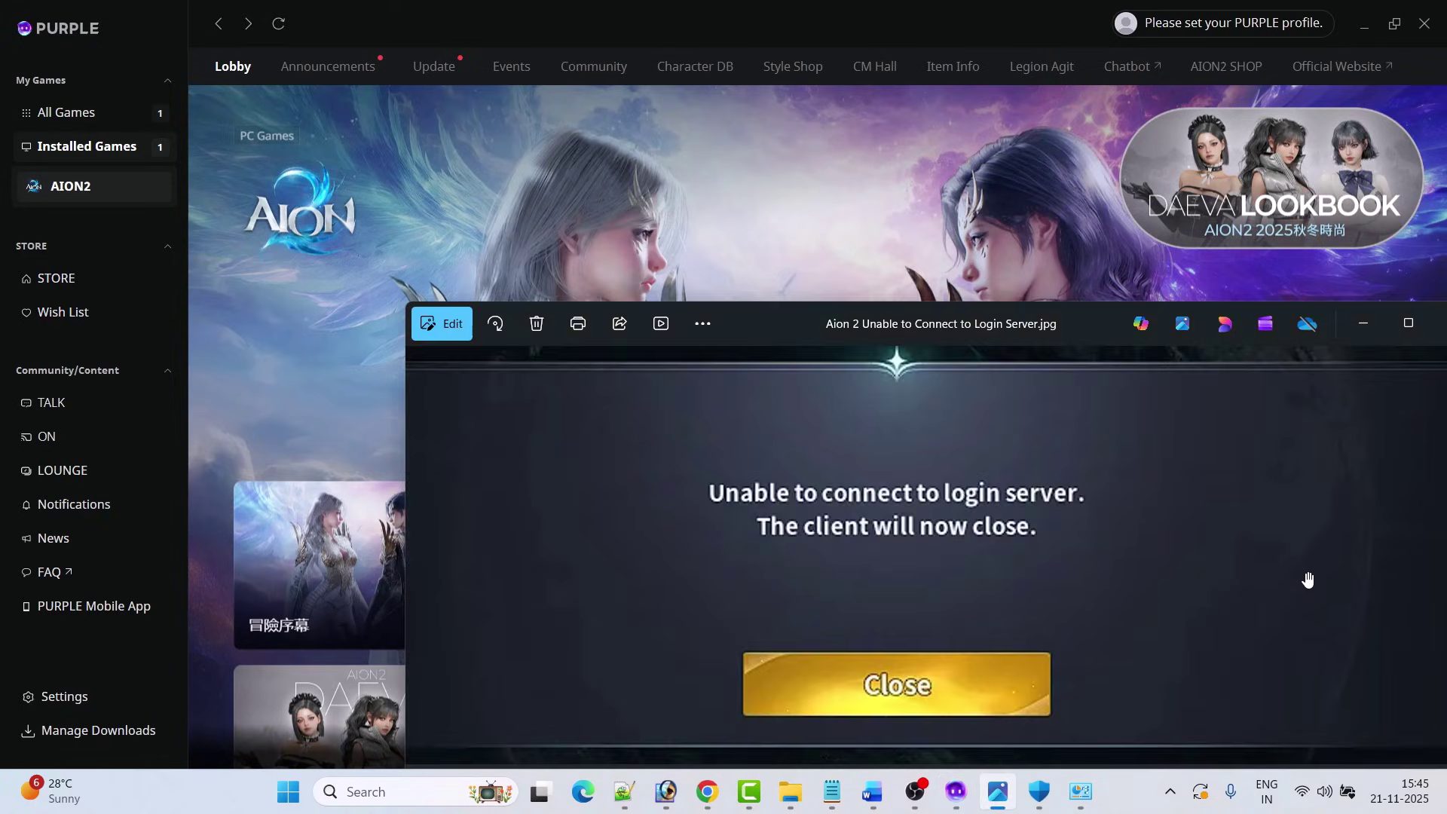